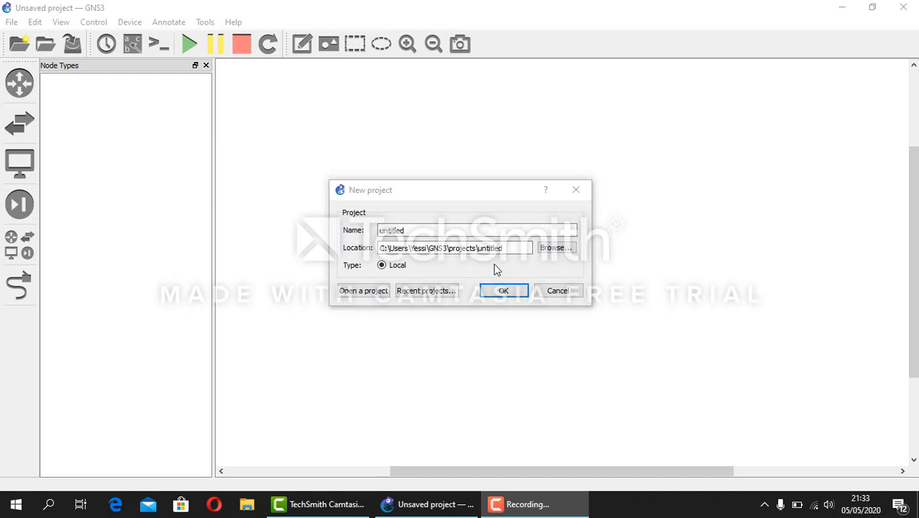
# Create a new project named 'pratikum 3', overwriting the existing project location
pyautogui.click(417, 230)
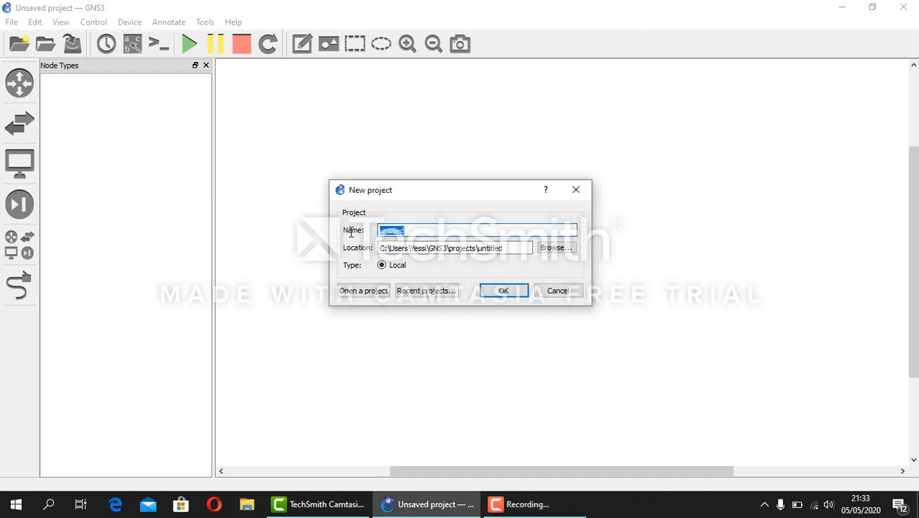
pyautogui.write('pratikum 3')
pyautogui.click(503, 290)
pyautogui.click(533, 268)
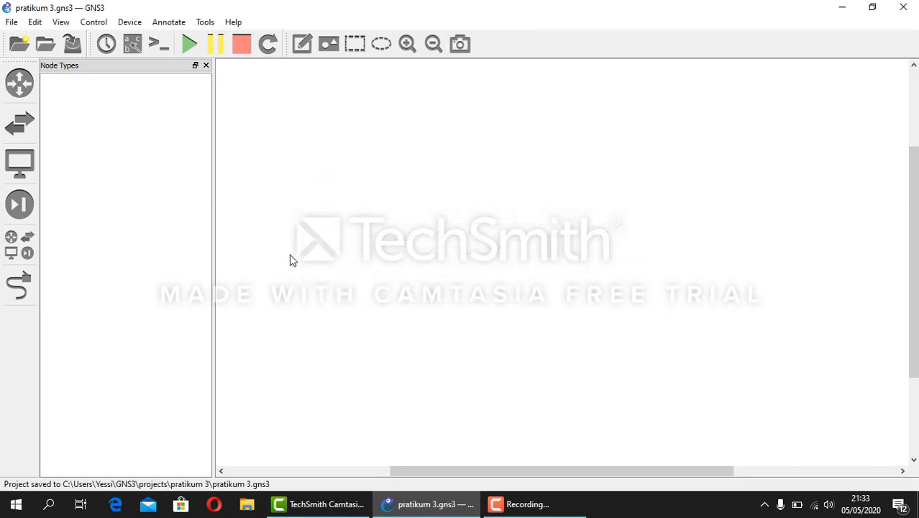
# From all devices, place mikrotik-1 at top, mikrotik-2 to its right, mikrotik-3 below
pyautogui.click(25, 243)
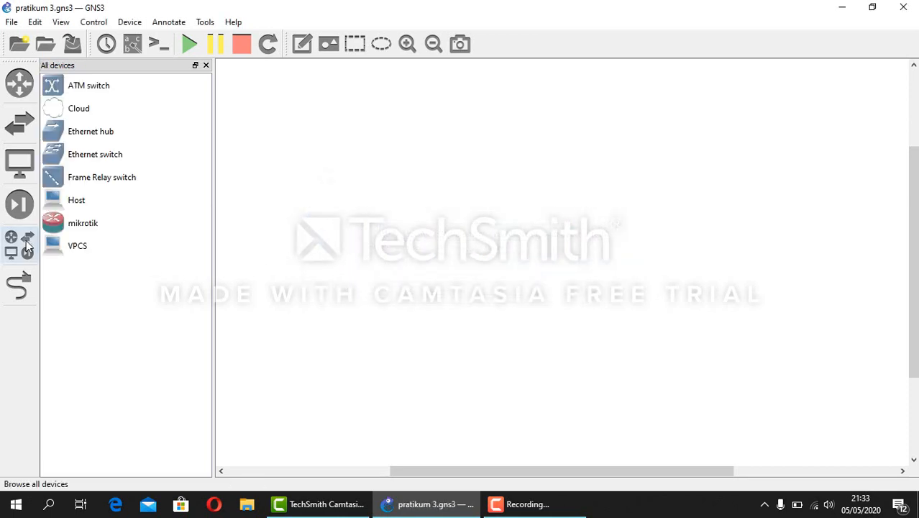
pyautogui.click(91, 230)
pyautogui.moveTo(90, 230); pyautogui.dragTo(404, 138)
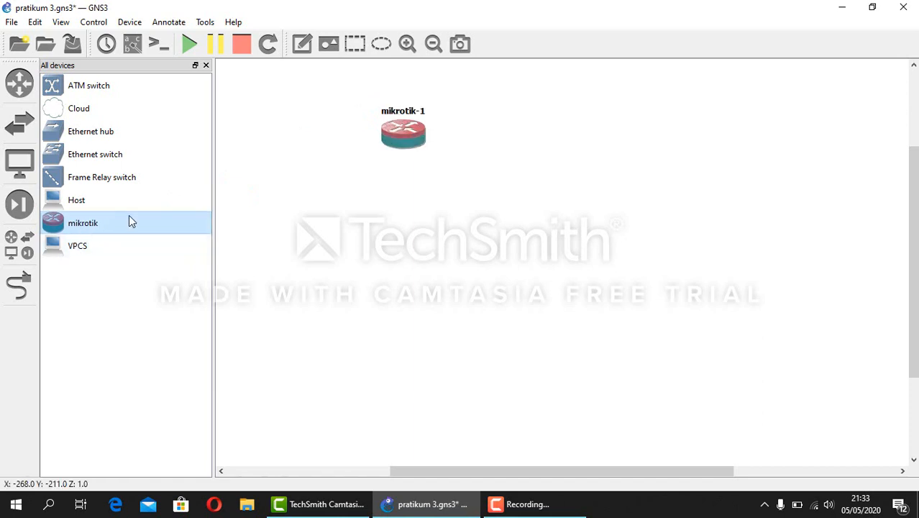
pyautogui.moveTo(133, 219); pyautogui.dragTo(633, 144)
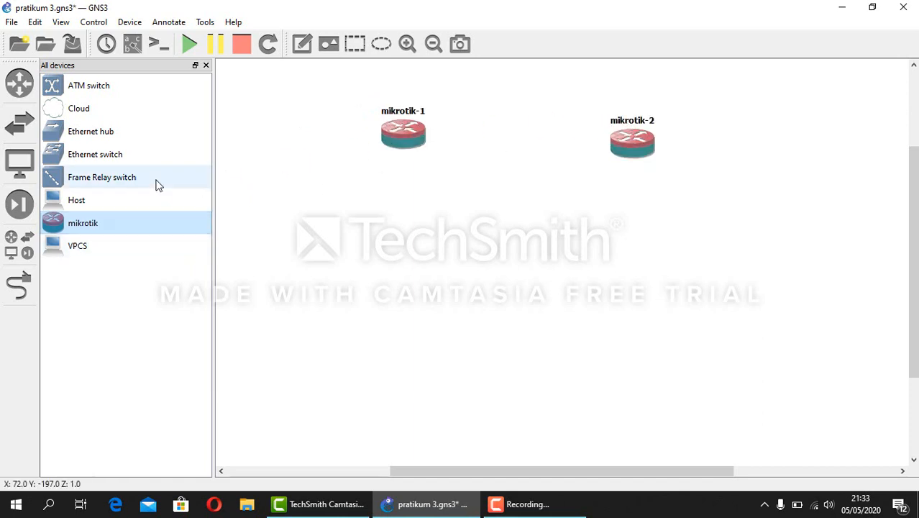
pyautogui.moveTo(131, 223); pyautogui.dragTo(423, 318)
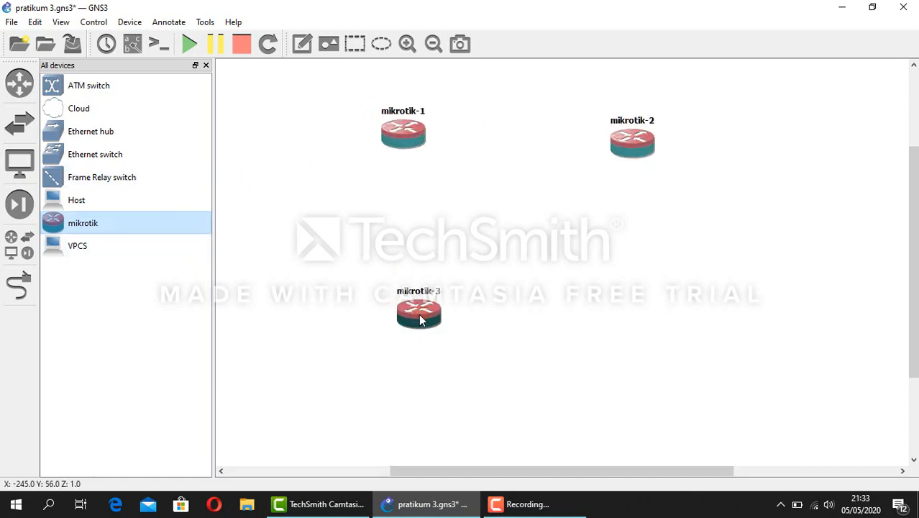
pyautogui.moveTo(656, 149); pyautogui.dragTo(662, 142)
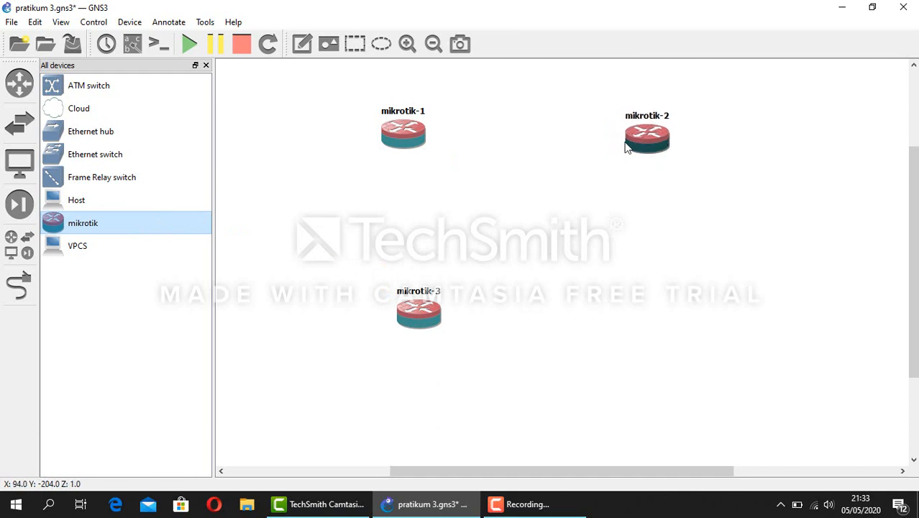
# Add VPCS hosts PC1, PC2 and PC3 beside the routers, then align mikrotik-3 and PC3
pyautogui.click(122, 248)
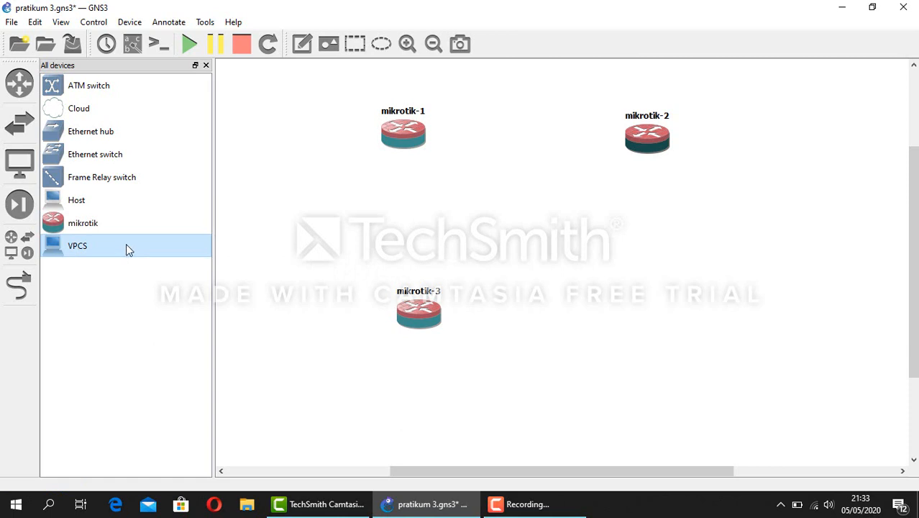
pyautogui.moveTo(126, 245); pyautogui.dragTo(260, 150)
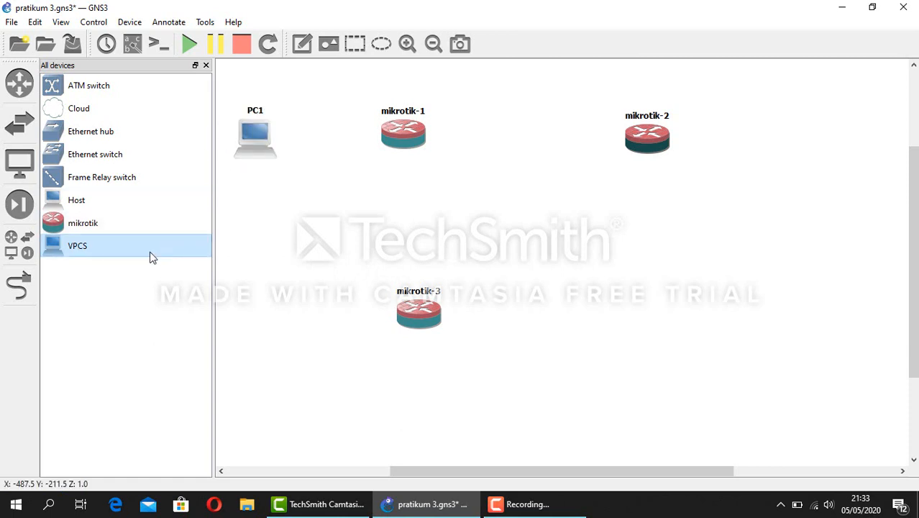
pyautogui.moveTo(152, 256); pyautogui.dragTo(784, 150)
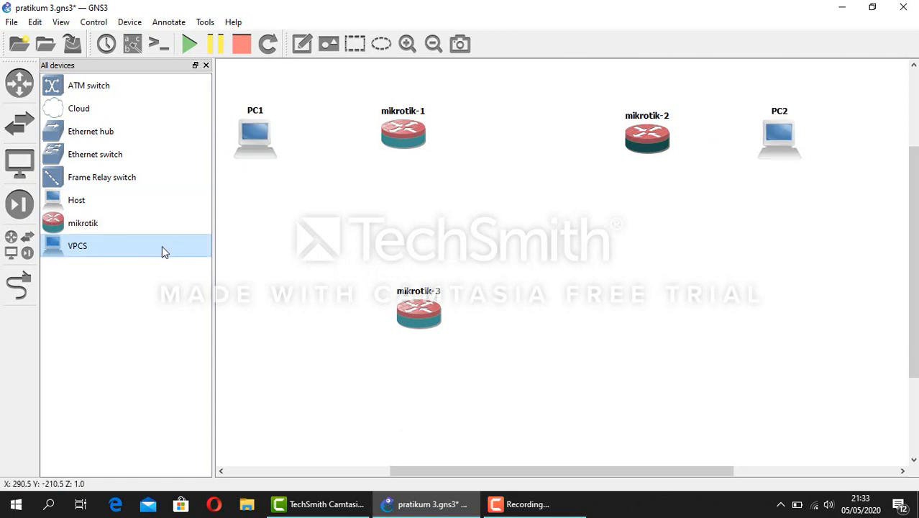
pyautogui.moveTo(162, 248); pyautogui.dragTo(428, 429)
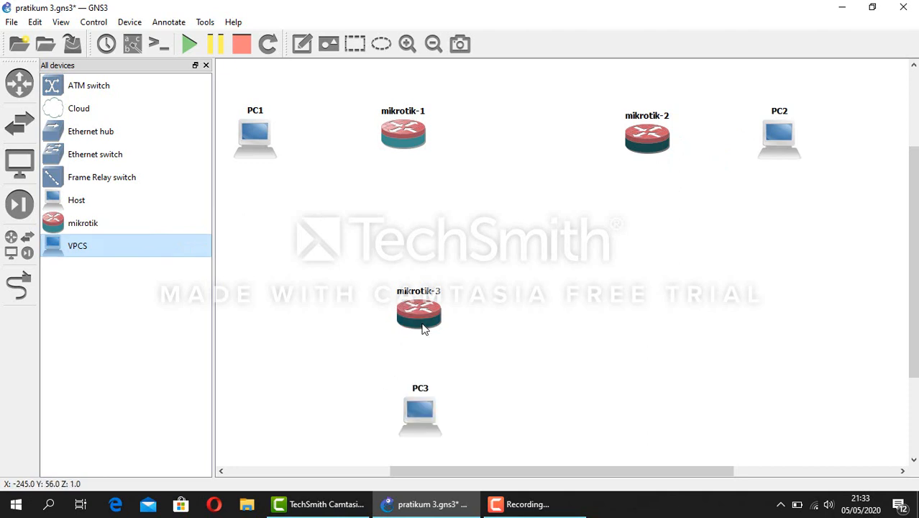
pyautogui.moveTo(423, 325); pyautogui.dragTo(418, 317)
pyautogui.moveTo(426, 410); pyautogui.dragTo(423, 410)
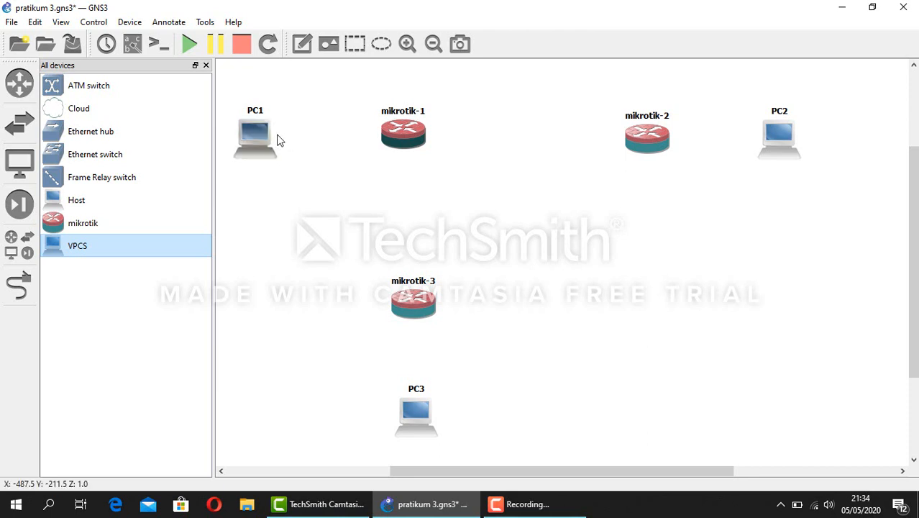
pyautogui.rightClick(400, 136)
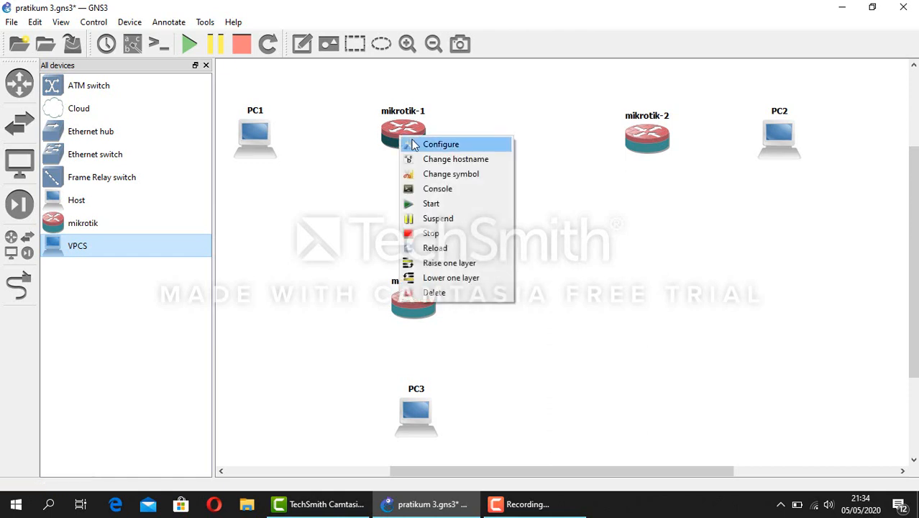
pyautogui.click(415, 144)
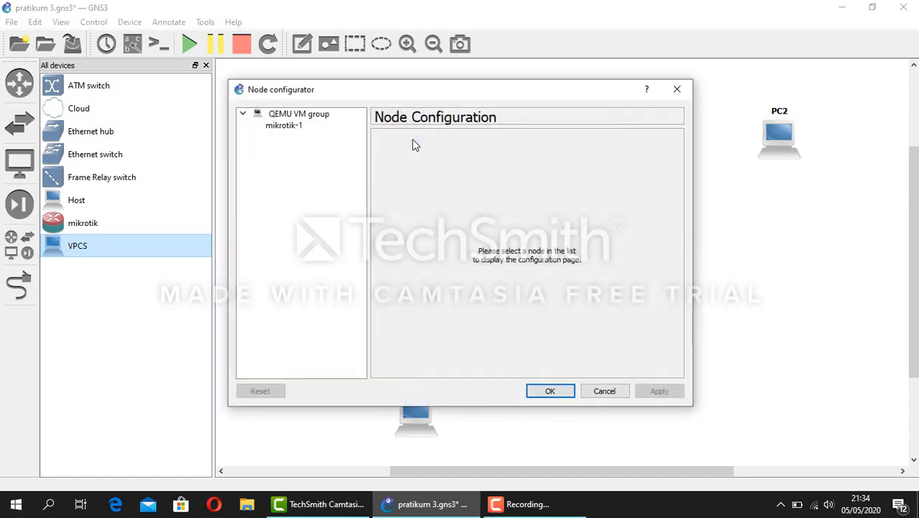
pyautogui.click(272, 126)
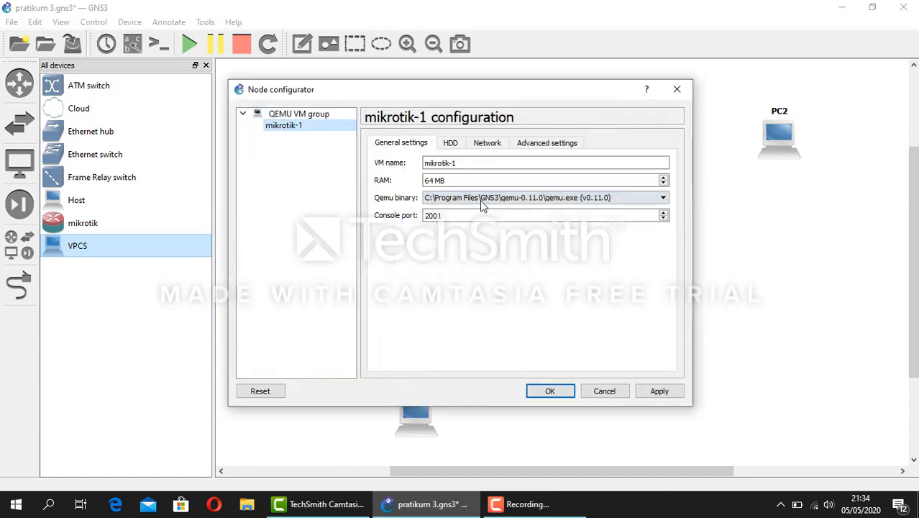
pyautogui.click(485, 144)
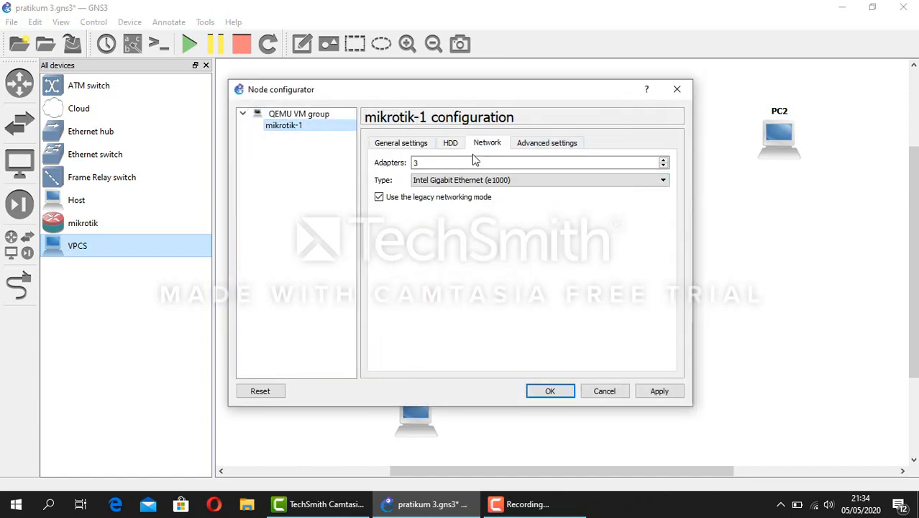
pyautogui.click(424, 162)
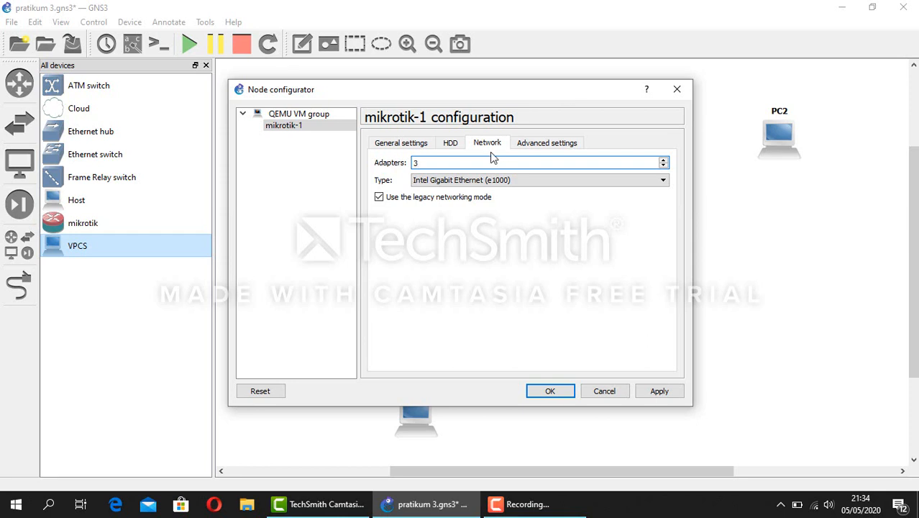
pyautogui.click(550, 391)
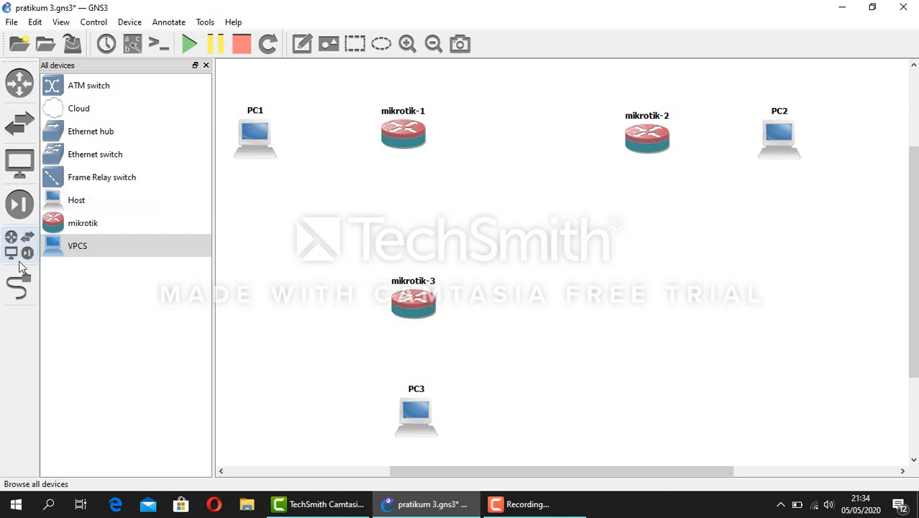
# Cable PC1 to mikrotik-1 Ethernet0, and mikrotik-1 to mikrotik-2 Ethernet2
pyautogui.click(19, 286)
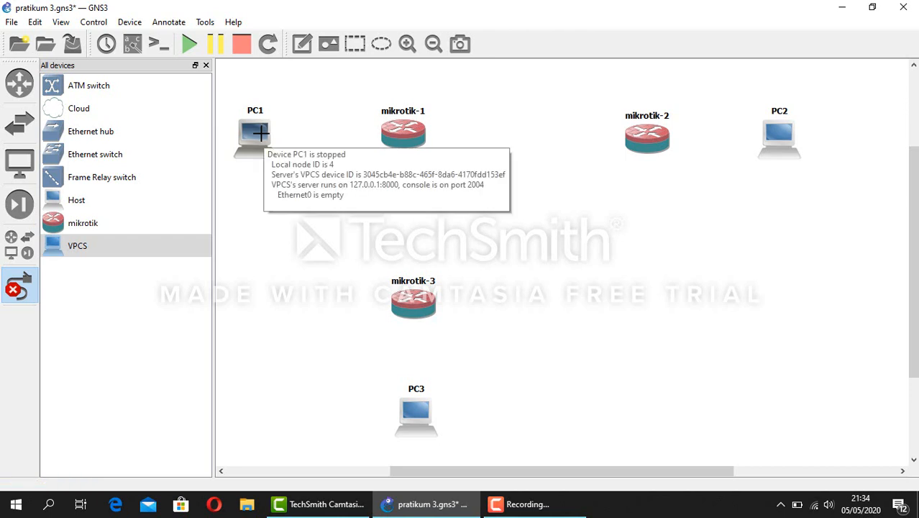
pyautogui.click(253, 128)
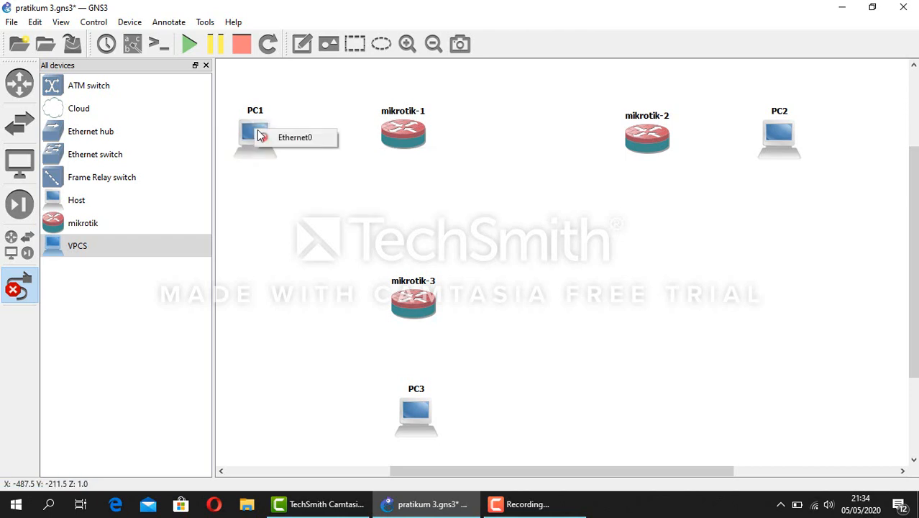
pyautogui.click(271, 134)
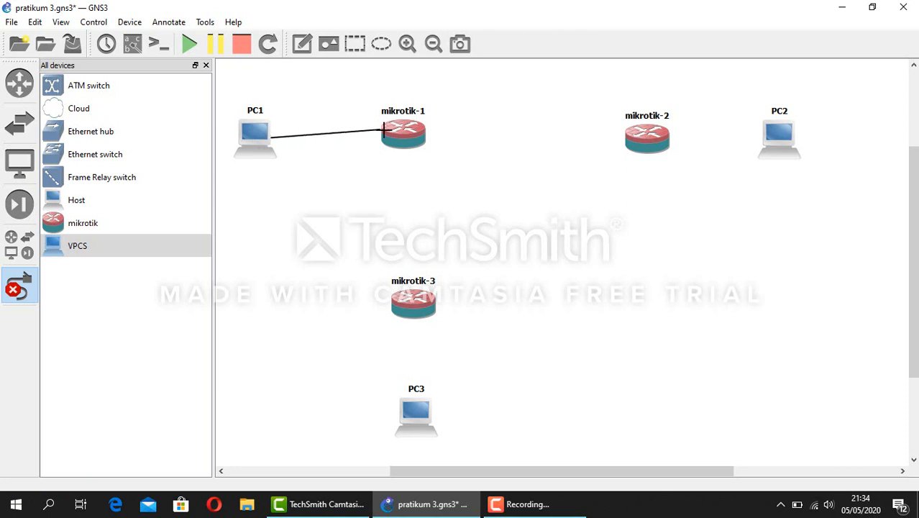
pyautogui.click(400, 134)
pyautogui.click(412, 143)
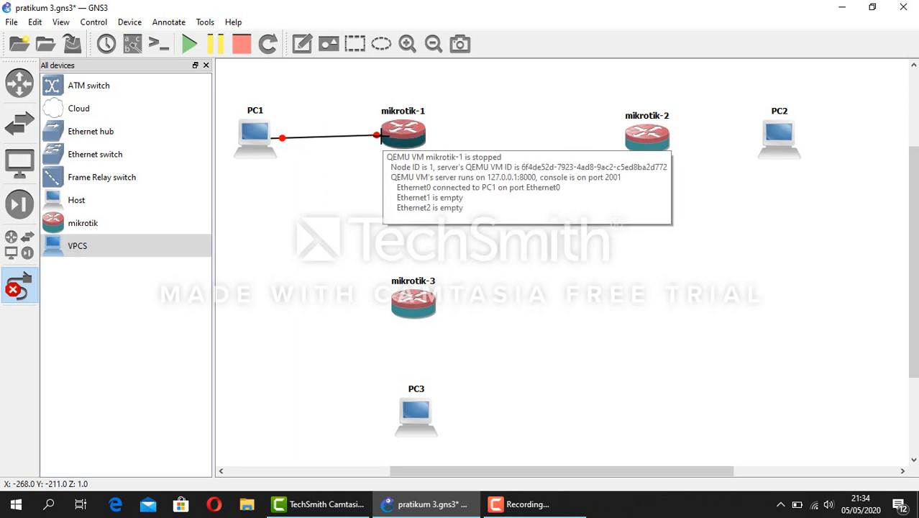
pyautogui.click(407, 136)
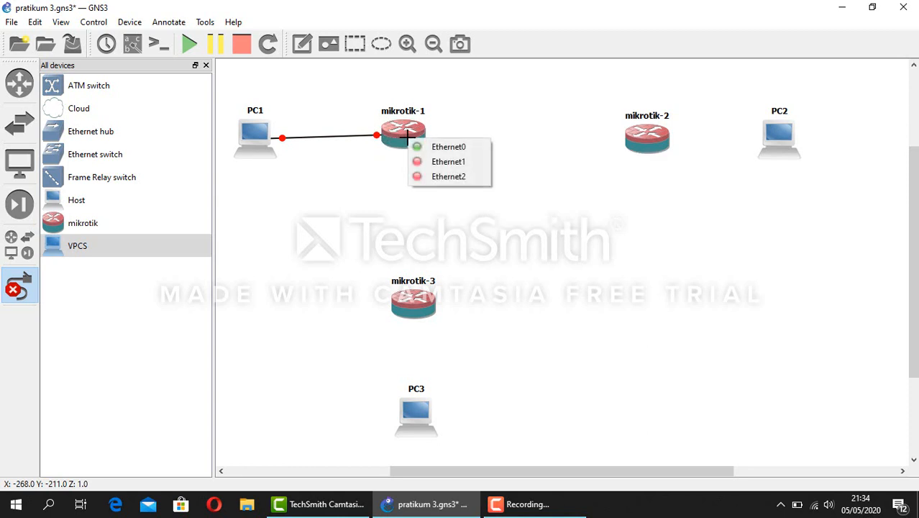
pyautogui.click(446, 177)
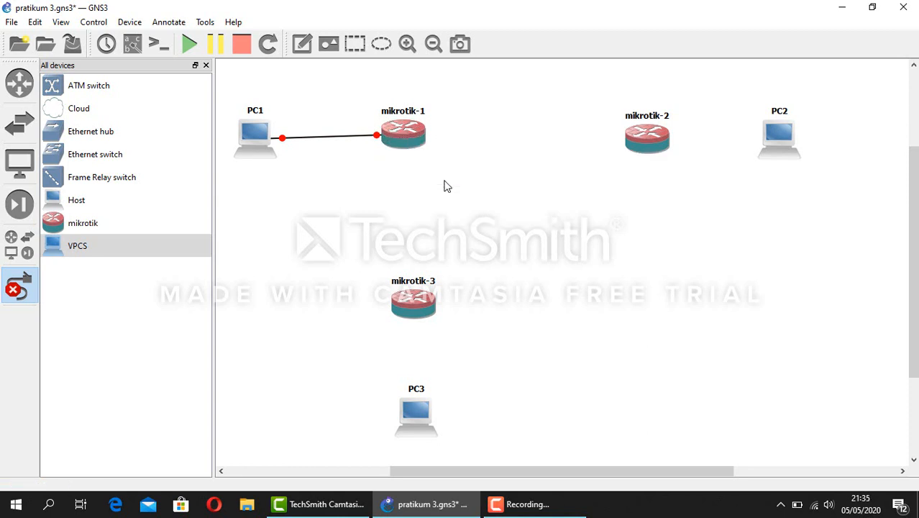
pyautogui.click(642, 138)
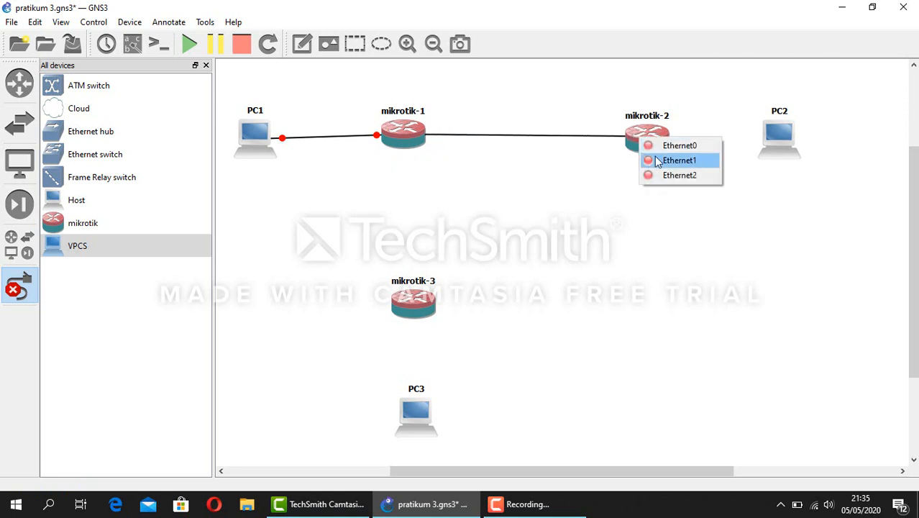
pyautogui.click(663, 176)
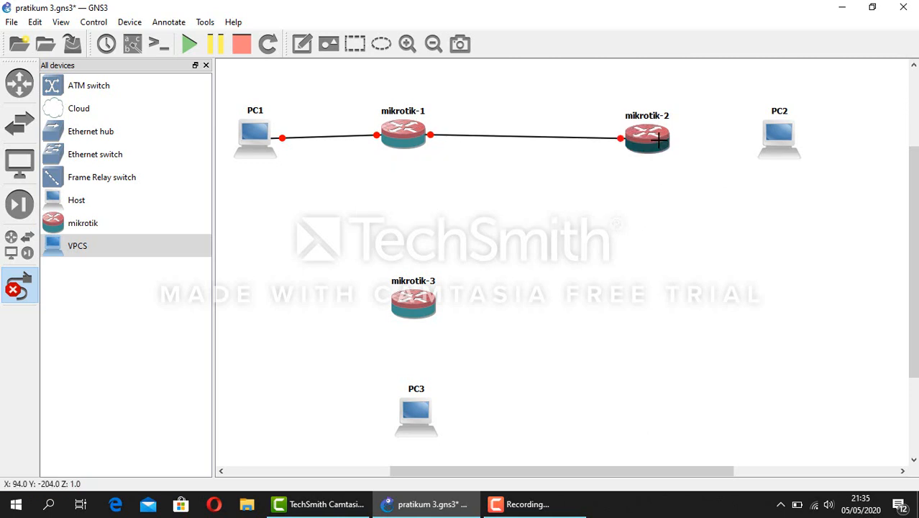
# Cable mikrotik-2 Ethernet0 to PC2, and mikrotik-3 Ethernet0 to PC3
pyautogui.click(668, 145)
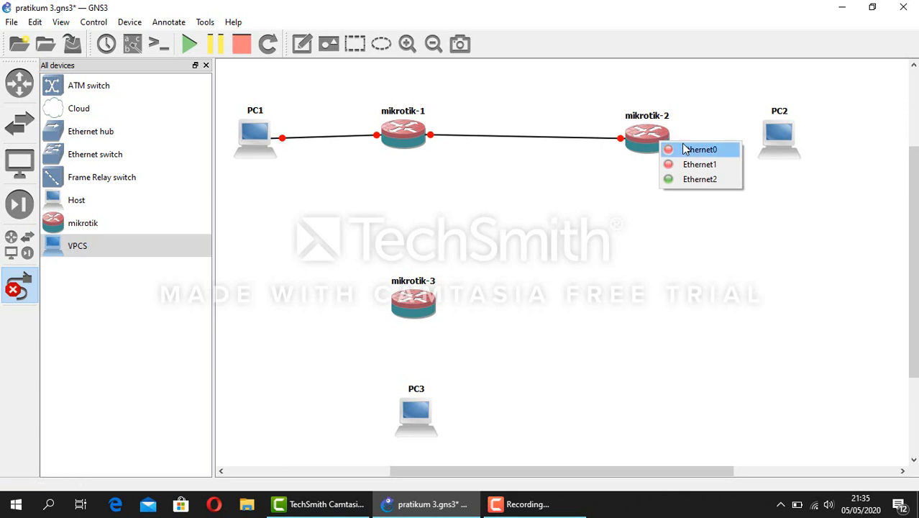
pyautogui.click(682, 144)
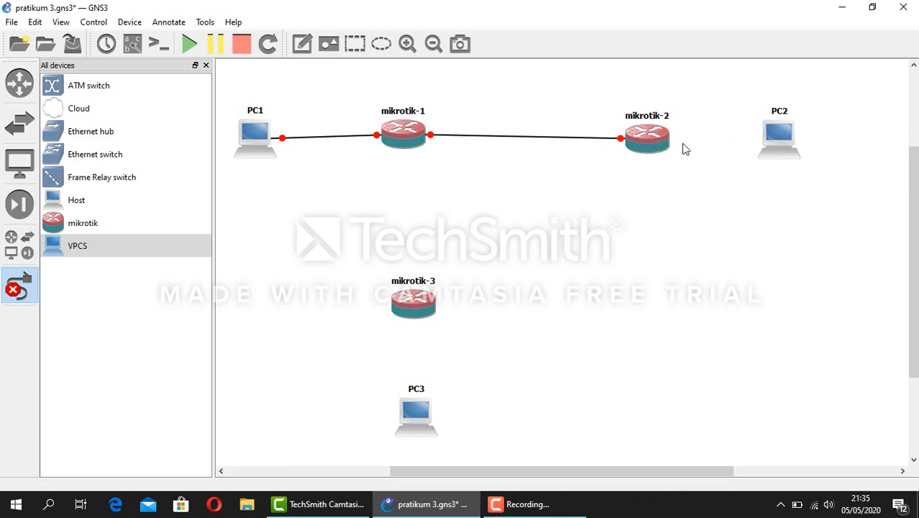
pyautogui.click(780, 137)
pyautogui.click(804, 145)
pyautogui.click(408, 310)
pyautogui.click(436, 313)
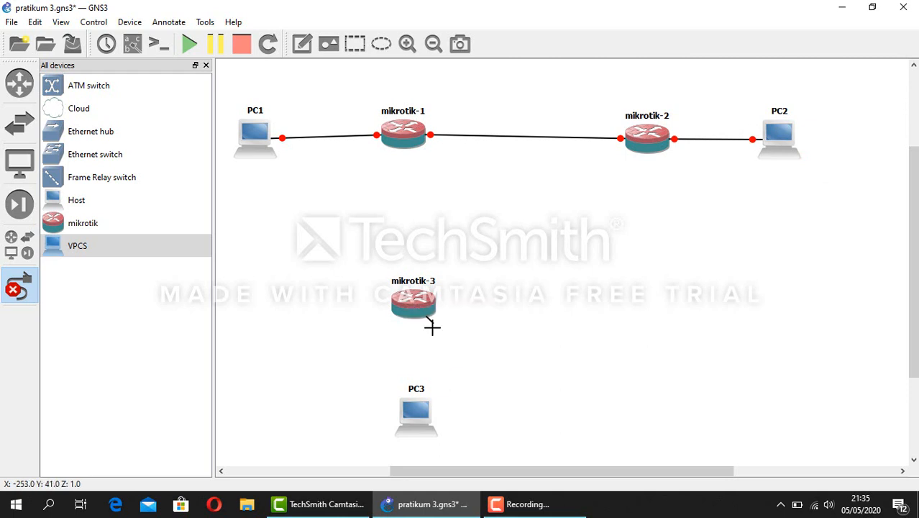
pyautogui.click(420, 410)
pyautogui.click(429, 430)
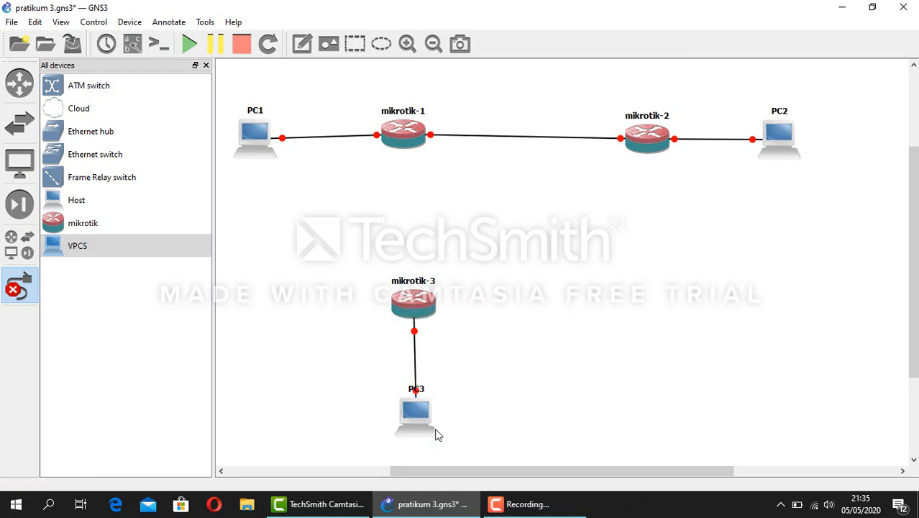
# Link mikrotik-1 Ethernet1 to mikrotik-3 Ethernet1, and mikrotik-3 Ethernet2 to mikrotik-2 Ethernet1
pyautogui.click(407, 133)
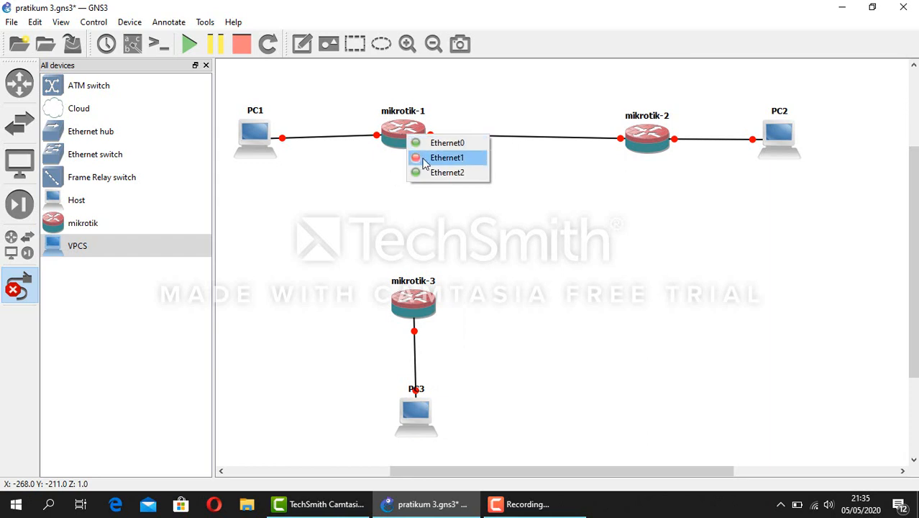
pyautogui.click(424, 162)
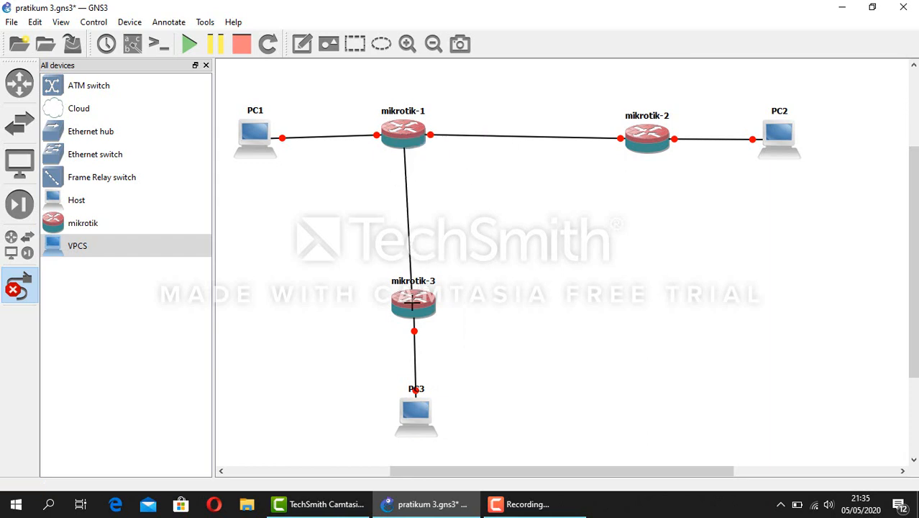
pyautogui.click(412, 305)
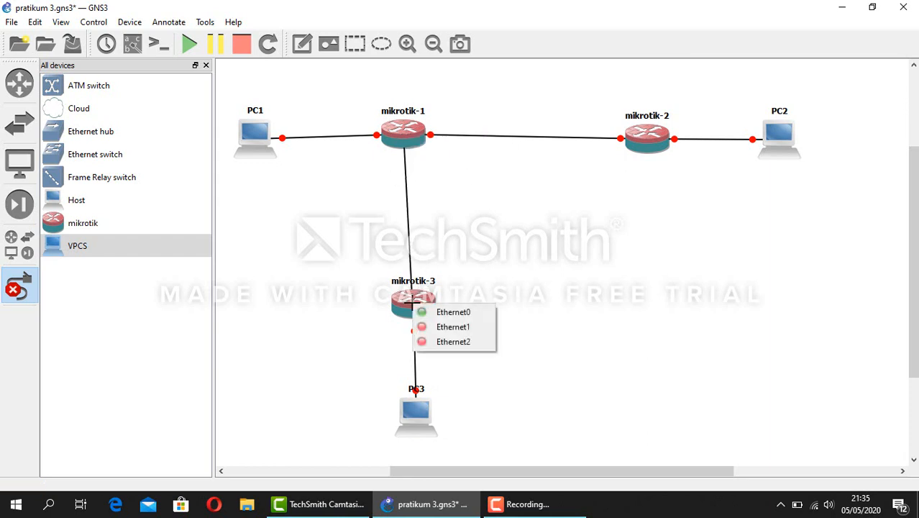
pyautogui.click(443, 327)
pyautogui.click(413, 306)
pyautogui.click(453, 351)
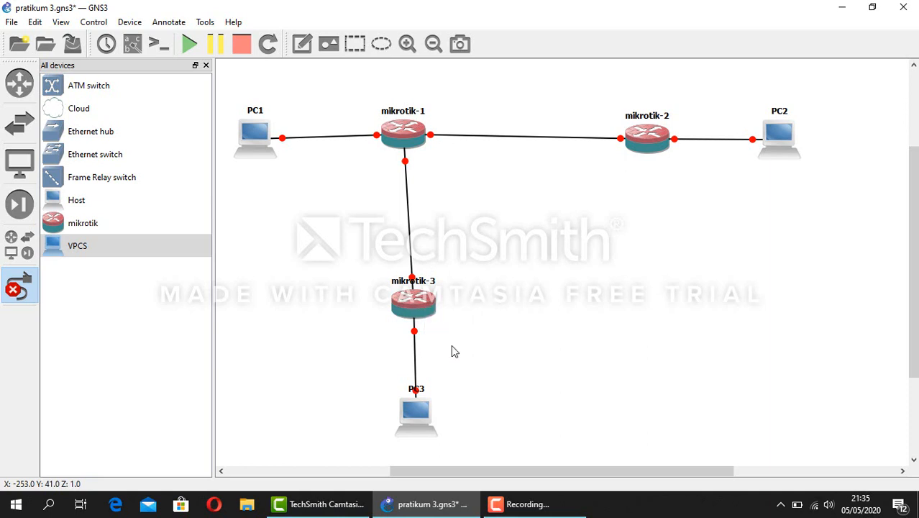
pyautogui.click(637, 139)
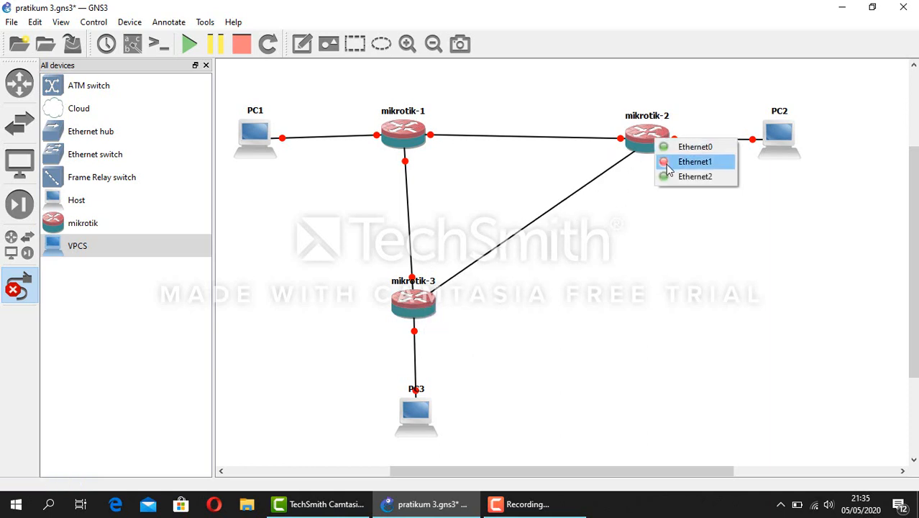
pyautogui.click(668, 167)
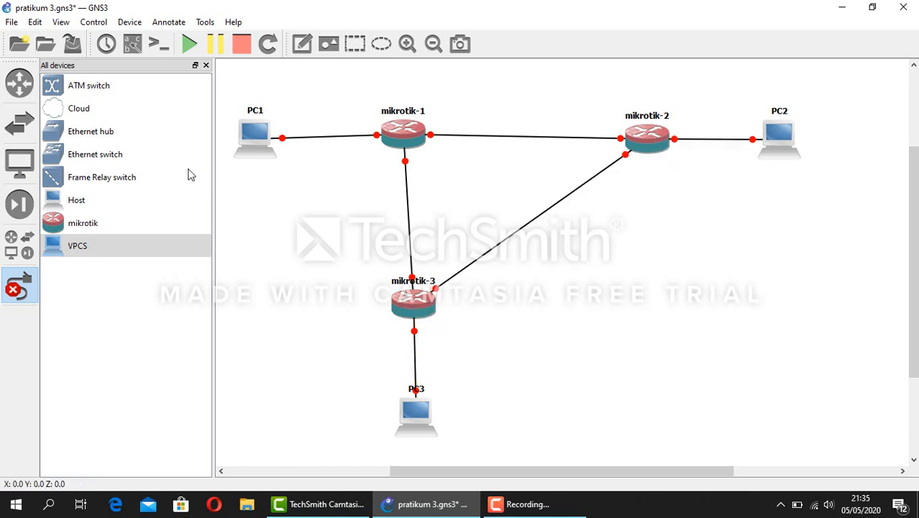
# Leave link mode and start all devices so every link endpoint turns green
pyautogui.click(20, 285)
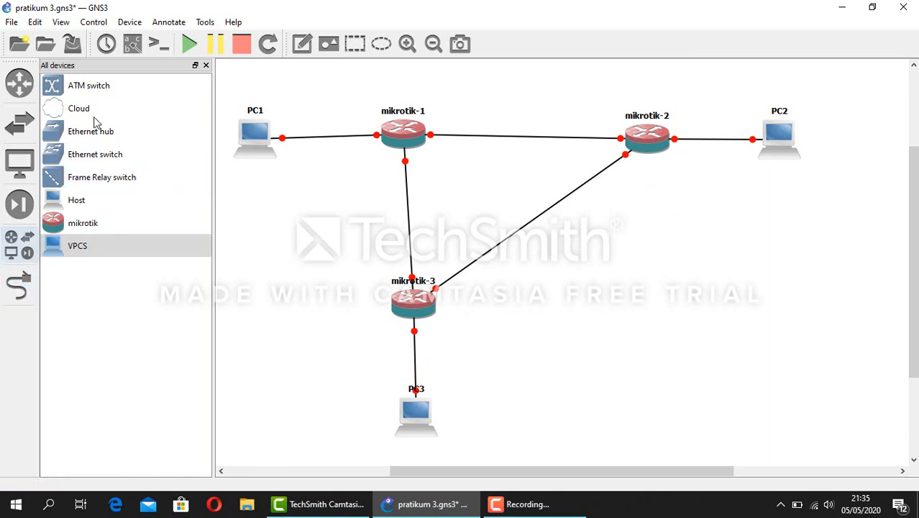
pyautogui.click(186, 44)
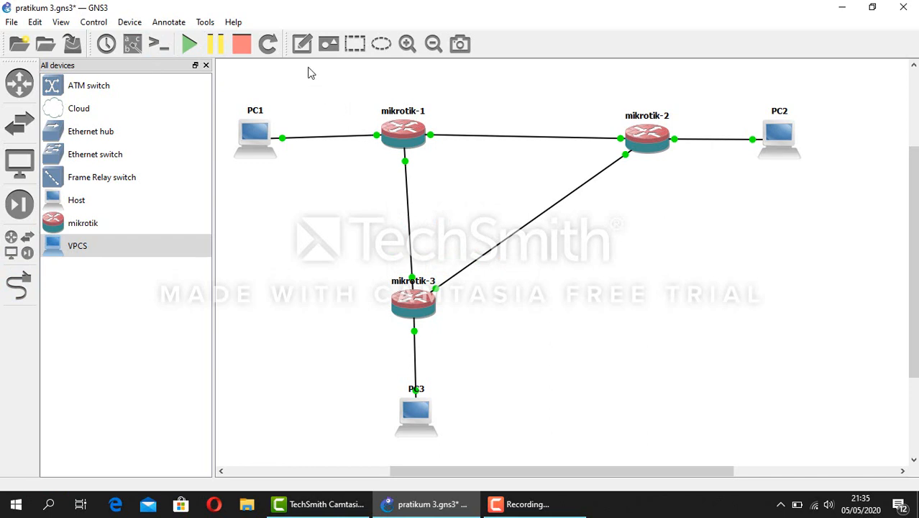
pyautogui.click(302, 45)
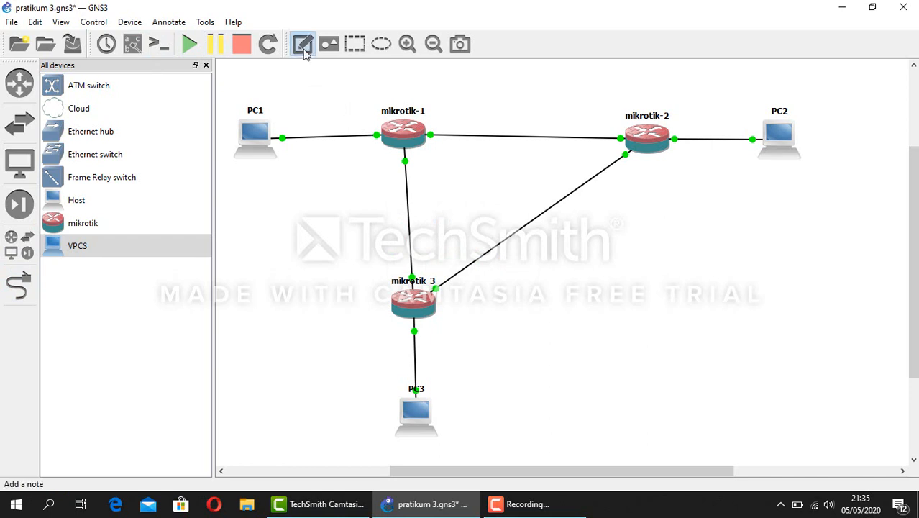
# Add the note 'sa : 192.168.45.0/27' next to PC1
pyautogui.click(301, 99)
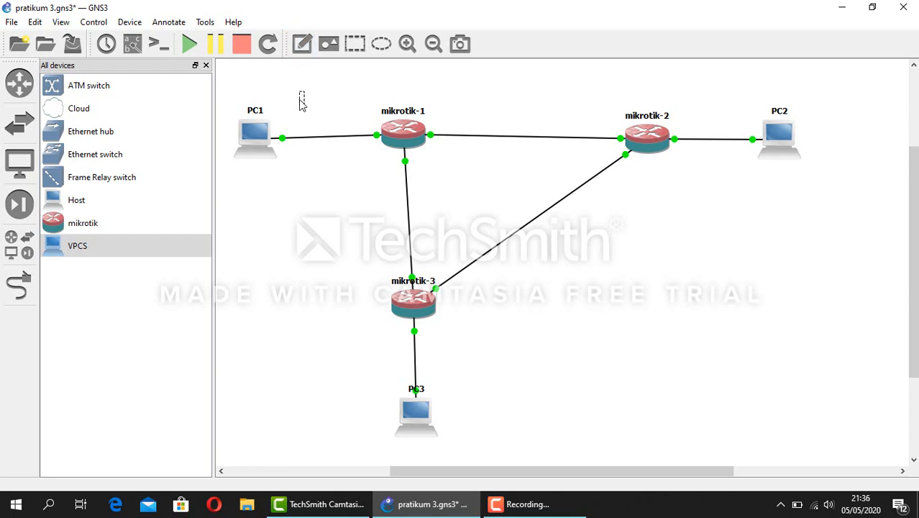
pyautogui.write('sa : 192.168')
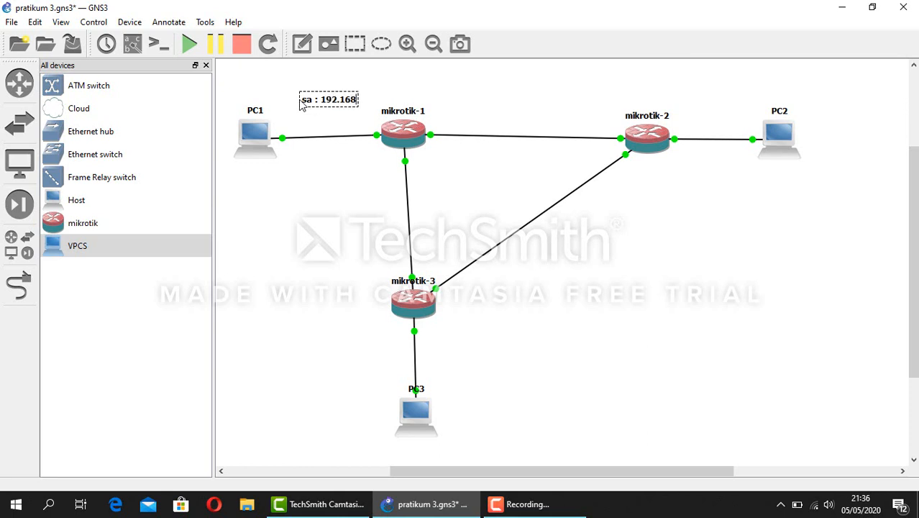
pyautogui.write('.3')
pyautogui.write('5')
pyautogui.write('.0/')
pyautogui.write('27')
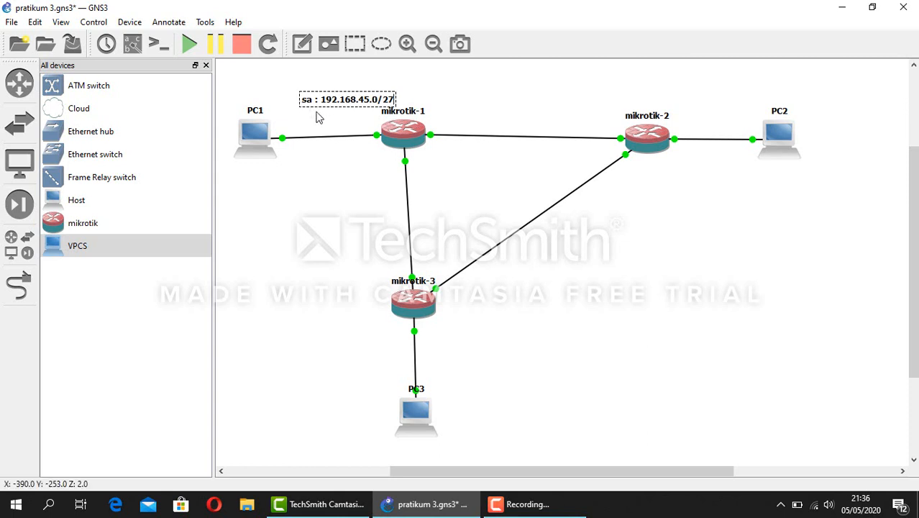
pyautogui.click(320, 112)
pyautogui.moveTo(326, 104); pyautogui.dragTo(305, 114)
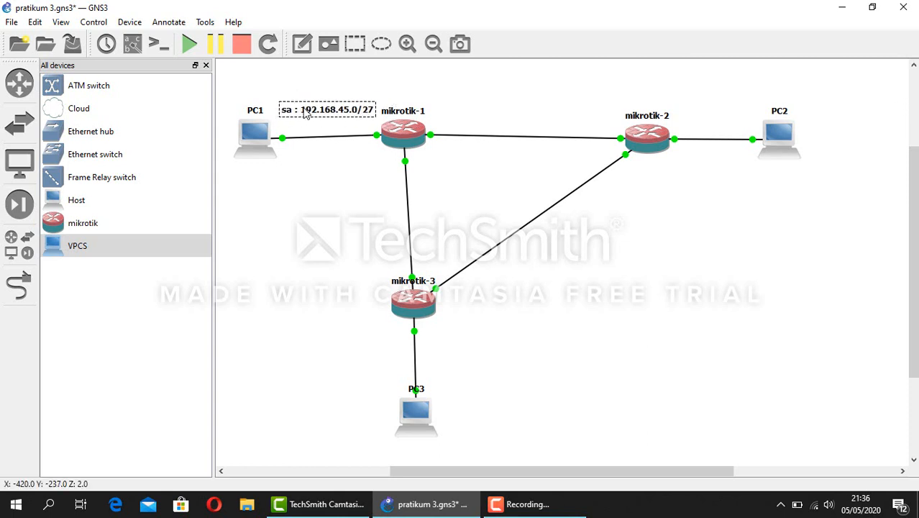
pyautogui.click(311, 127)
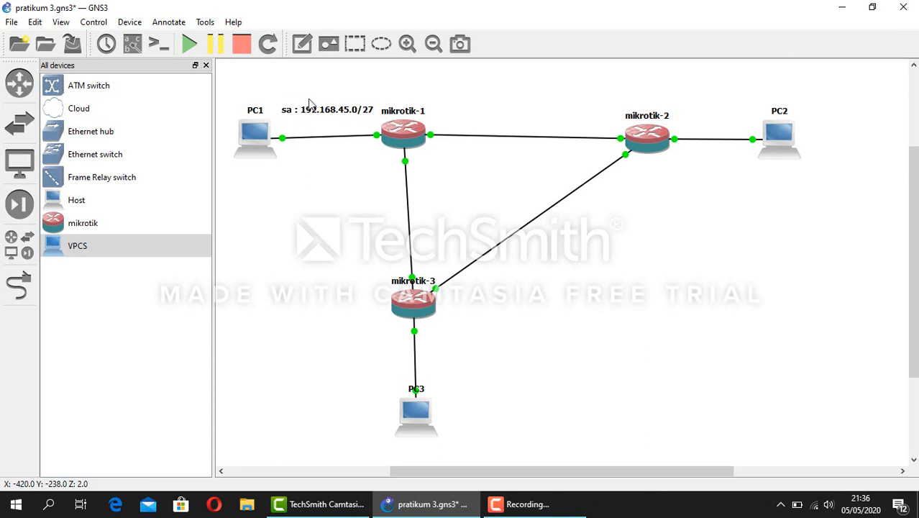
# Add the note '192.168.10.0/30' above the mikrotik-1–mikrotik-2 link
pyautogui.click(302, 44)
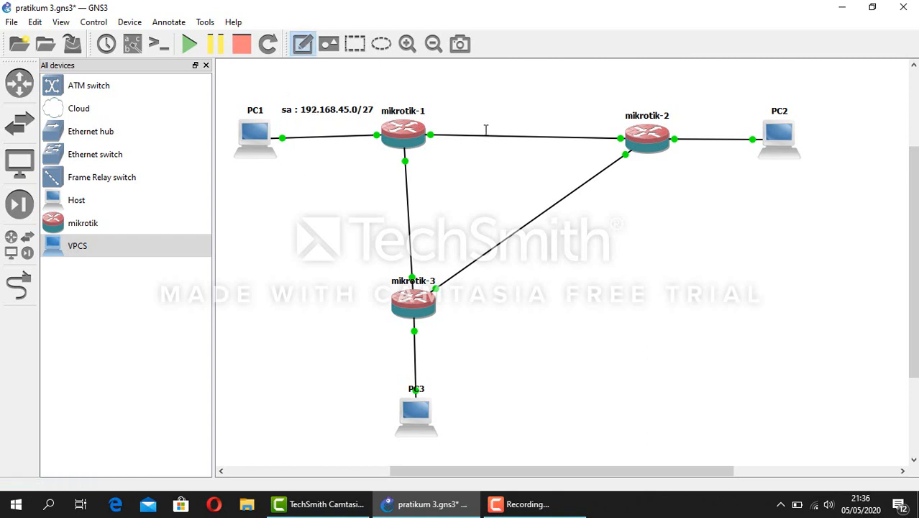
pyautogui.click(479, 101)
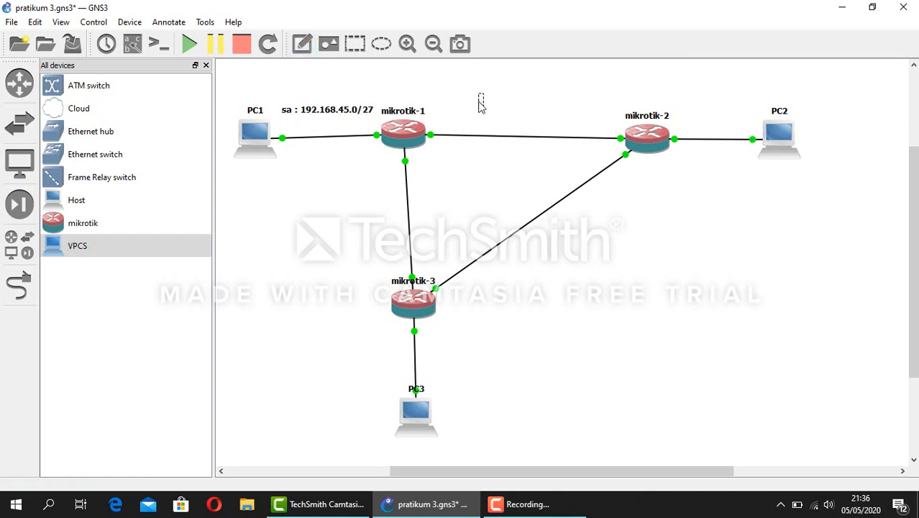
pyautogui.write('192.168.')
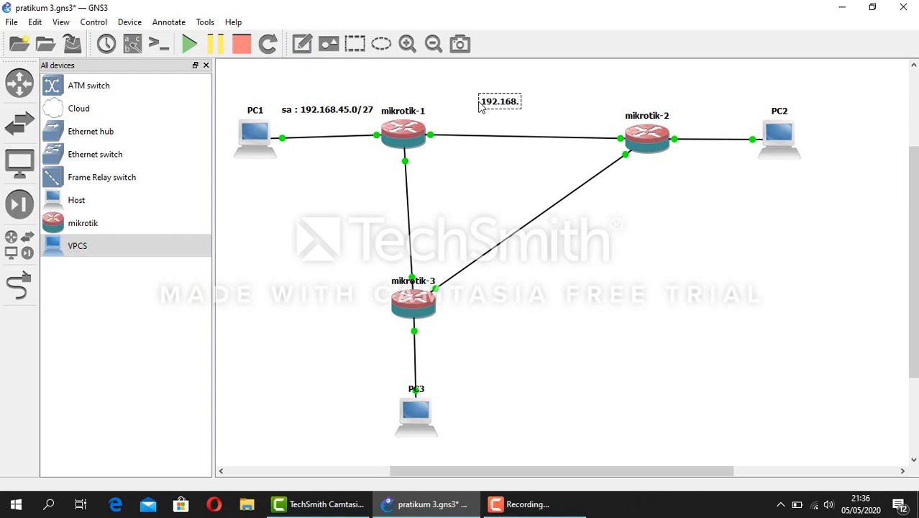
pyautogui.write('10.0/30')
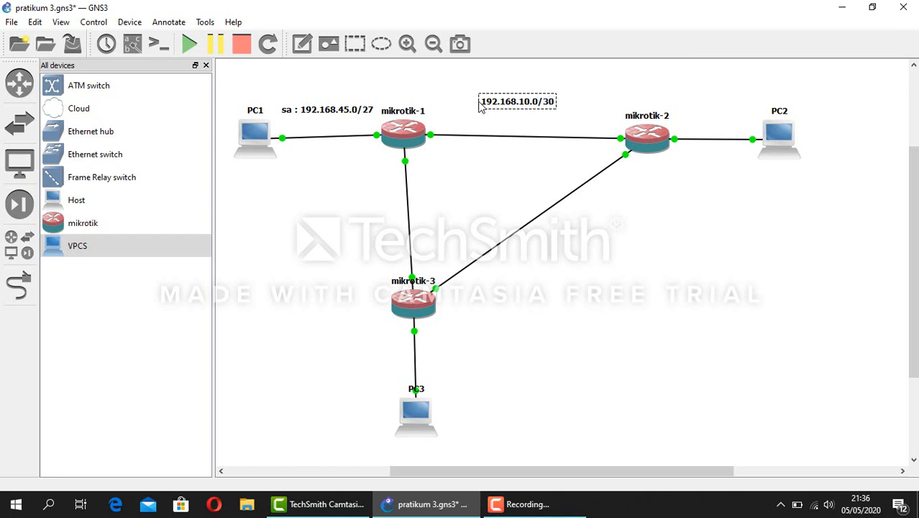
pyautogui.click(521, 113)
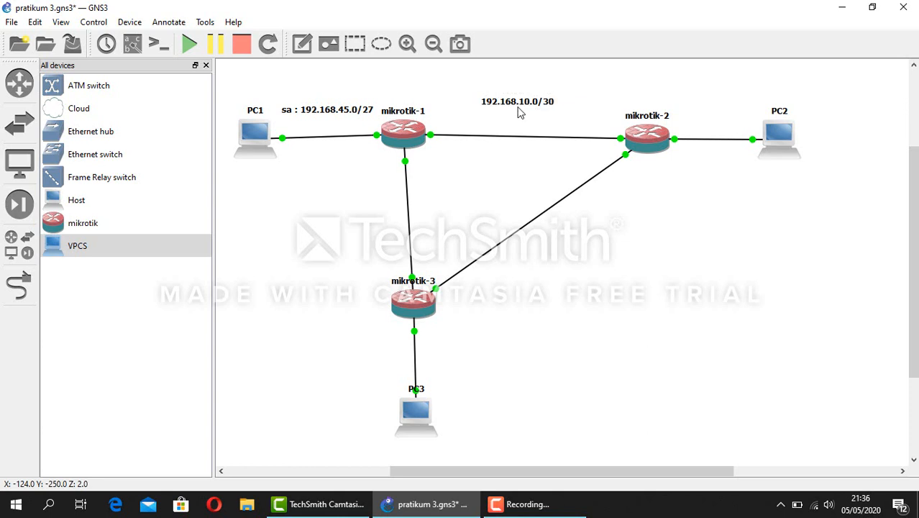
pyautogui.moveTo(520, 113); pyautogui.dragTo(520, 121)
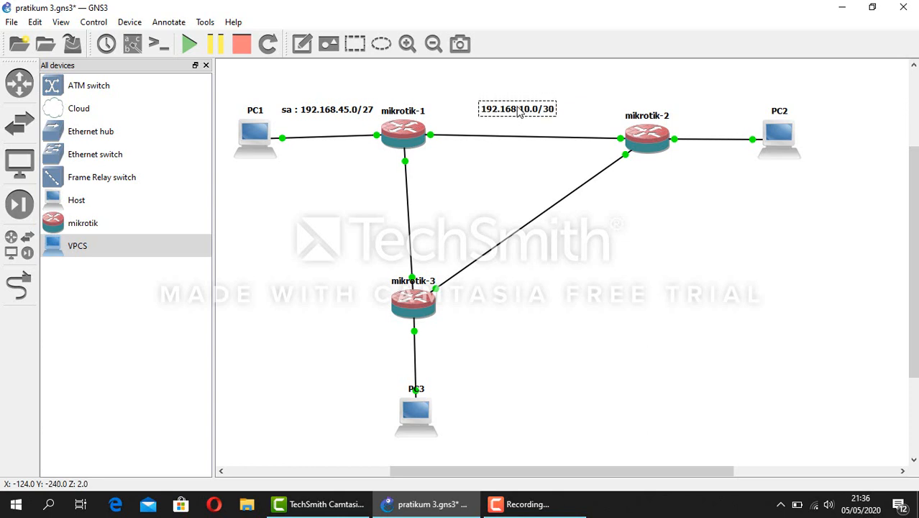
# Add notes '192.168.105.0/28' above the mikrotik-2–PC2 link and 'sa : 192.168.58.0/30' beside mikrotik-2–mikrotik-3
pyautogui.click(302, 46)
pyautogui.click(683, 95)
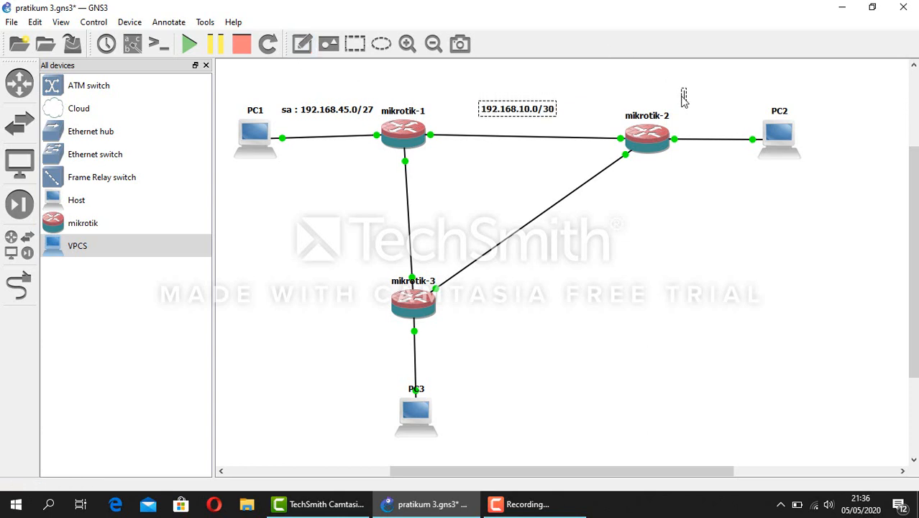
pyautogui.write('192.168')
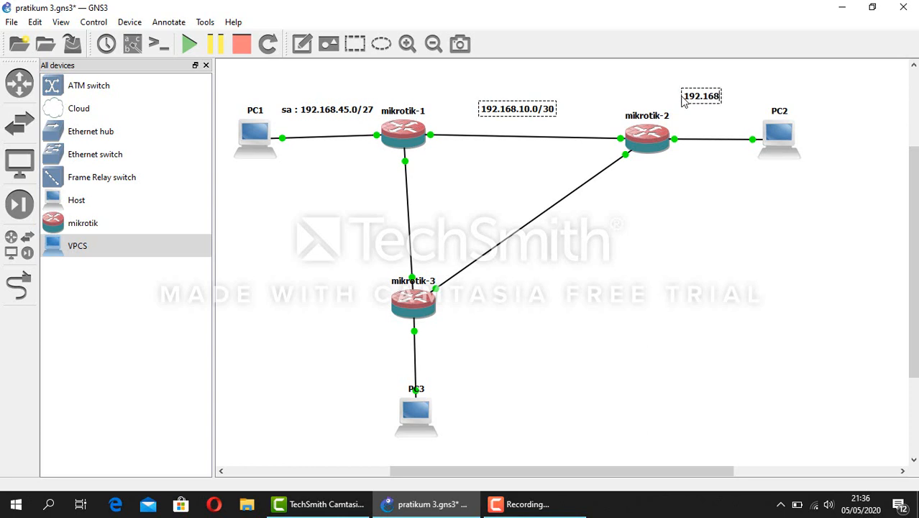
pyautogui.write('.105.0/ ')
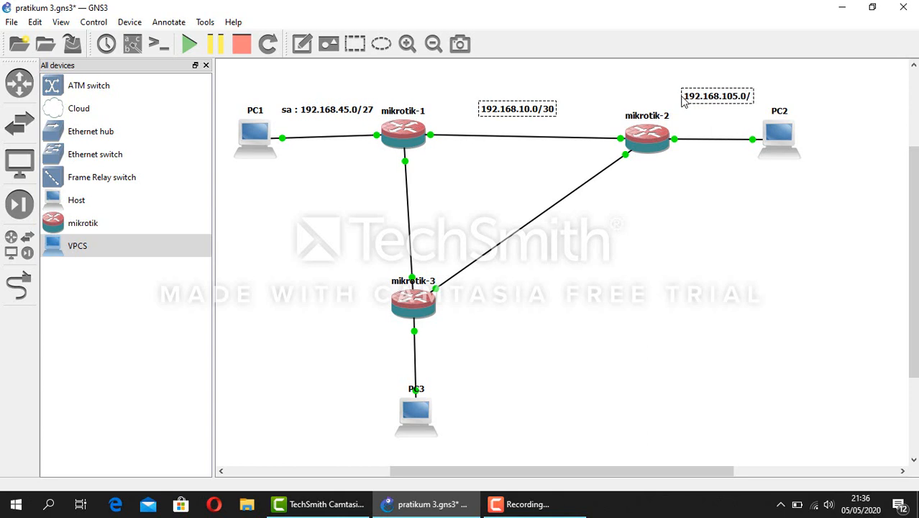
pyautogui.write('28')
pyautogui.click(699, 127)
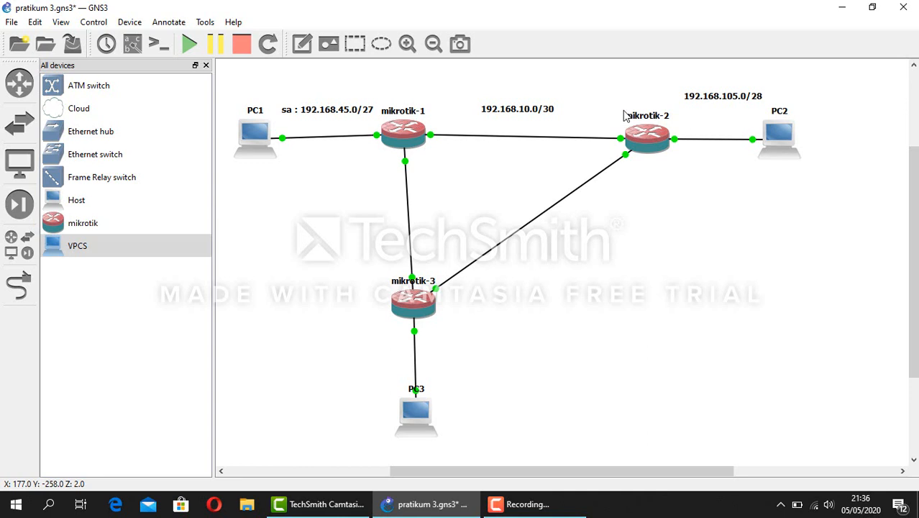
pyautogui.click(306, 49)
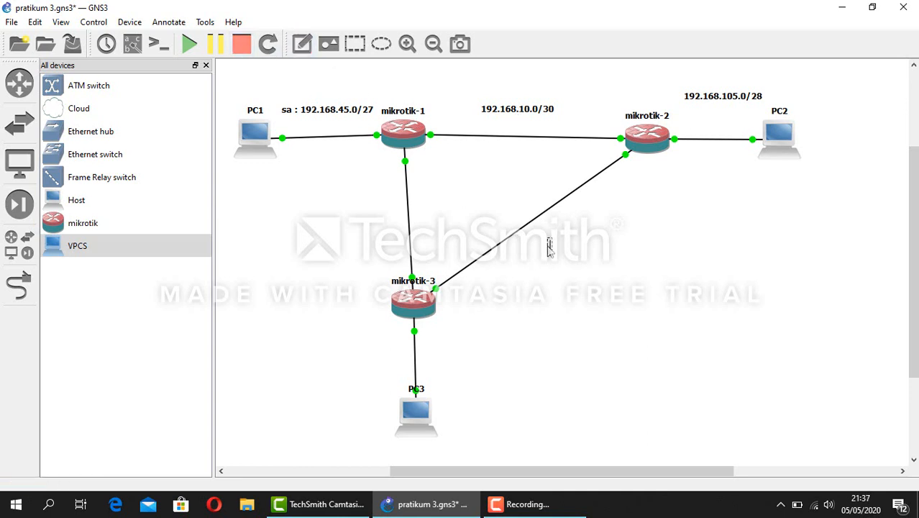
pyautogui.write('sa : 192.168.')
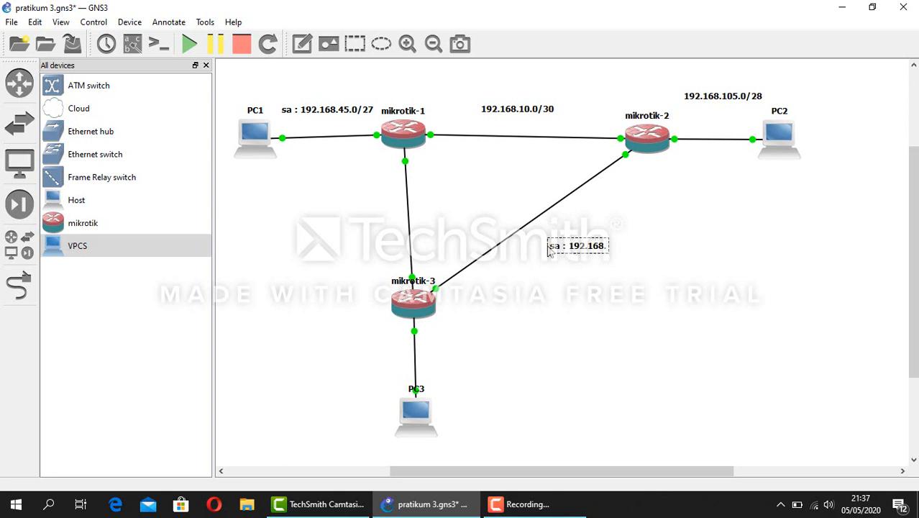
pyautogui.write('58.0/30')
# Prefix the 192.168.10.0/30 and 192.168.105.0/28 notes with 'sa :'
pyautogui.click(576, 283)
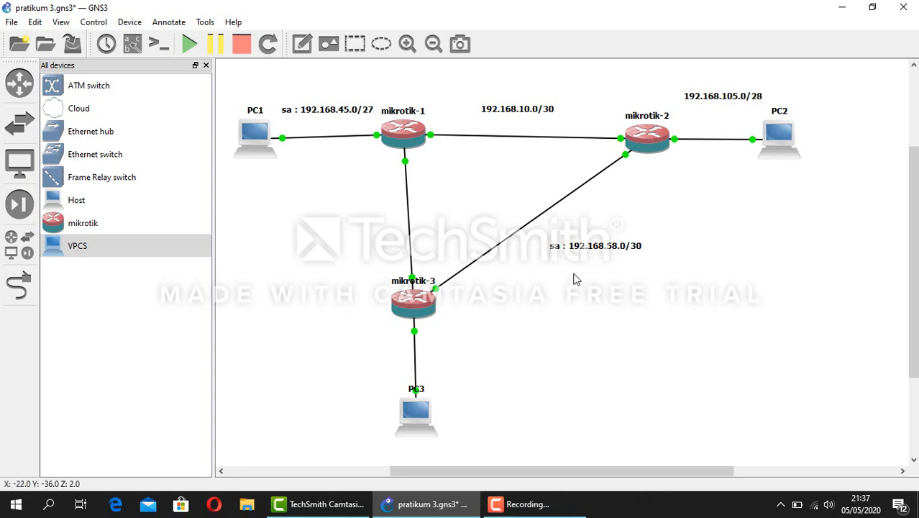
pyautogui.doubleClick(488, 117)
pyautogui.click(488, 116)
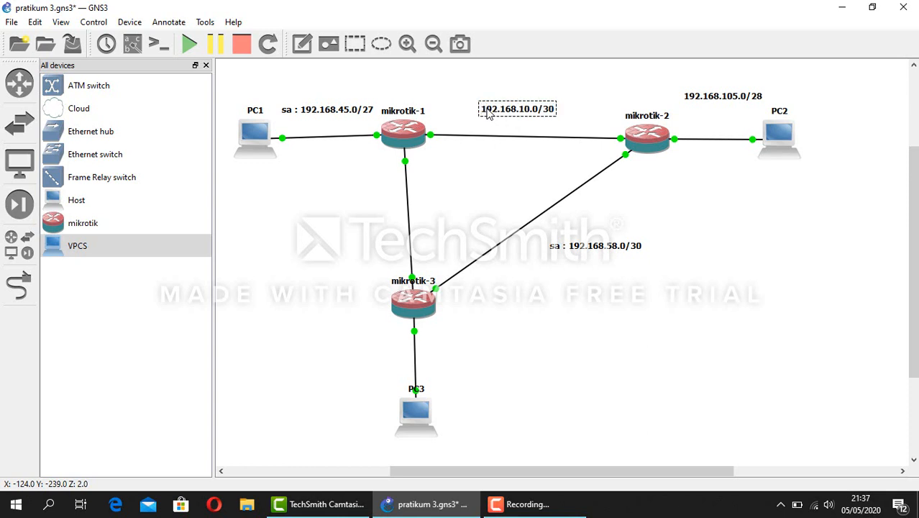
pyautogui.write('sa :')
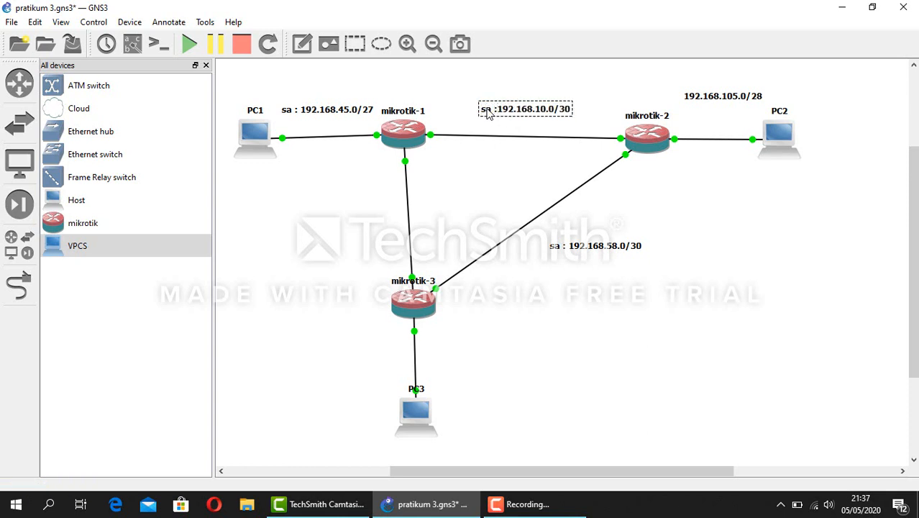
pyautogui.doubleClick(695, 98)
pyautogui.click(695, 99)
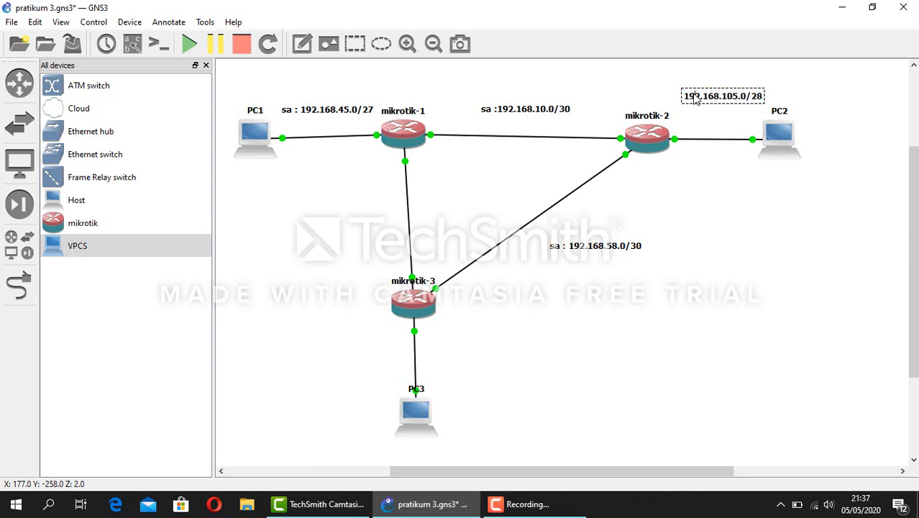
pyautogui.write('sa :')
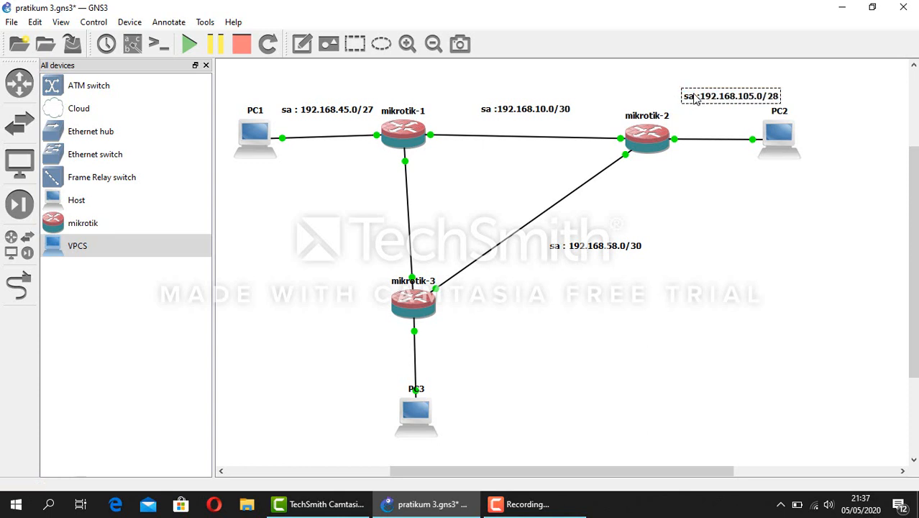
# Add the note 'sa : 192.168.30.0/26' below mikrotik-3
pyautogui.click(302, 43)
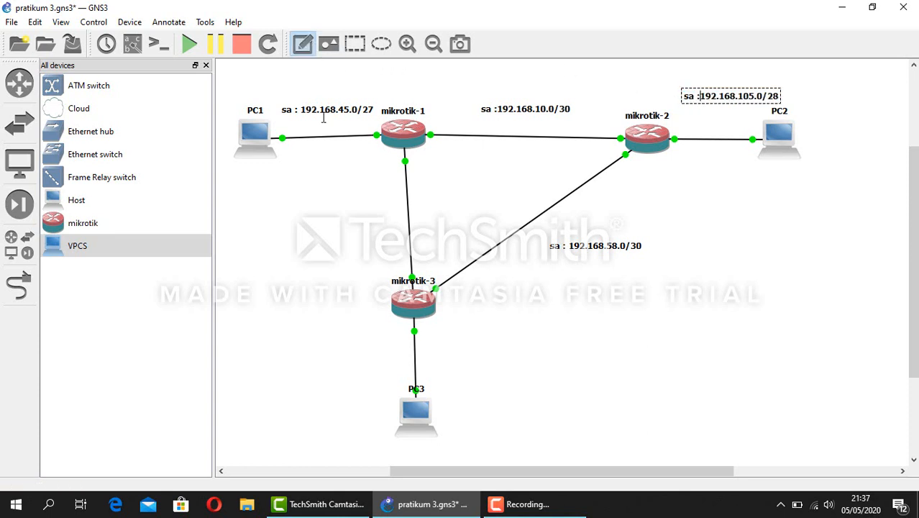
pyautogui.click(451, 351)
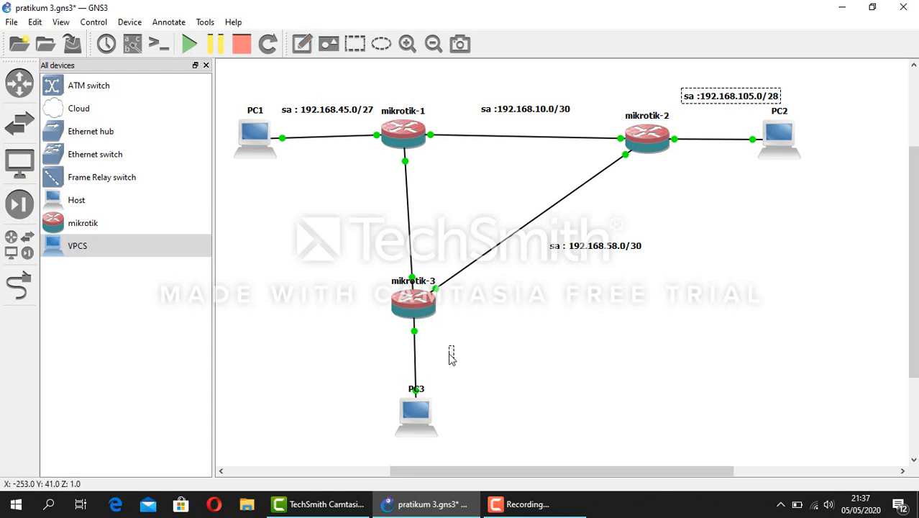
pyautogui.write('sa :')
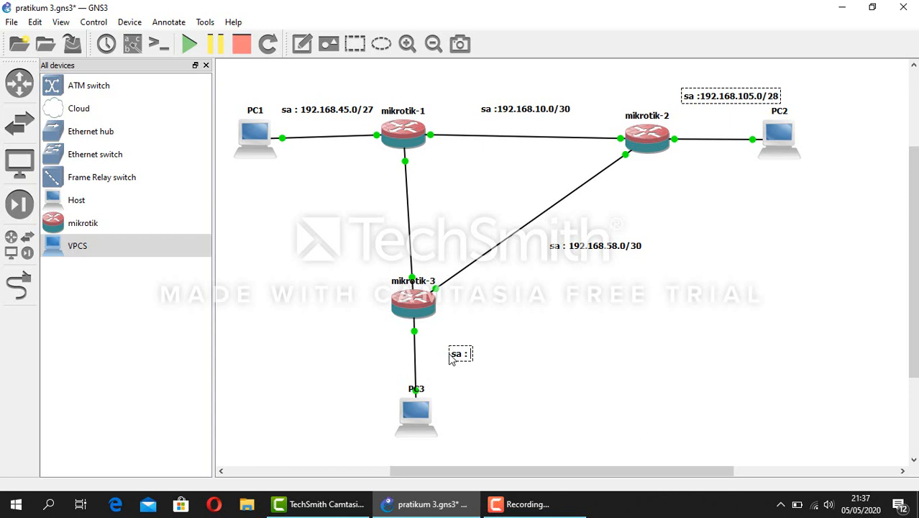
pyautogui.write(' 192.168')
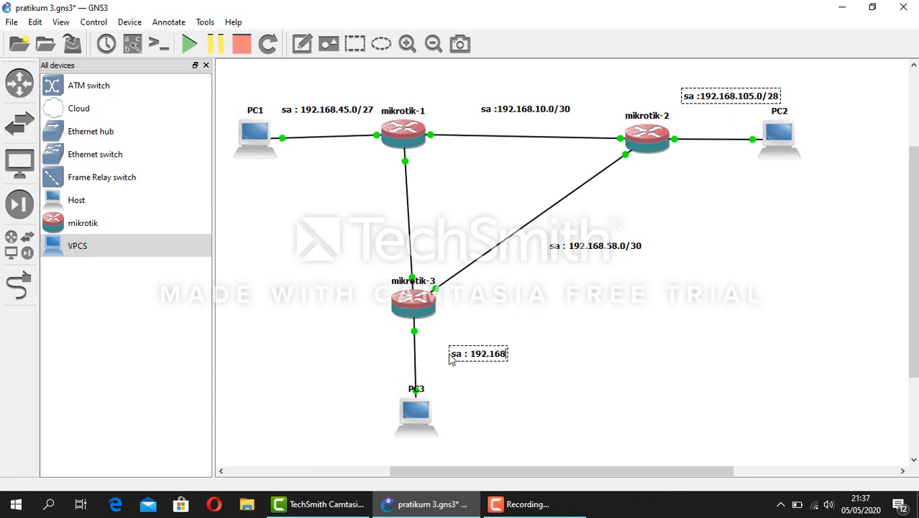
pyautogui.write('.30.0/1')
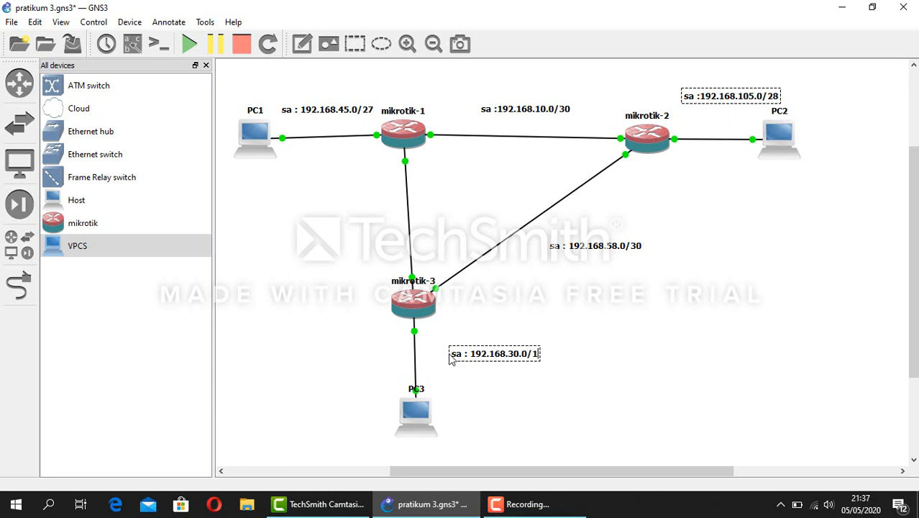
pyautogui.press('BackSpace')
pyautogui.write('26')
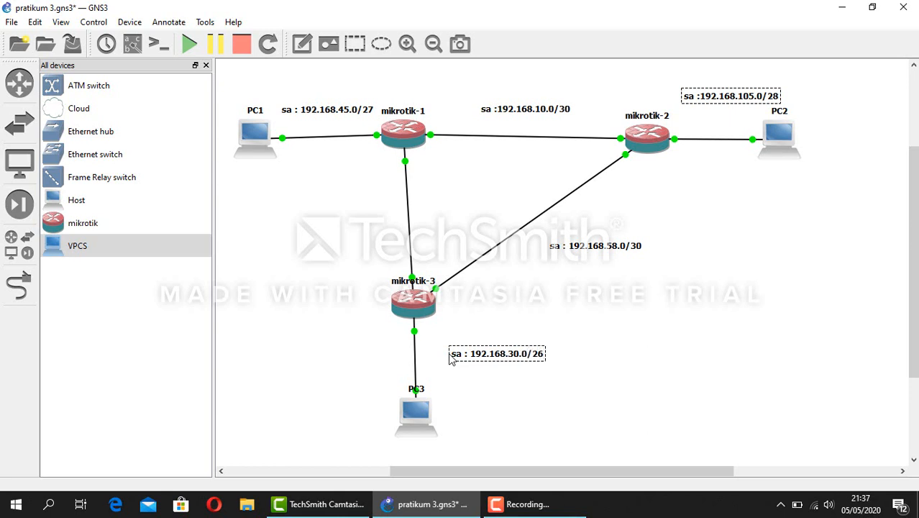
# Place the note 'sa : 192.45.45.0/30' beside the mikrotik-1–mikrotik-3 link
pyautogui.click(482, 300)
pyautogui.click(305, 47)
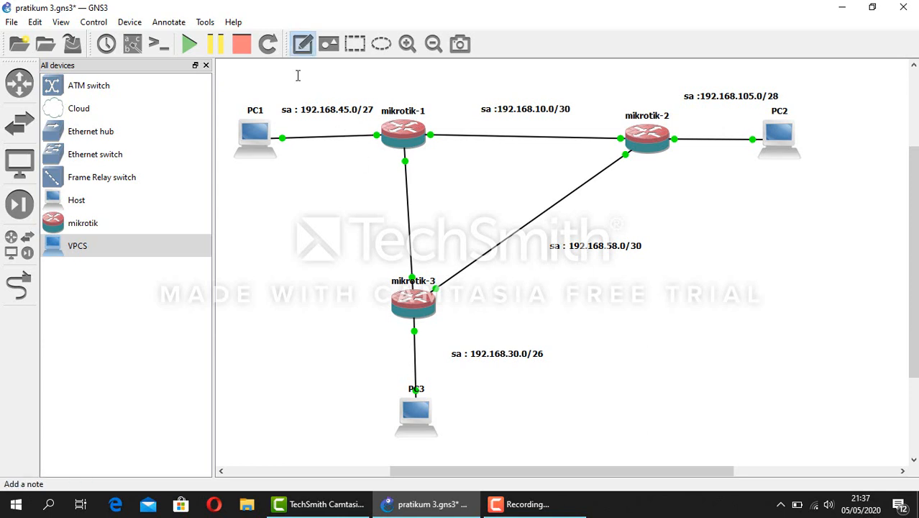
pyautogui.click(310, 200)
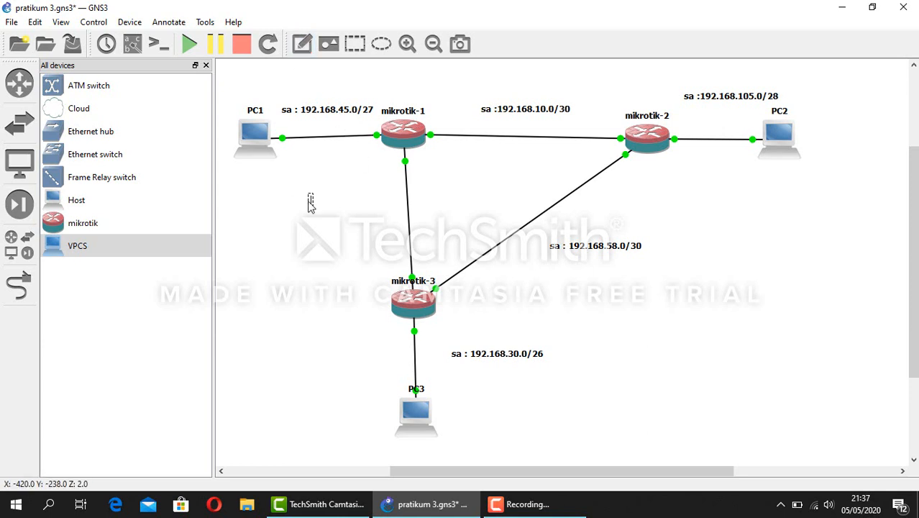
pyautogui.write('sa :')
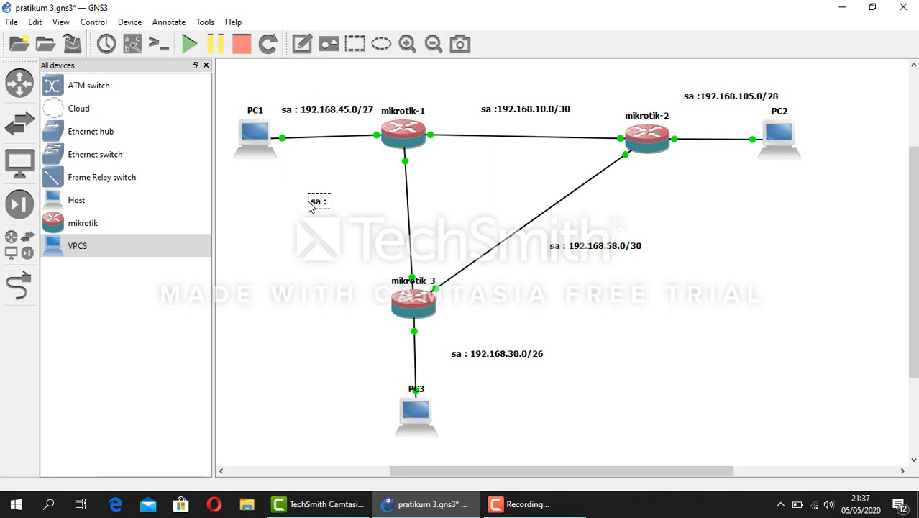
pyautogui.write(' 192.5')
pyautogui.press('BackSpace')
pyautogui.write('4')
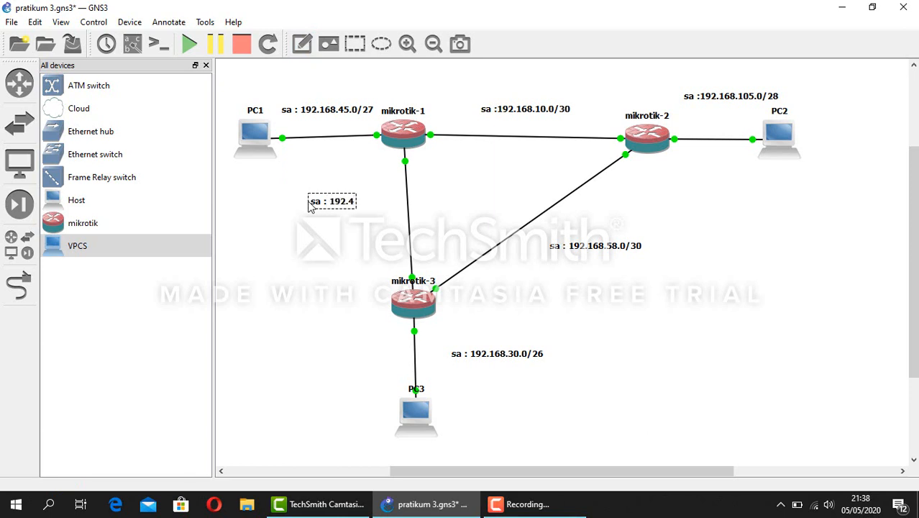
pyautogui.write('5.45.0/30')
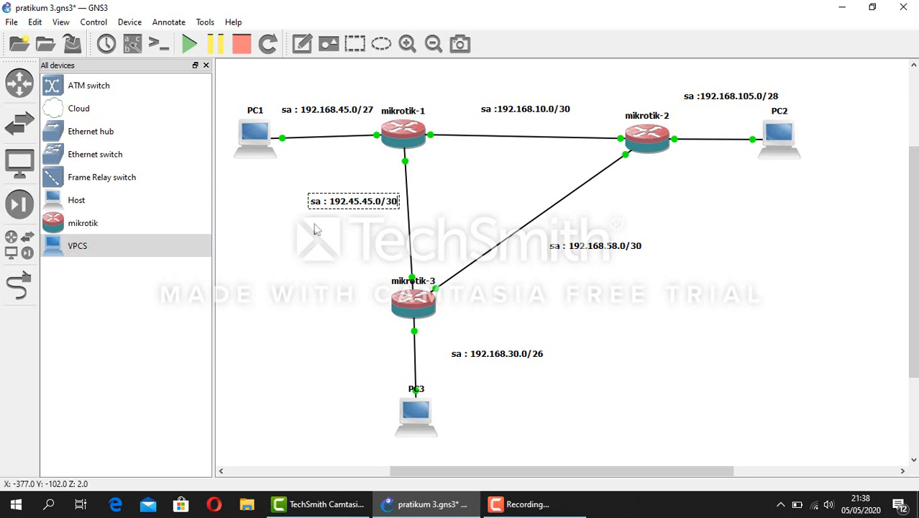
pyautogui.click(314, 229)
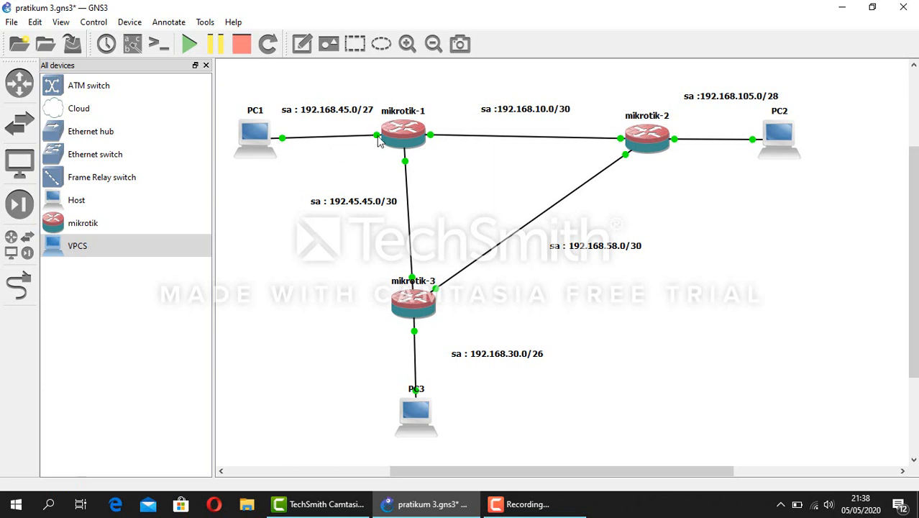
pyautogui.moveTo(407, 139)
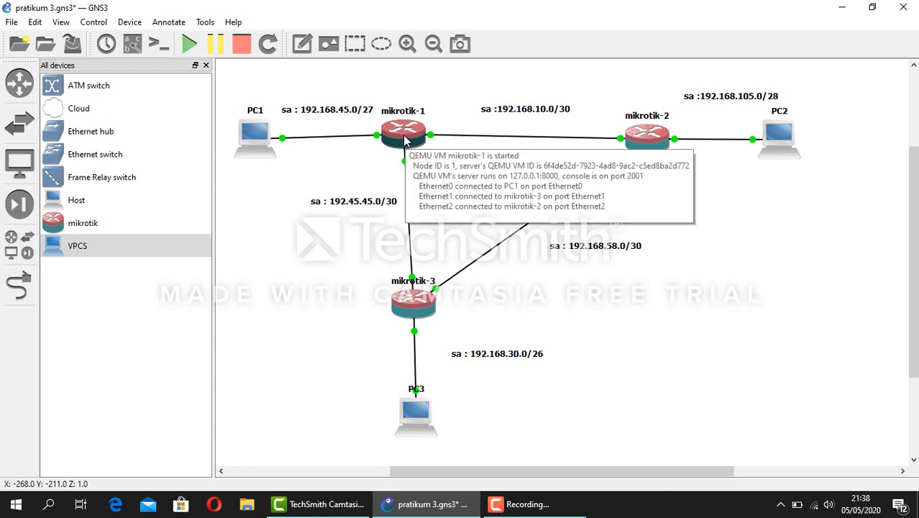
# Open the consoles of mikrotik-1, mikrotik-2 and mikrotik-3
pyautogui.doubleClick(405, 138)
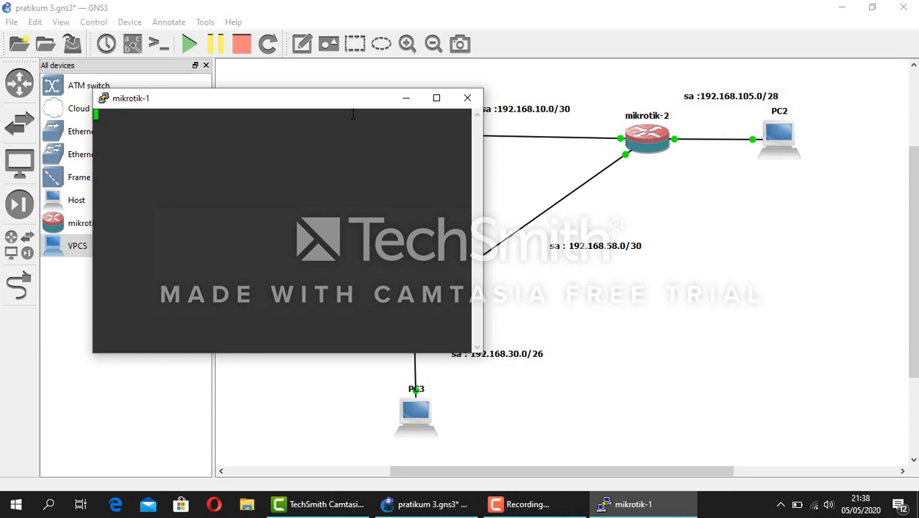
pyautogui.click(406, 101)
pyautogui.doubleClick(647, 133)
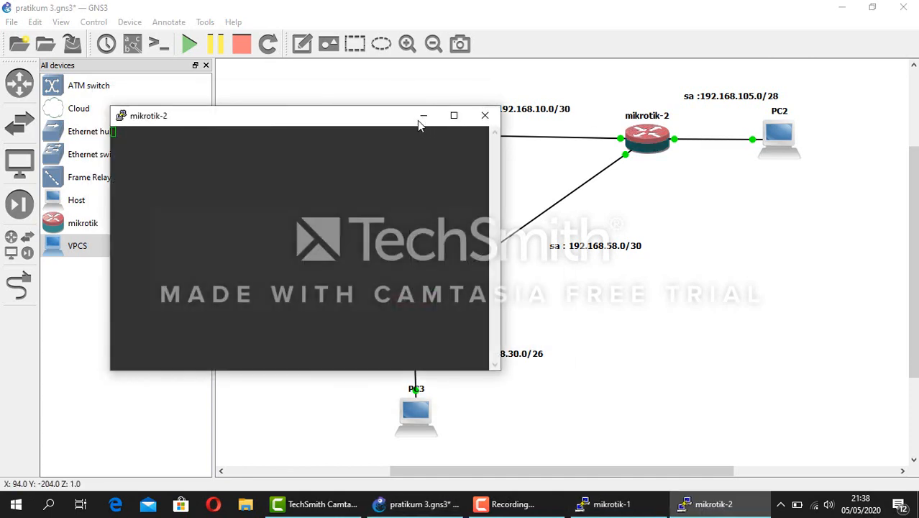
pyautogui.click(422, 118)
pyautogui.doubleClick(417, 307)
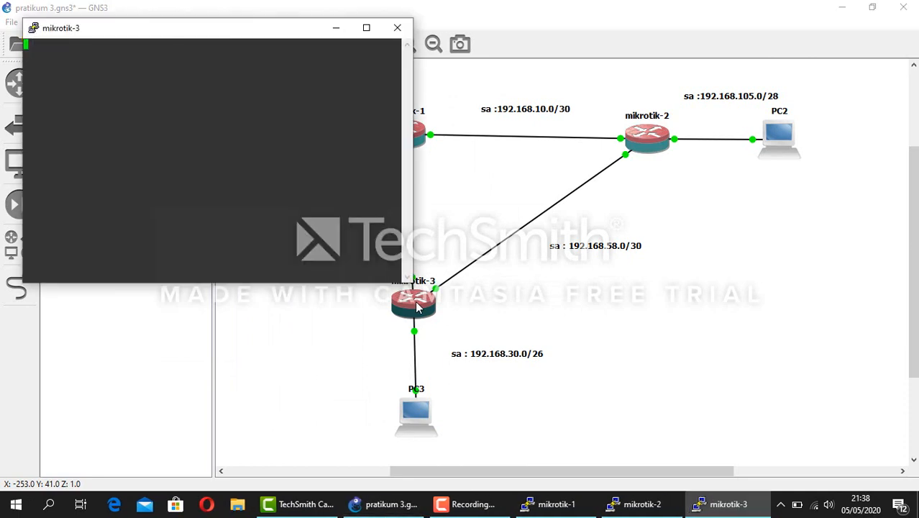
# Arrange the console windows, minimize mikrotik-1 and mikrotik-2, and shift mikrotik-3's console right
pyautogui.click(556, 506)
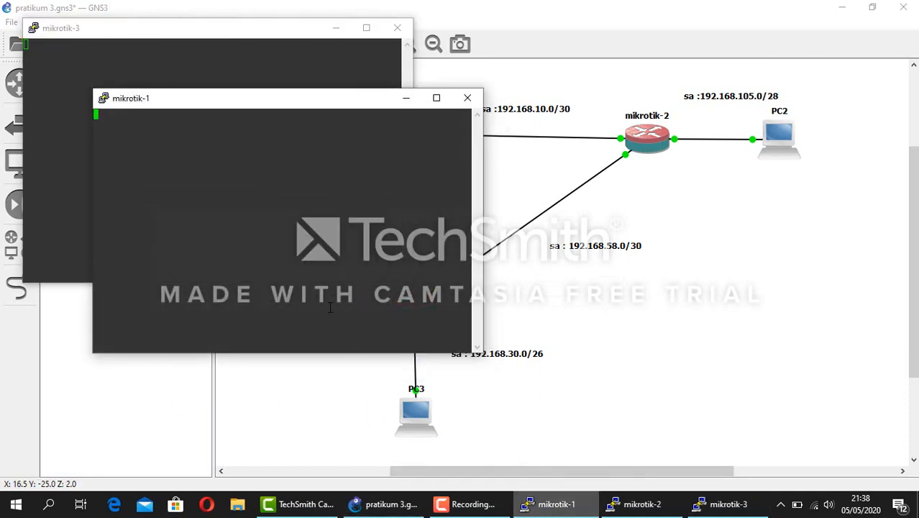
pyautogui.moveTo(295, 35); pyautogui.dragTo(621, 224)
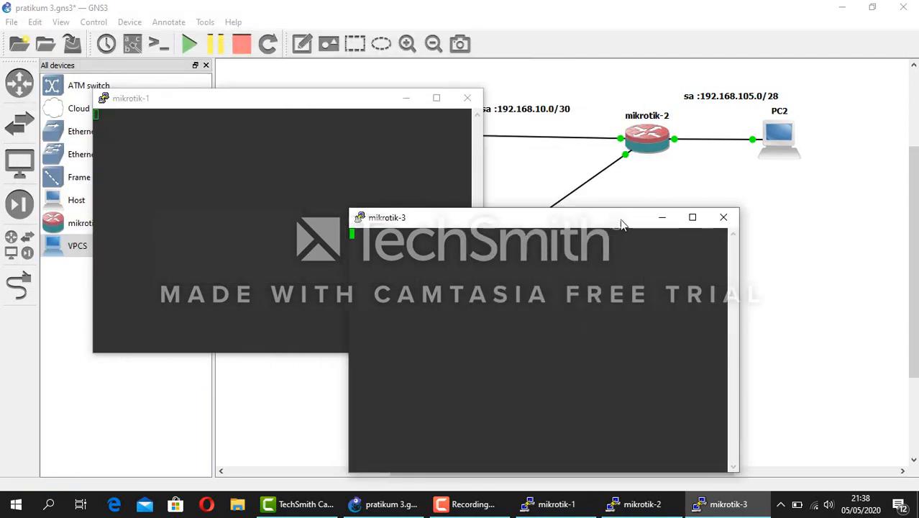
pyautogui.click(639, 505)
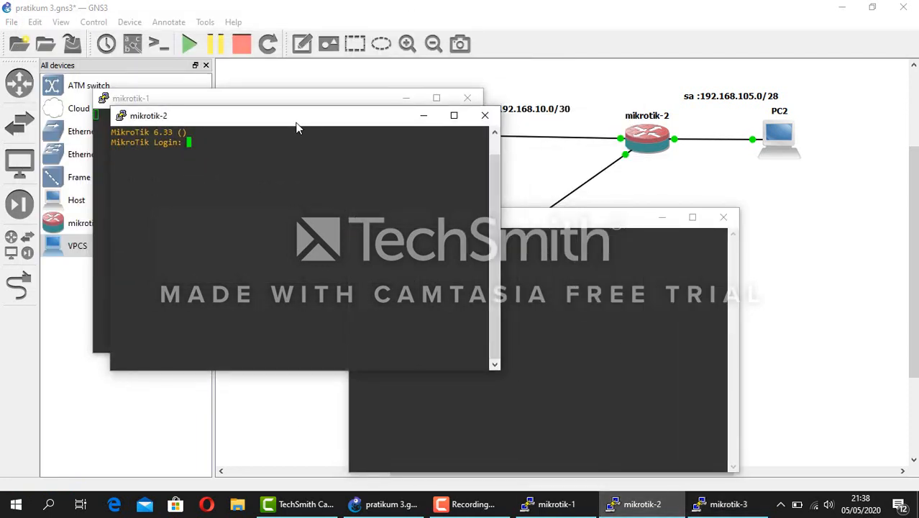
pyautogui.moveTo(311, 121); pyautogui.dragTo(663, 52)
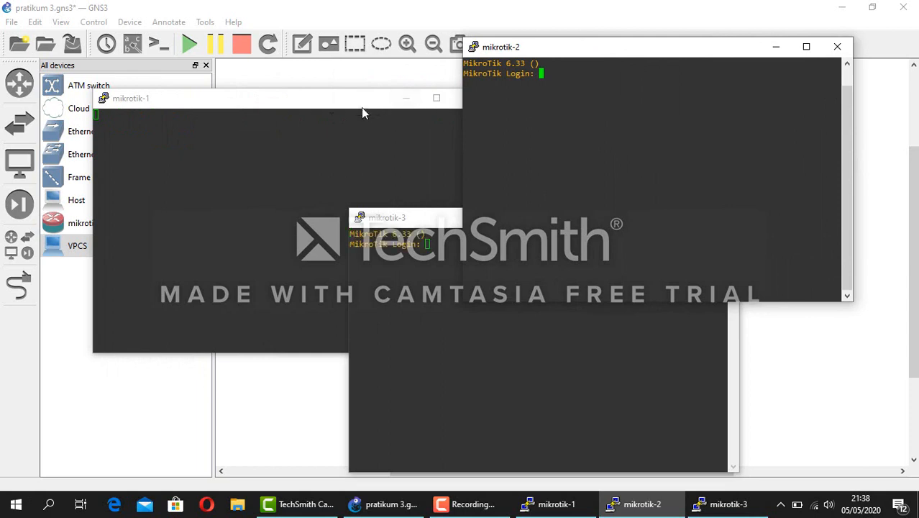
pyautogui.click(317, 106)
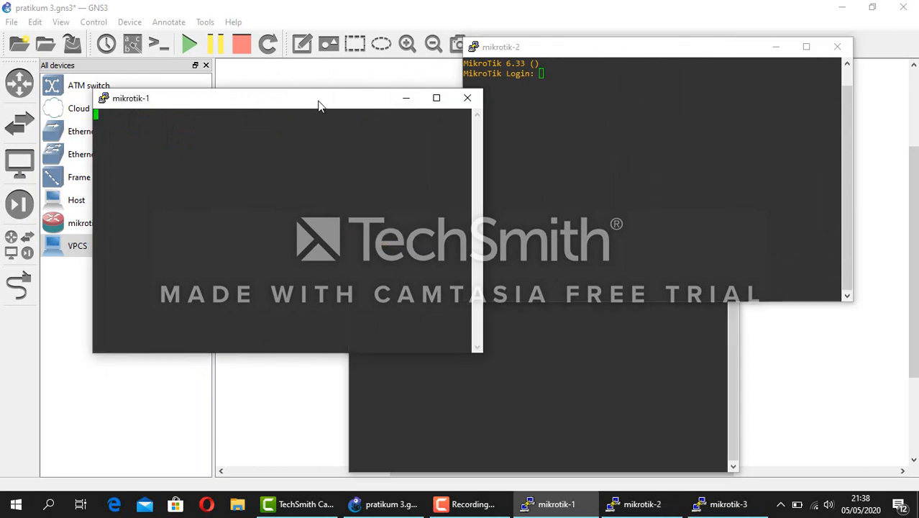
pyautogui.moveTo(349, 105); pyautogui.dragTo(290, 56)
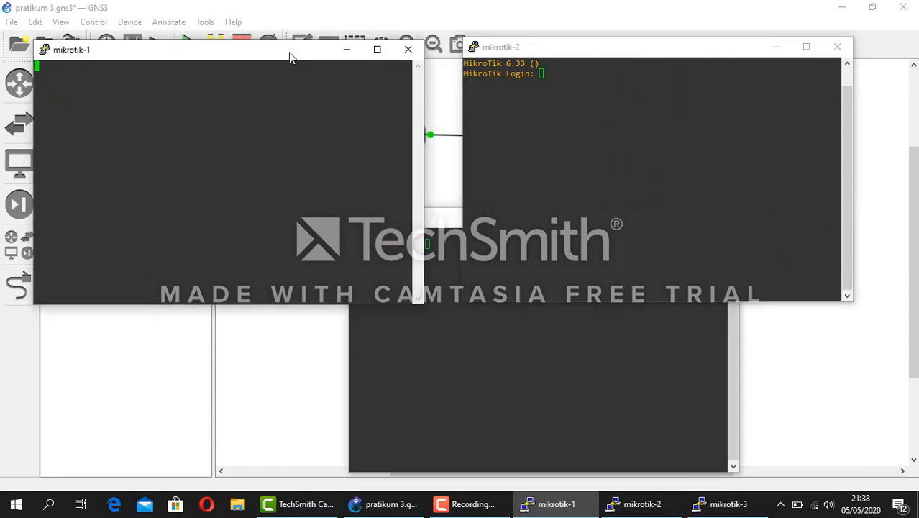
pyautogui.click(447, 228)
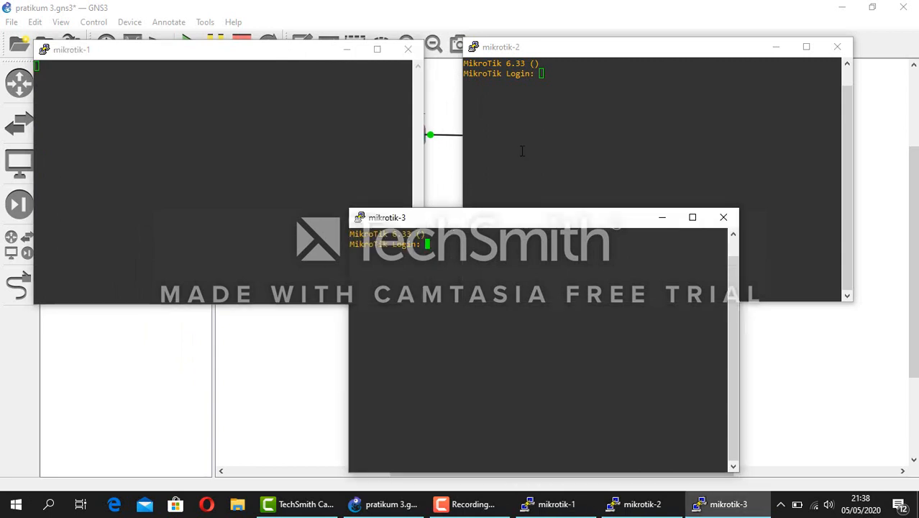
pyautogui.click(345, 50)
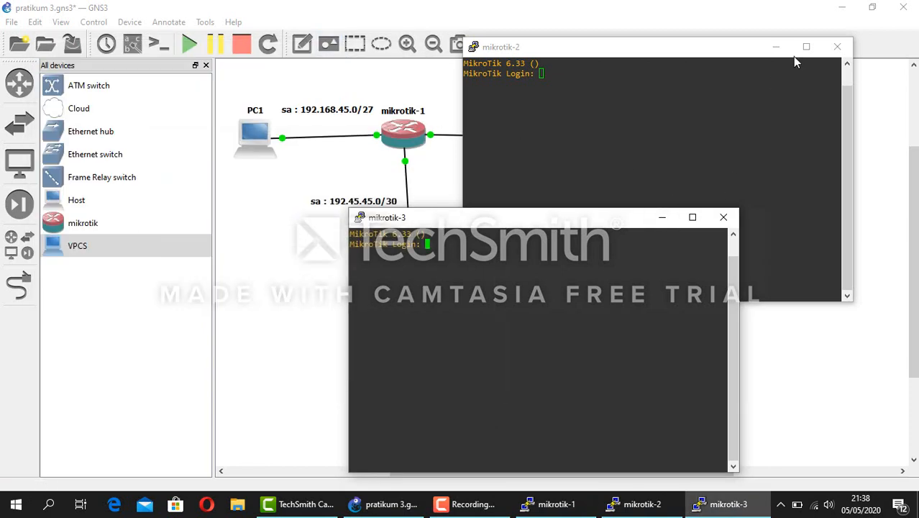
pyautogui.click(778, 46)
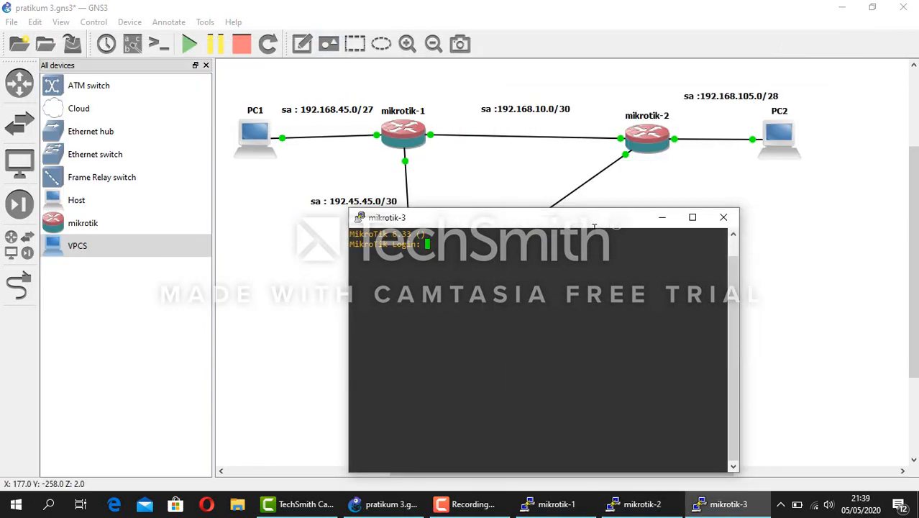
pyautogui.moveTo(596, 226); pyautogui.dragTo(829, 231)
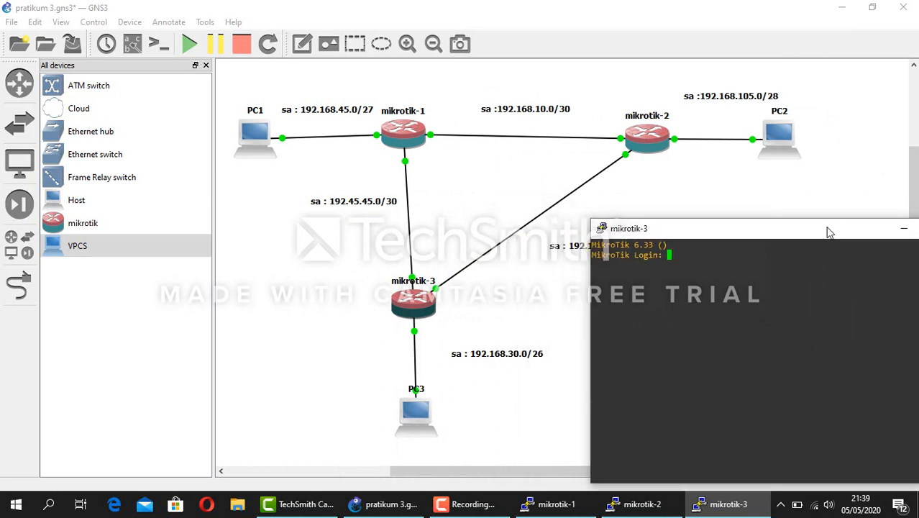
# Log in to the mikrotik-3 console as admin and decline the software key notice
pyautogui.write('admin')
pyautogui.press('Return')
pyautogui.press('Return')
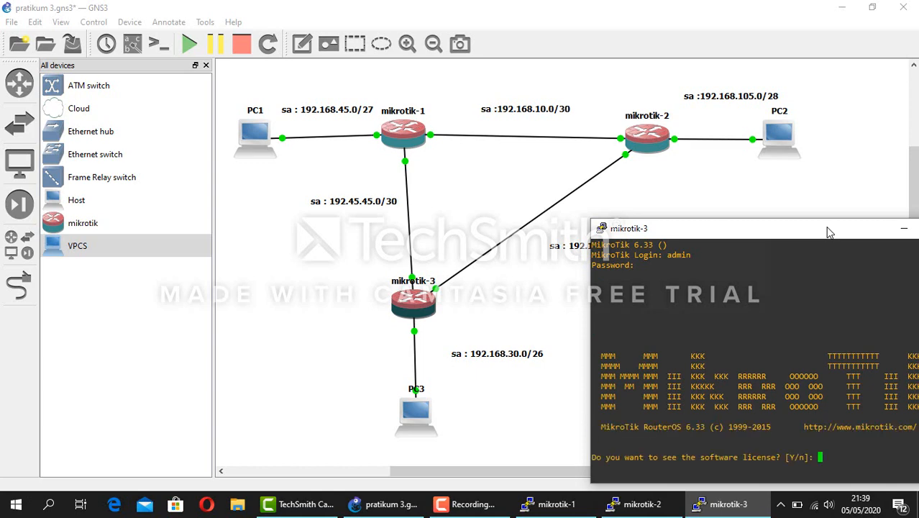
pyautogui.write('n')
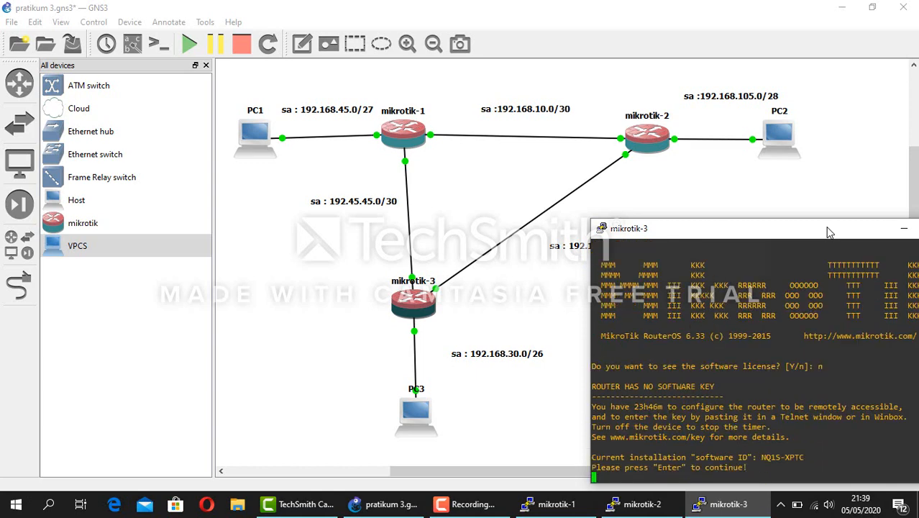
pyautogui.press('Return')
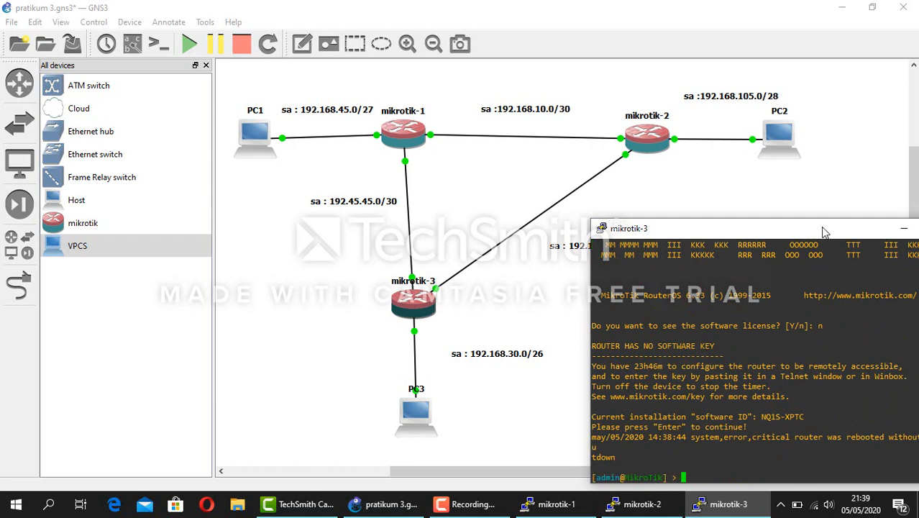
# List the ip address subcommands available on mikrotik-3
pyautogui.moveTo(812, 235); pyautogui.dragTo(799, 193)
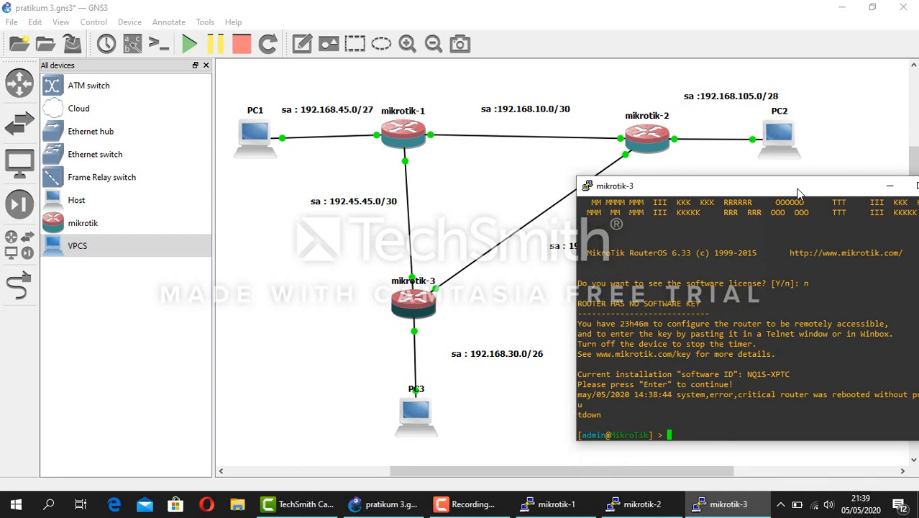
pyautogui.write('ip address')
pyautogui.press('Tab')
pyautogui.press('Tab')
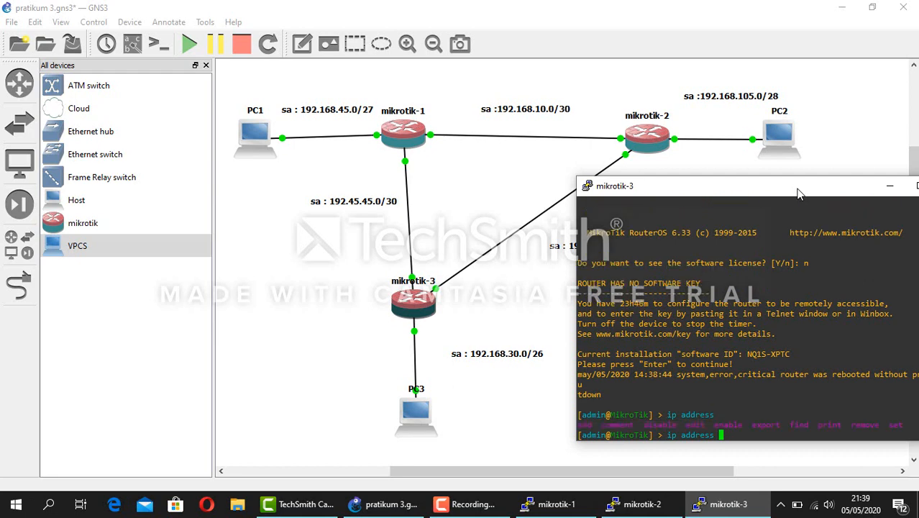
# Add address 192.168.30.1/26 on interface ether1 of mikrotik-3
pyautogui.write('add ad')
pyautogui.press('Tab')
pyautogui.write('192.168.30.1')
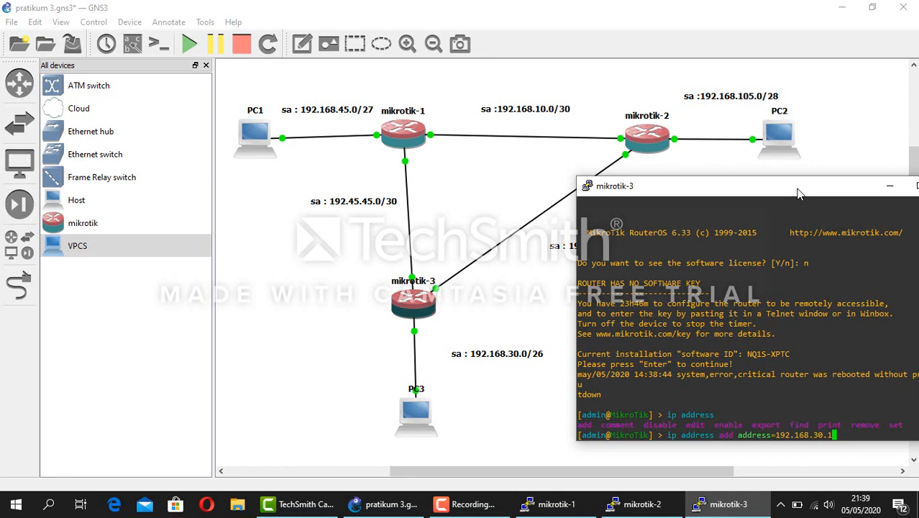
pyautogui.write('/26')
pyautogui.write('interface=ether')
pyautogui.moveTo(718, 190); pyautogui.dragTo(677, 174)
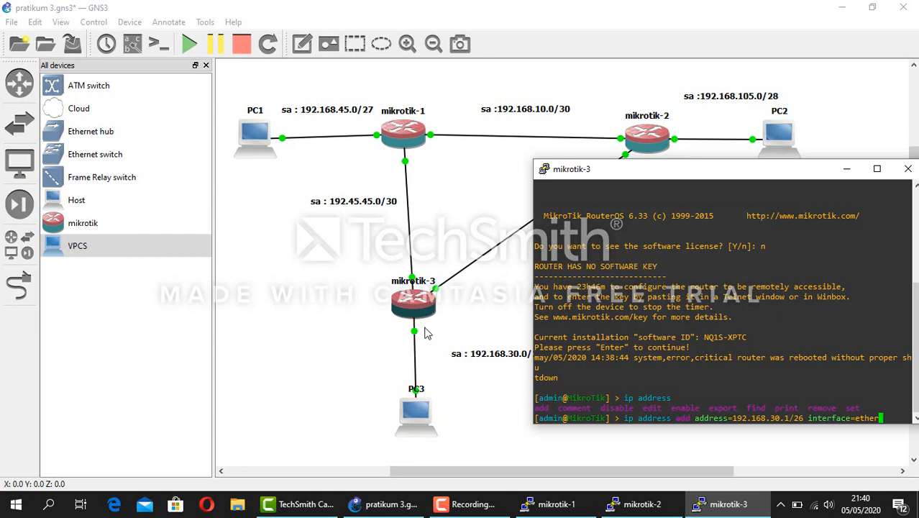
pyautogui.write('1')
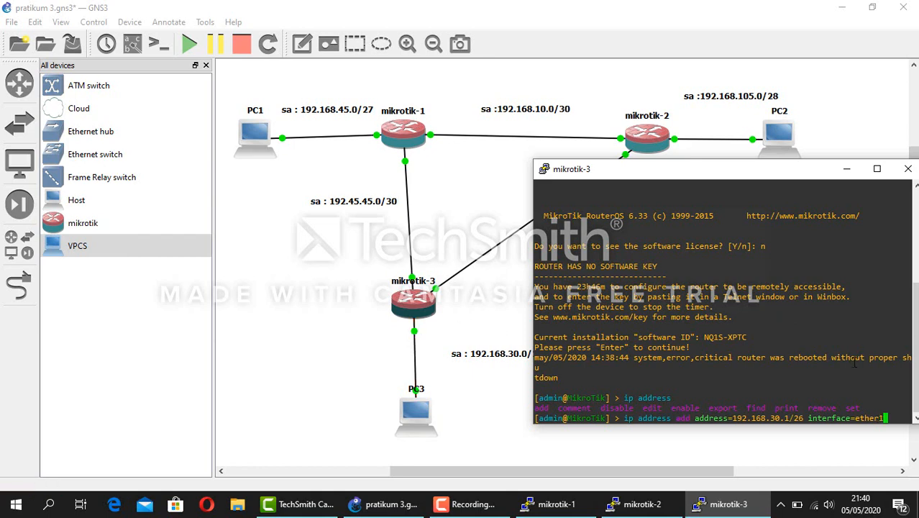
pyautogui.press('Return')
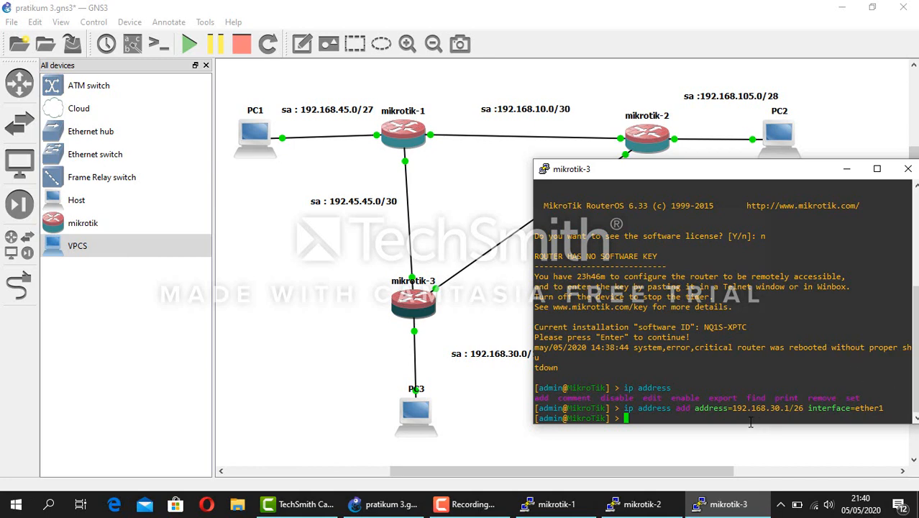
# Add address 192.45.45.2/30 on interface ether2 of mikrotik-3, correcting a mistyped octet
pyautogui.write('ip address add')
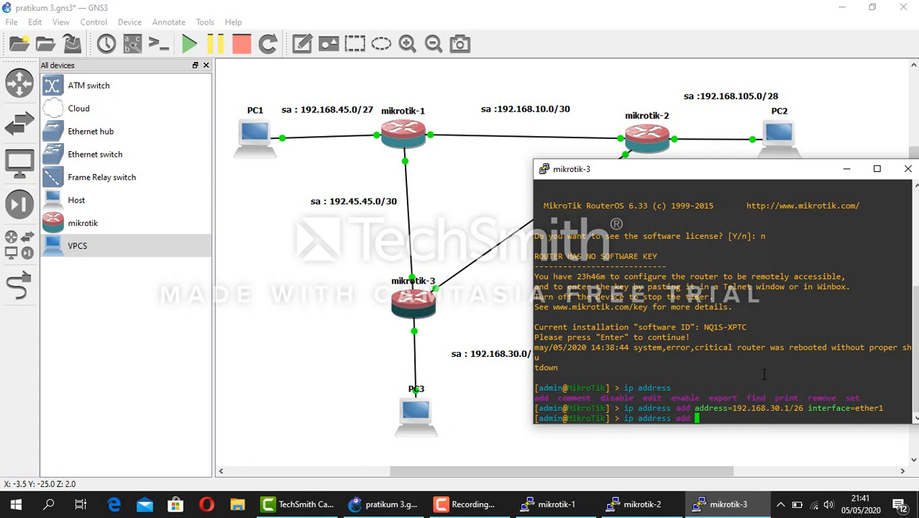
pyautogui.write('address=192')
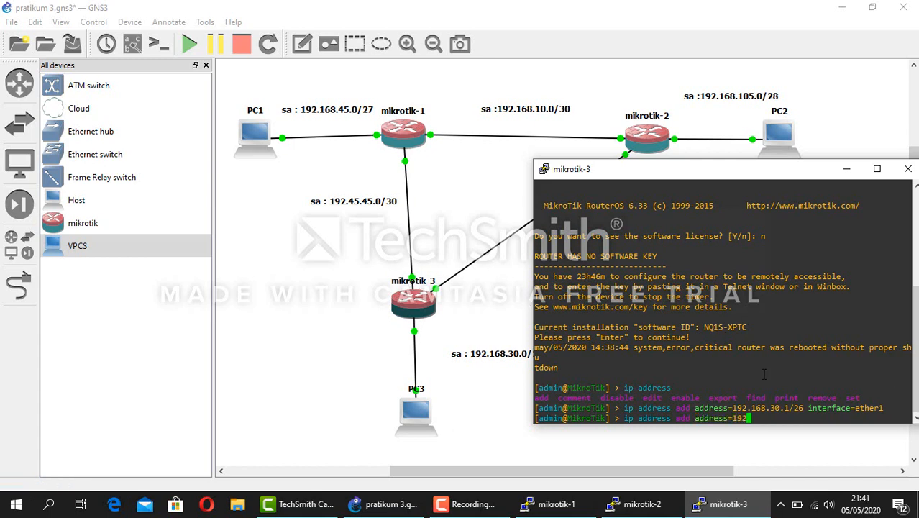
pyautogui.write('.45.45.2/30 interface=')
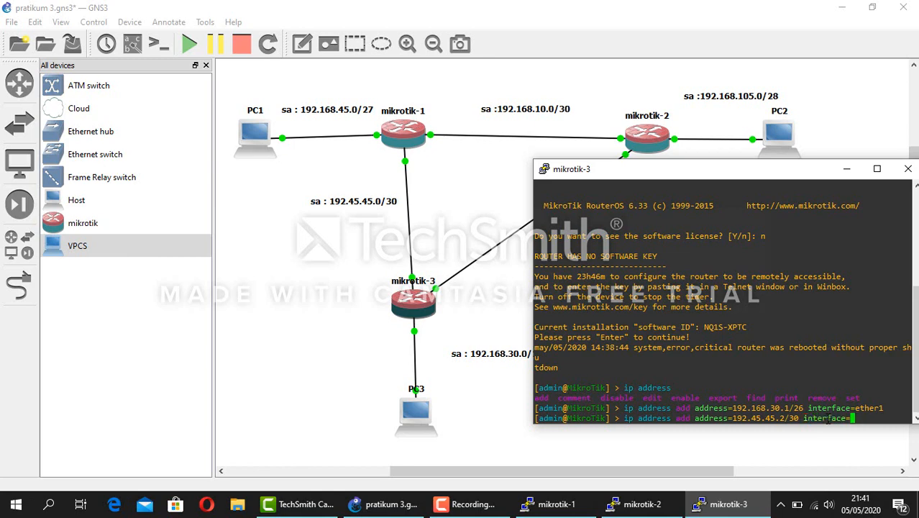
pyautogui.write('ether2')
pyautogui.press('Return')
pyautogui.write('ip ')
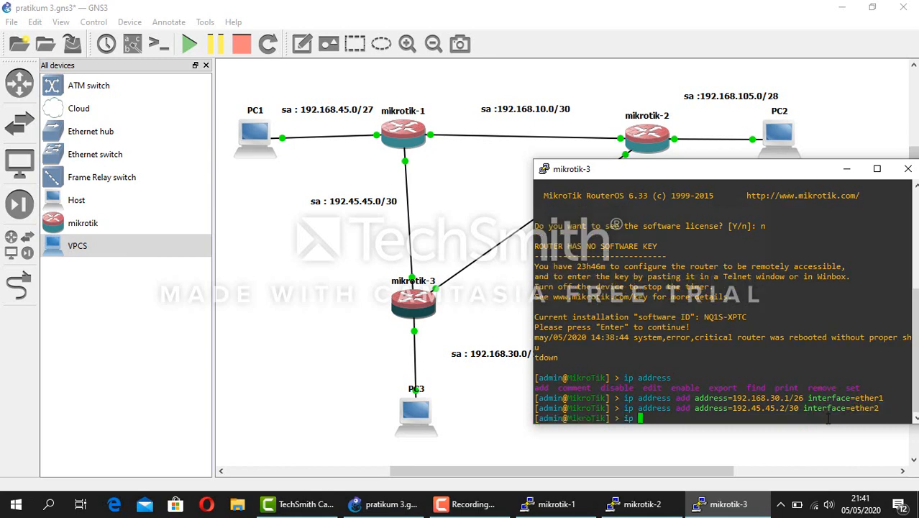
pyautogui.write('address add address=')
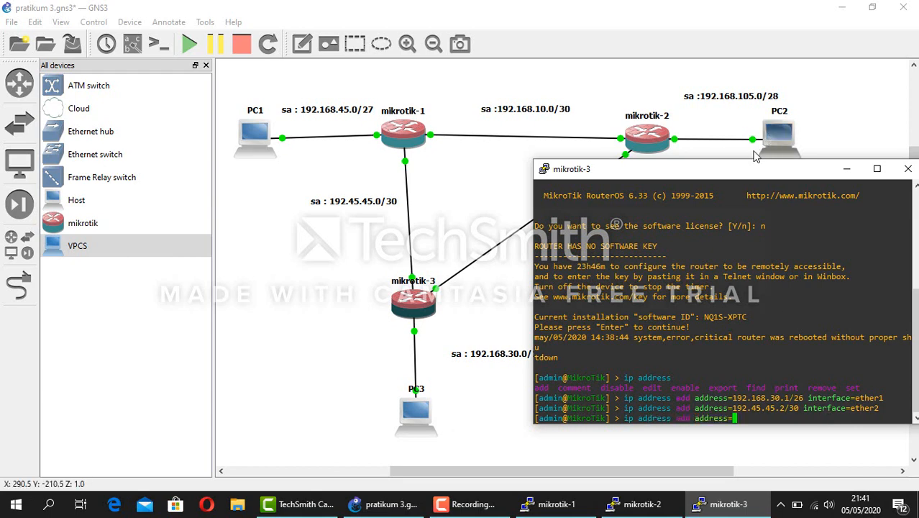
# Move the 192.168.58.0/30 subnet label up beside its link in the topology
pyautogui.click(847, 168)
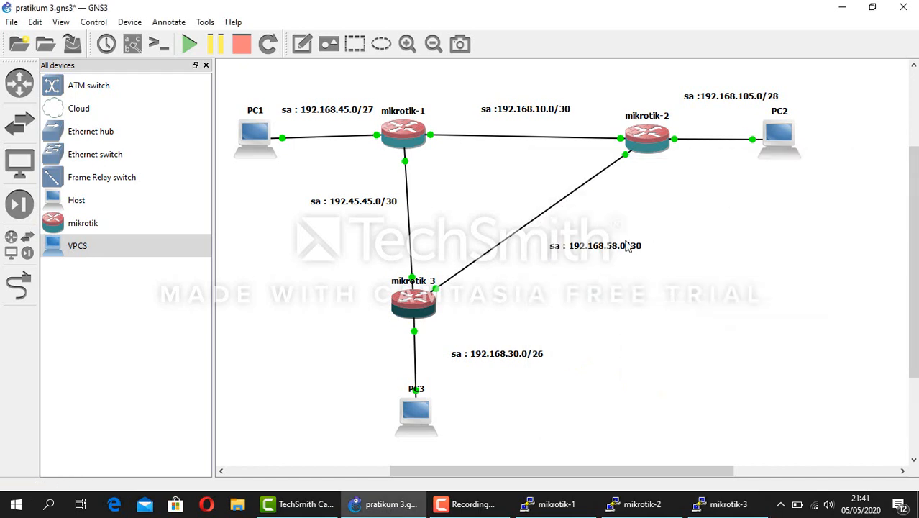
pyautogui.click(598, 248)
pyautogui.moveTo(597, 248); pyautogui.dragTo(515, 202)
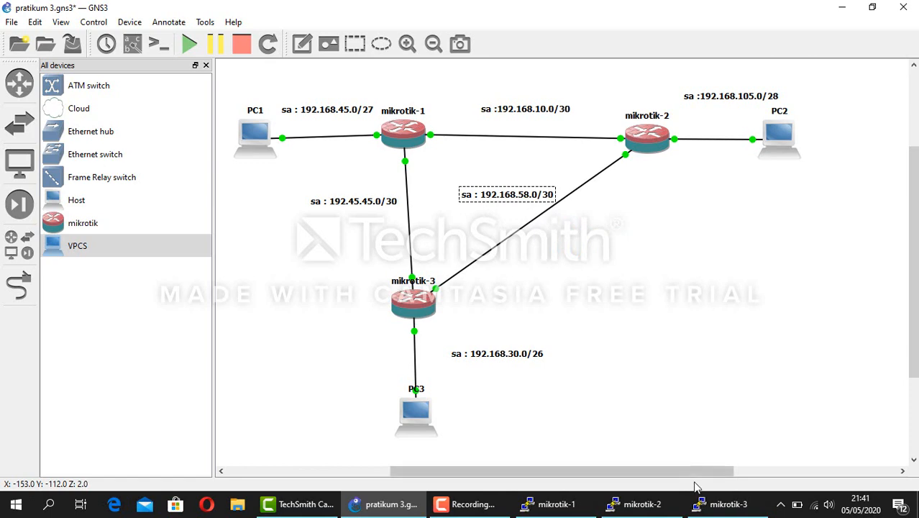
pyautogui.click(712, 504)
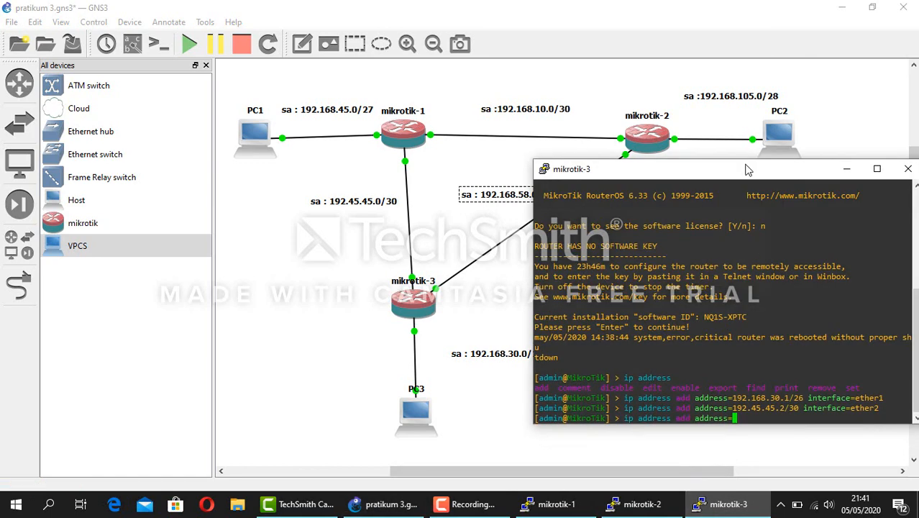
pyautogui.moveTo(750, 173); pyautogui.dragTo(772, 211)
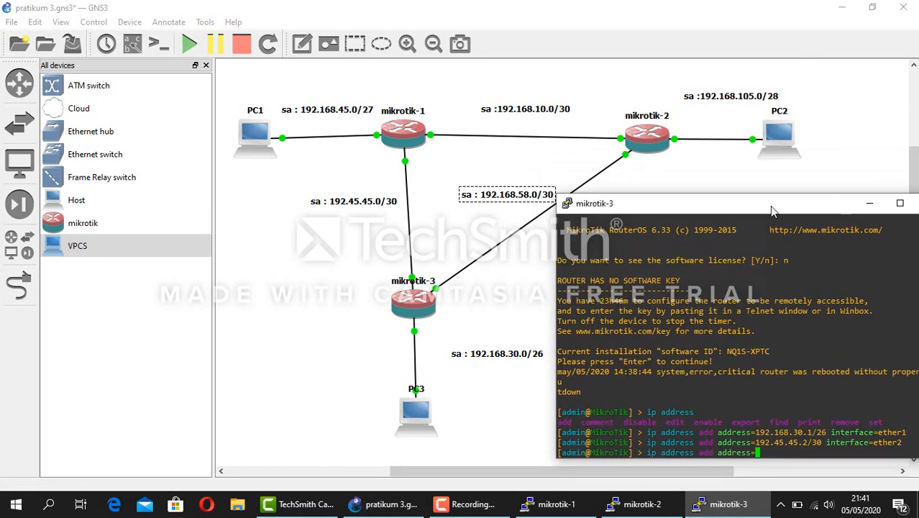
# Add 192.168.58.1/30 on ether3 and print mikrotik-3's address list
pyautogui.write('192.168.58.')
pyautogui.write('1/30 interface=')
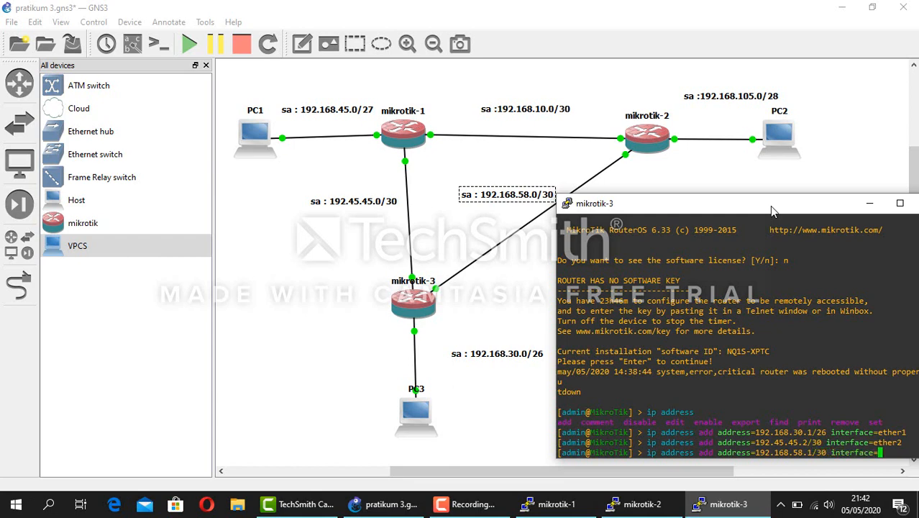
pyautogui.write('ether3')
pyautogui.press('Return')
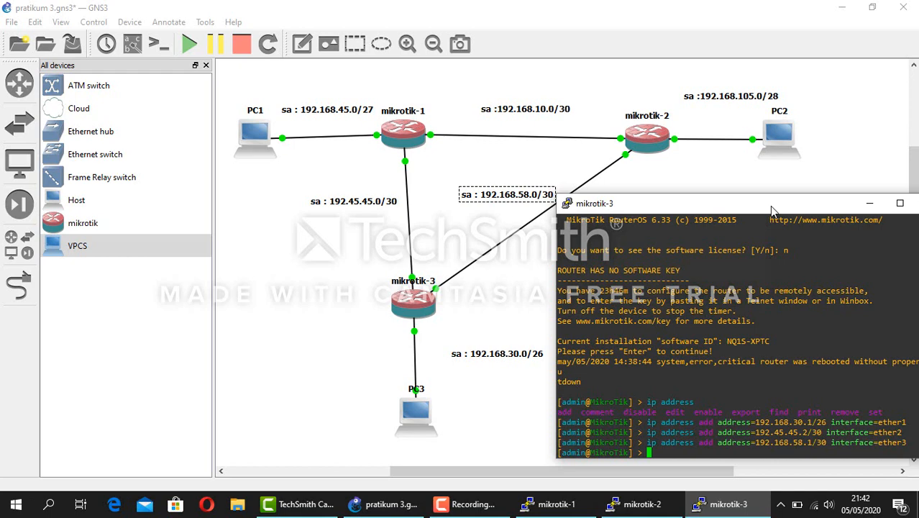
pyautogui.write('ip ad')
pyautogui.press('Tab')
pyautogui.write('print')
pyautogui.press('Return')
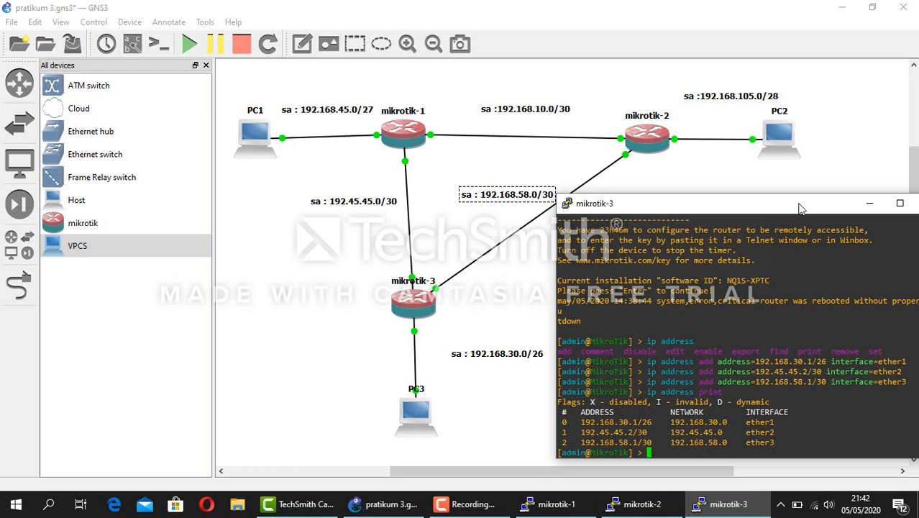
# Switch to the mikrotik-2 console and log in as admin, declining the software key notice
pyautogui.click(870, 203)
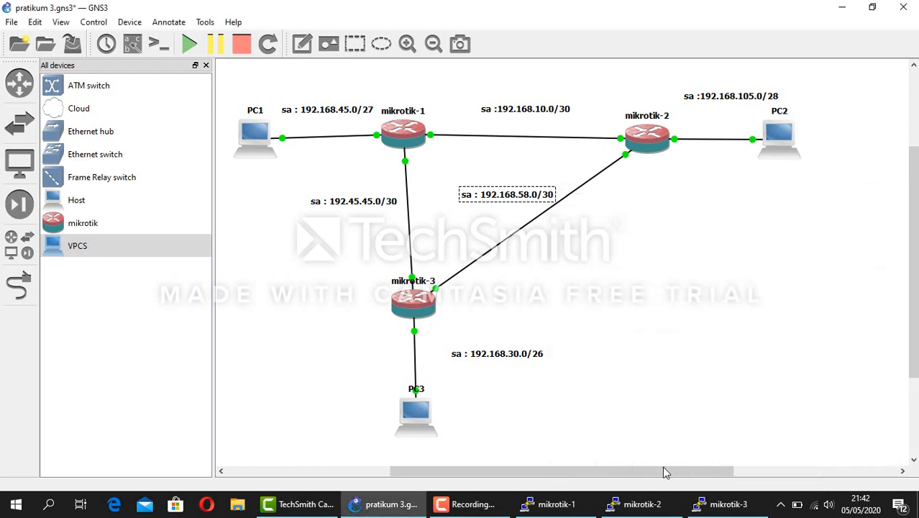
pyautogui.click(609, 439)
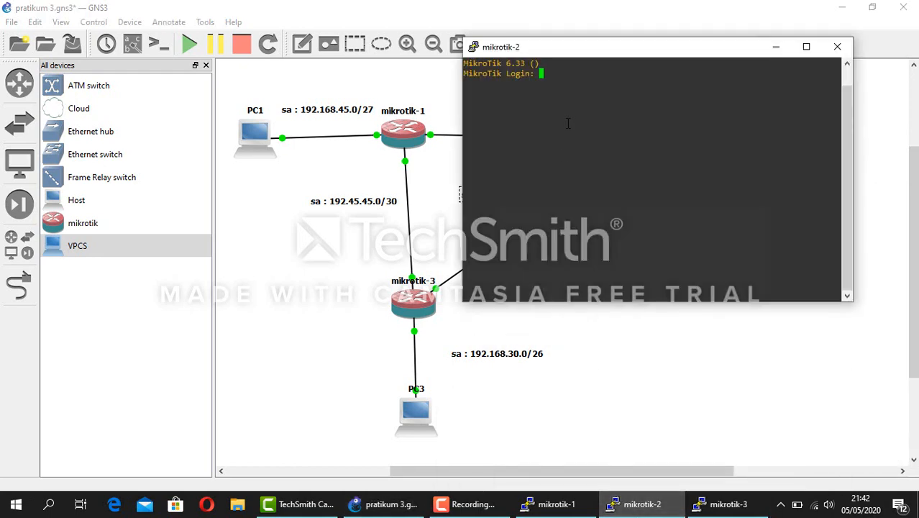
pyautogui.moveTo(705, 50); pyautogui.dragTo(809, 196)
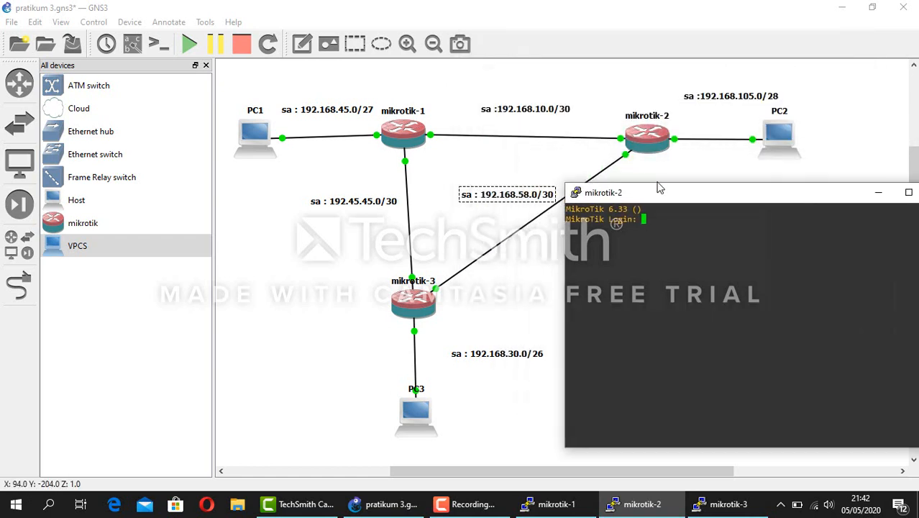
pyautogui.write('admin')
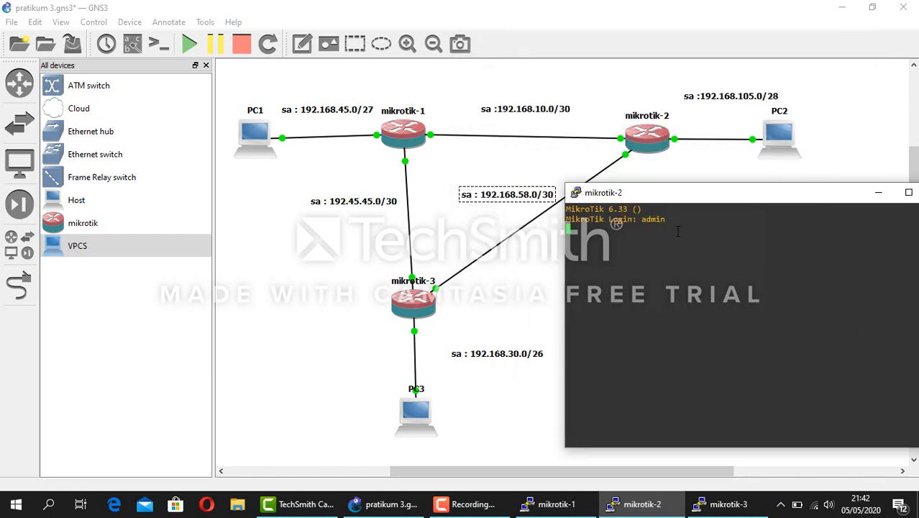
pyautogui.press('Return')
pyautogui.press('Return')
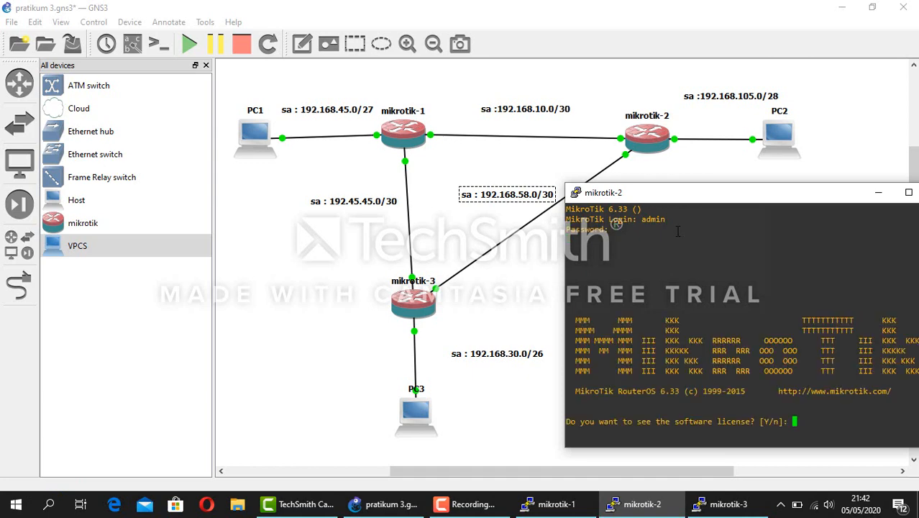
pyautogui.write('n')
pyautogui.press('Return')
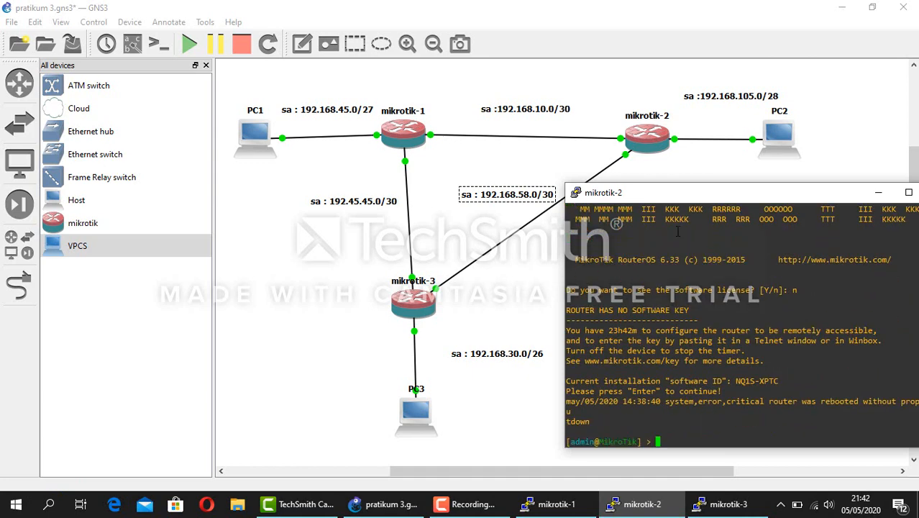
pyautogui.write('ip address')
# Add address 192.168.105.1/28 on interface ether1 of mikrotik-2
pyautogui.write('add address=')
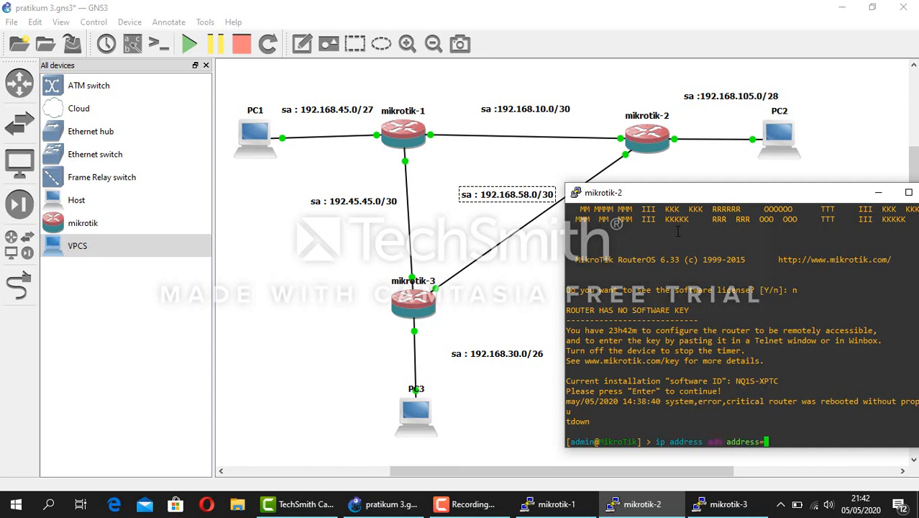
pyautogui.write('192.168.105.1/88 interface=')
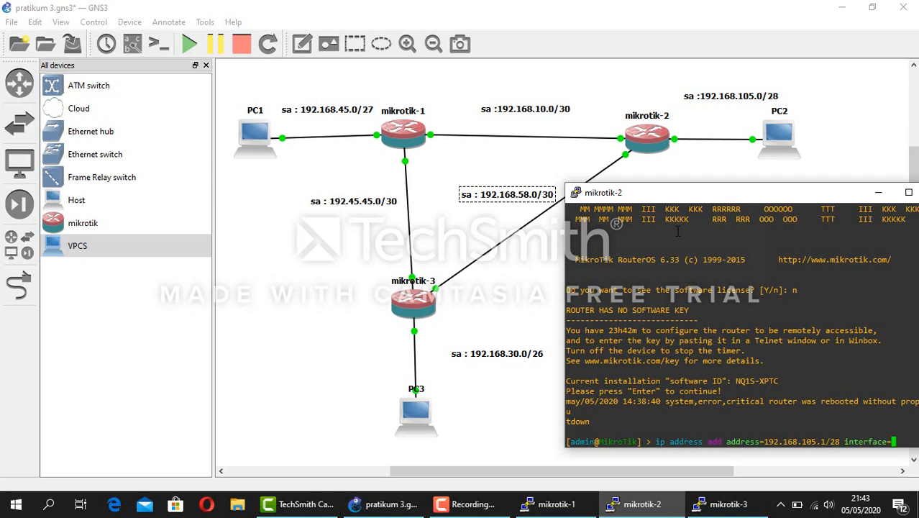
pyautogui.write('ether')
pyautogui.write('1')
pyautogui.moveTo(662, 196); pyautogui.dragTo(605, 189)
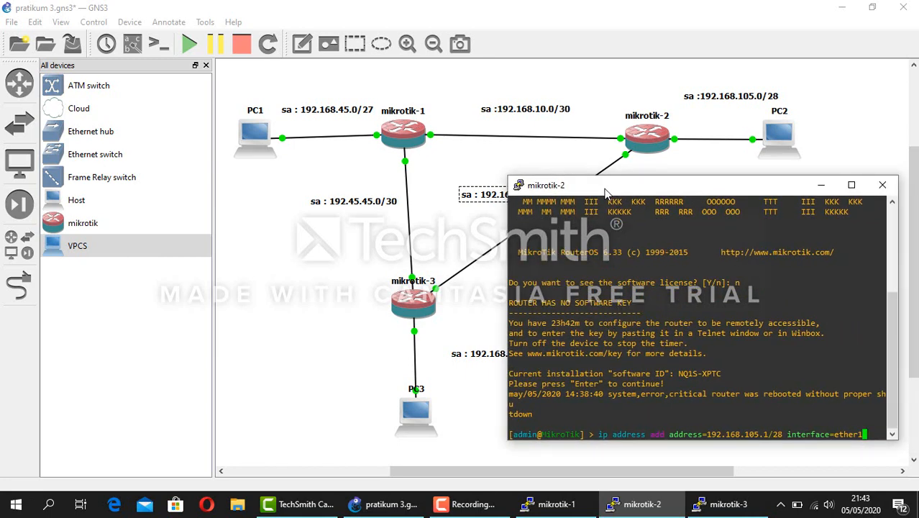
pyautogui.press('Return')
# Add address 192.168.58.2/30 on interface ether2 of mikrotik-2
pyautogui.write('ip ')
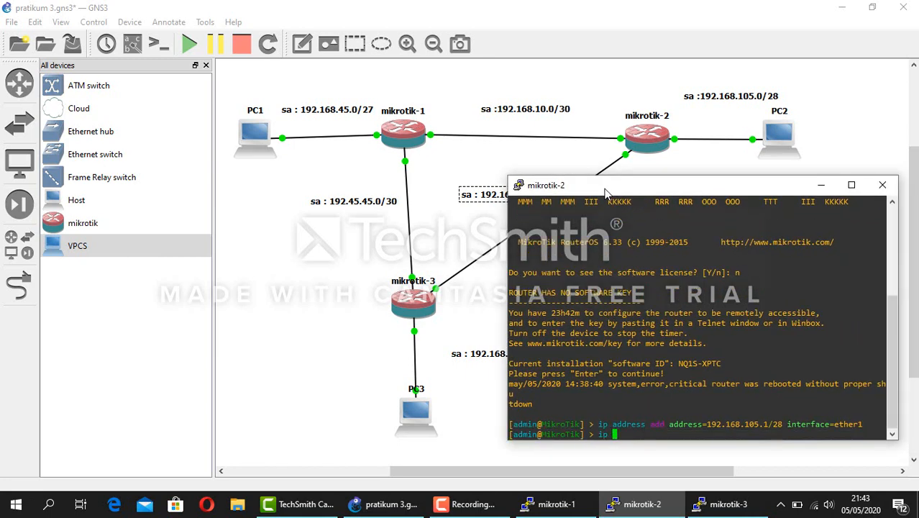
pyautogui.write('address add address=')
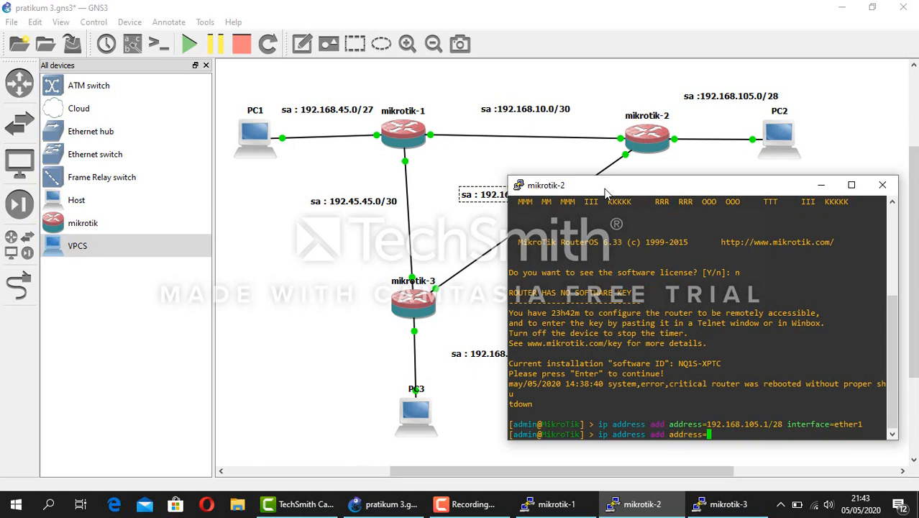
pyautogui.write('192')
pyautogui.write('.1')
pyautogui.write('68')
pyautogui.write('.')
pyautogui.press('BackSpace')
pyautogui.press('BackSpace')
pyautogui.press('BackSpace')
pyautogui.press('BackSpace')
pyautogui.moveTo(634, 191); pyautogui.dragTo(680, 201)
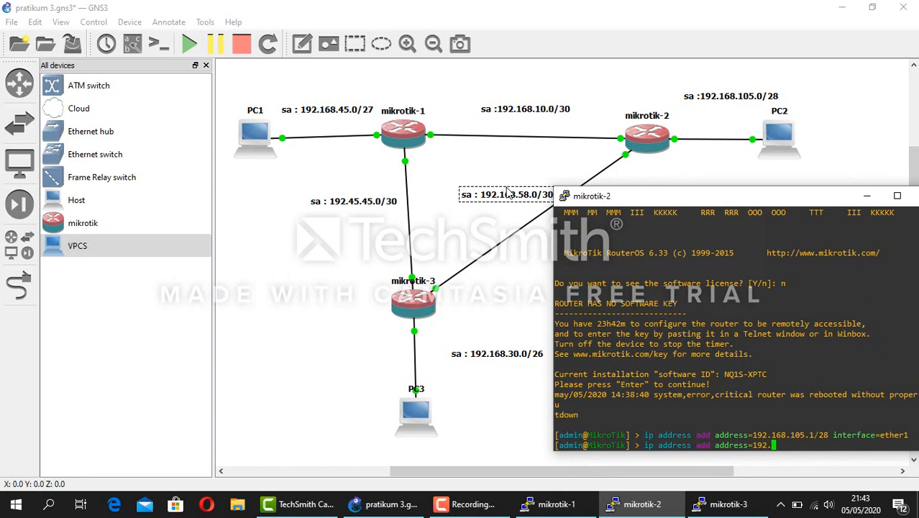
pyautogui.write('1')
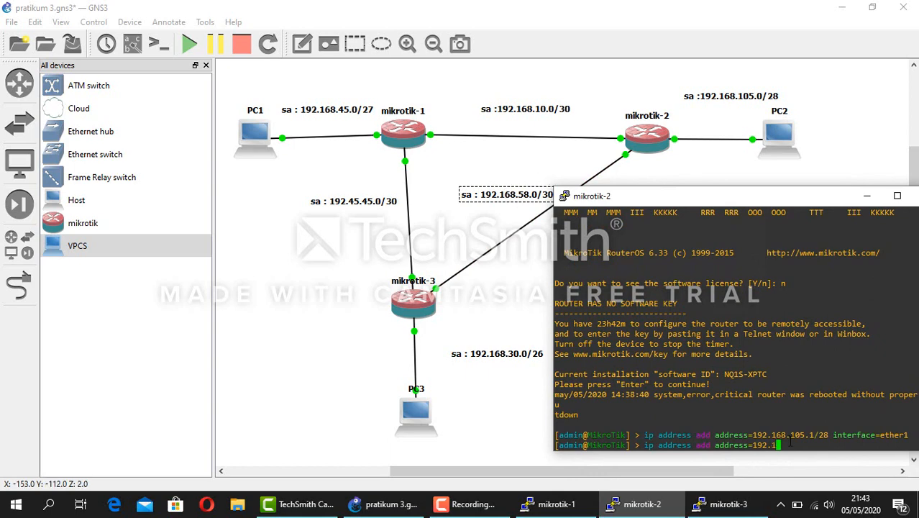
pyautogui.write('68.58.')
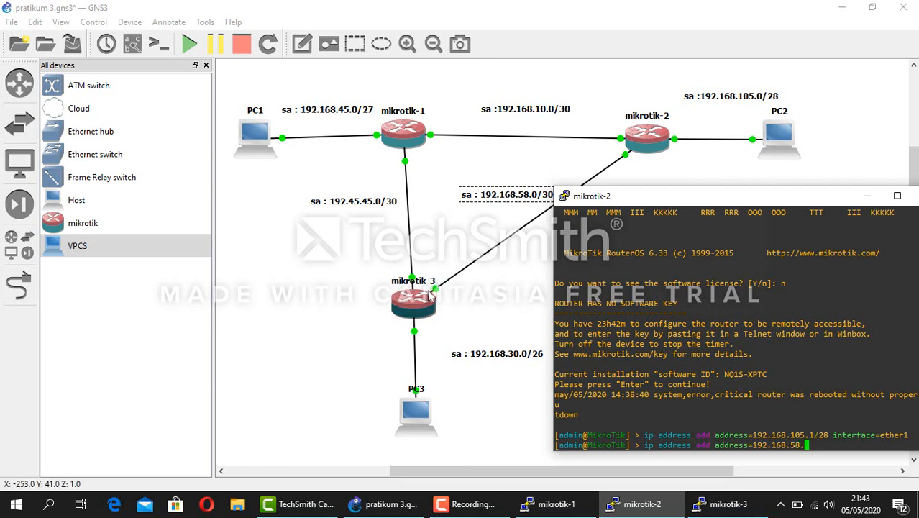
pyautogui.write('2')
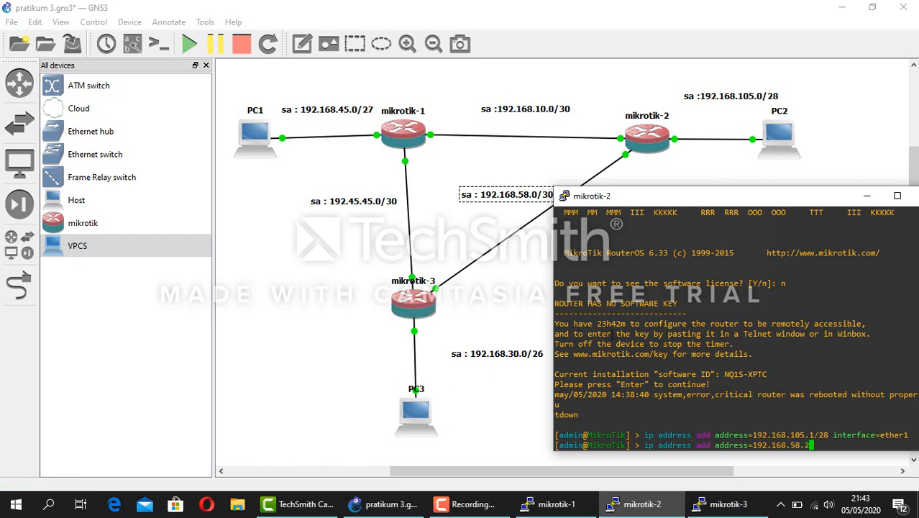
pyautogui.write('/30 interface=ether2')
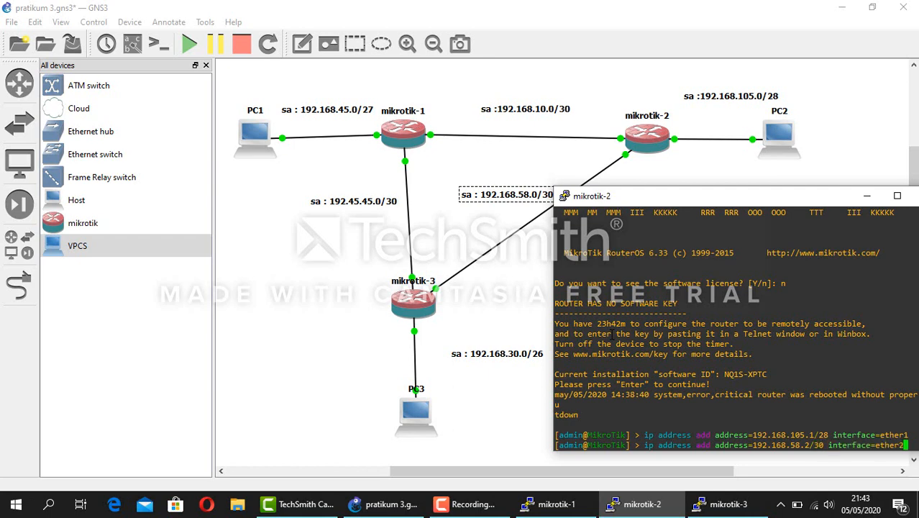
pyautogui.press('Return')
# Add address 192.168.10.2/30 on interface ether3 of mikrotik-2
pyautogui.write('ip')
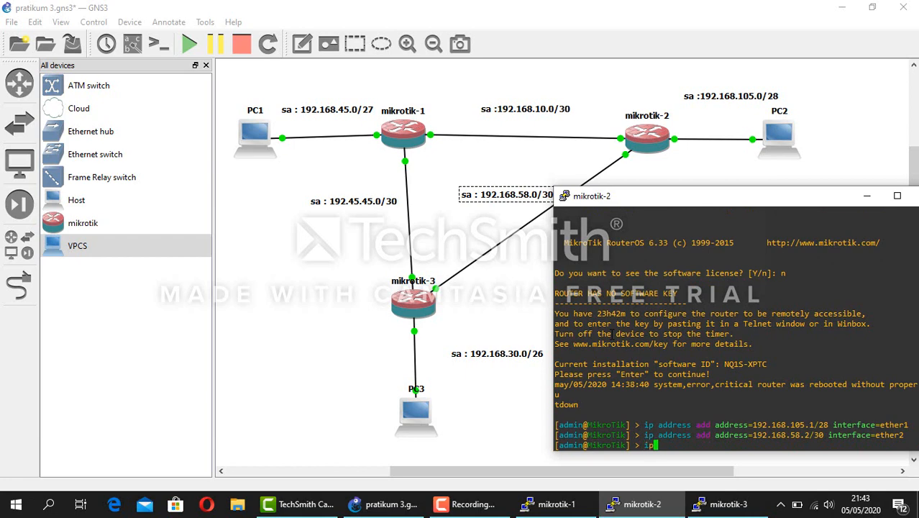
pyautogui.write(' address add address=192.')
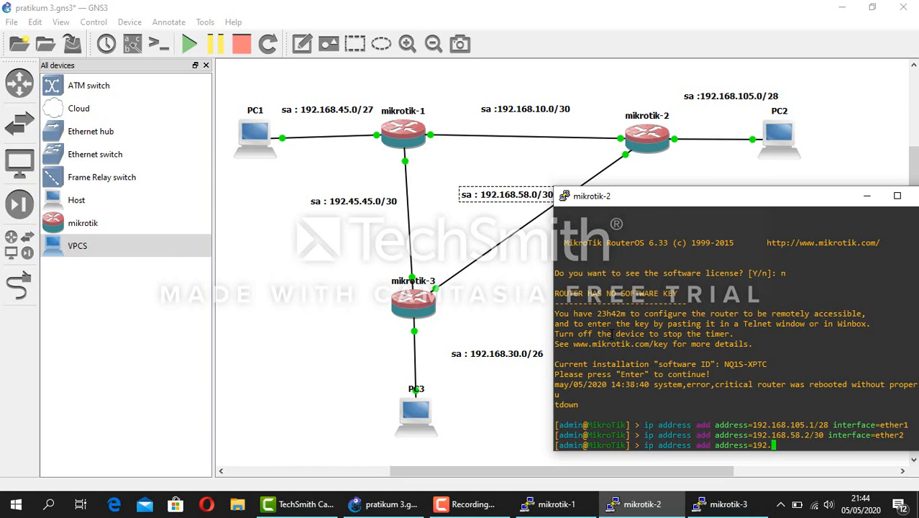
pyautogui.click(617, 139)
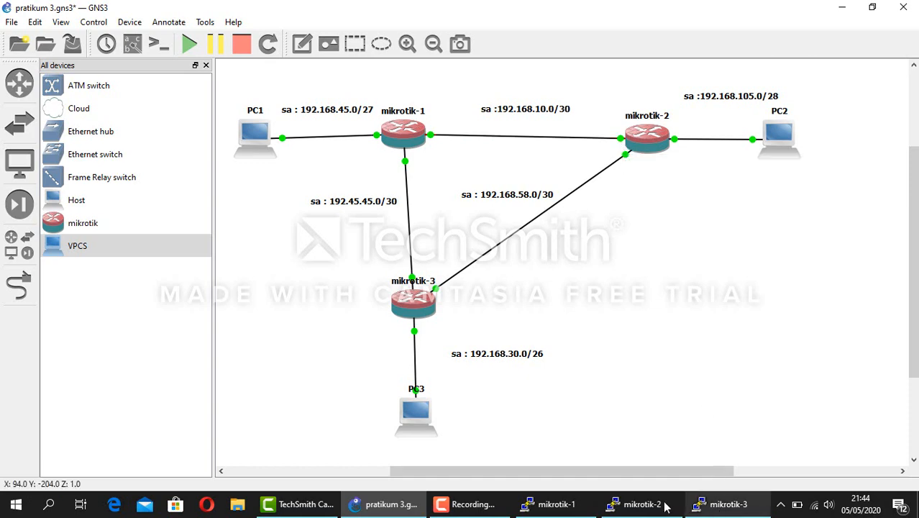
pyautogui.click(640, 504)
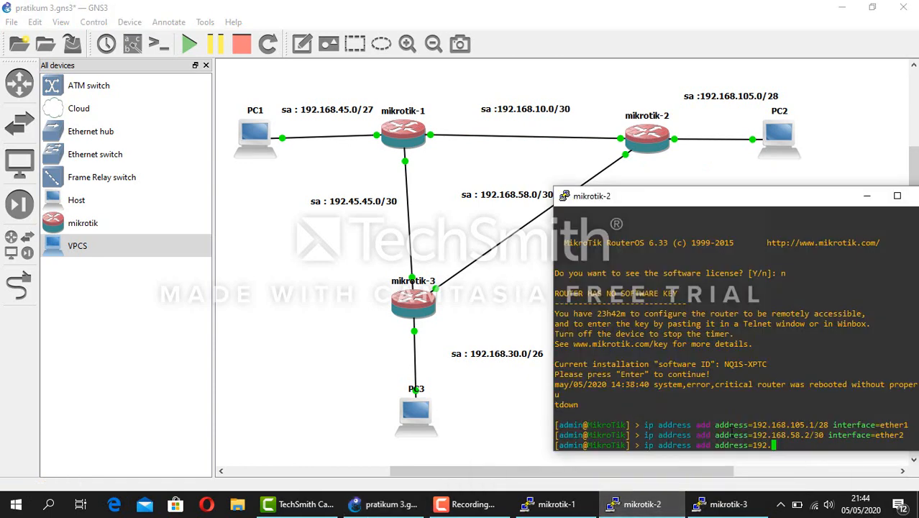
pyautogui.write('168.10.2/30 in')
pyautogui.press('Tab')
pyautogui.write('3')
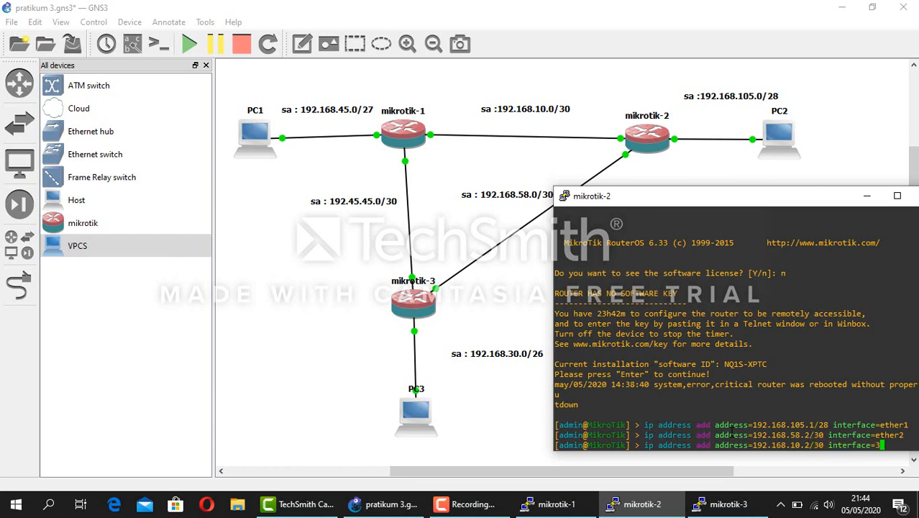
pyautogui.press('BackSpace')
pyautogui.write('ether3')
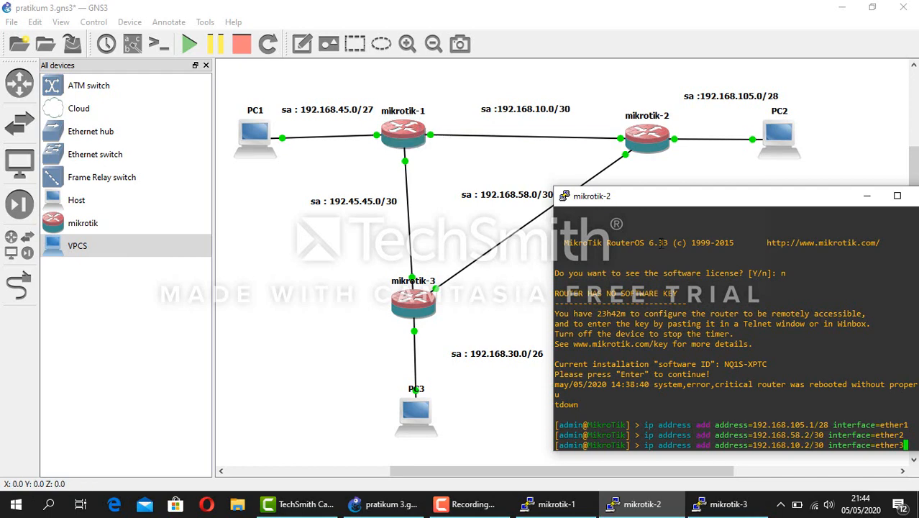
pyautogui.press('Return')
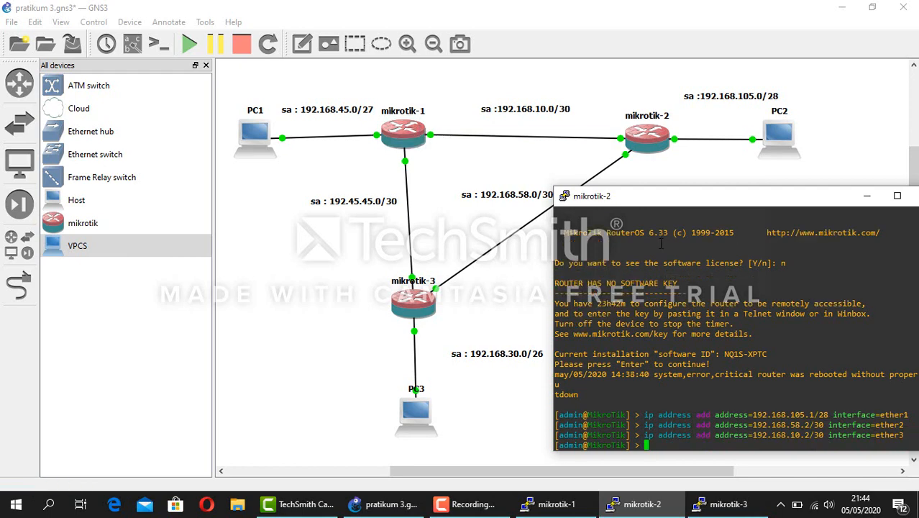
# Print mikrotik-2's address list and hide its console
pyautogui.write('ip address a')
pyautogui.write('rint')
pyautogui.press('Return')
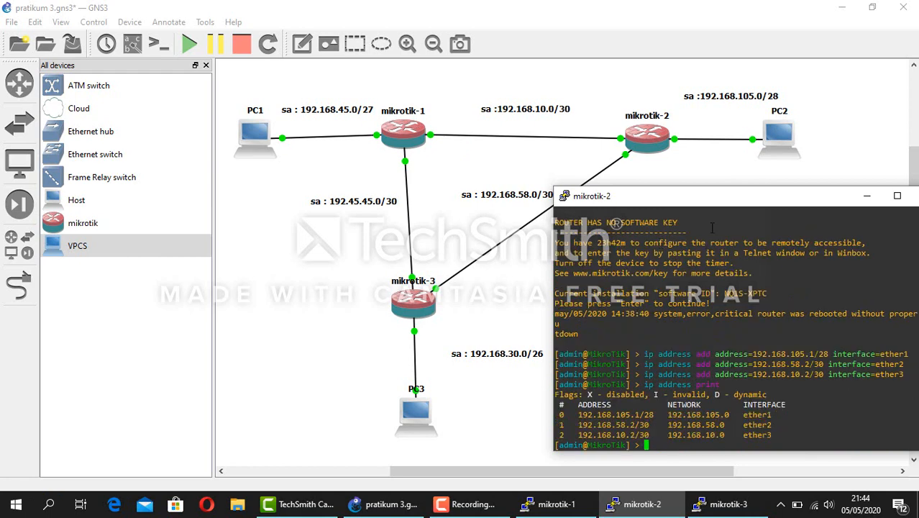
pyautogui.click(867, 201)
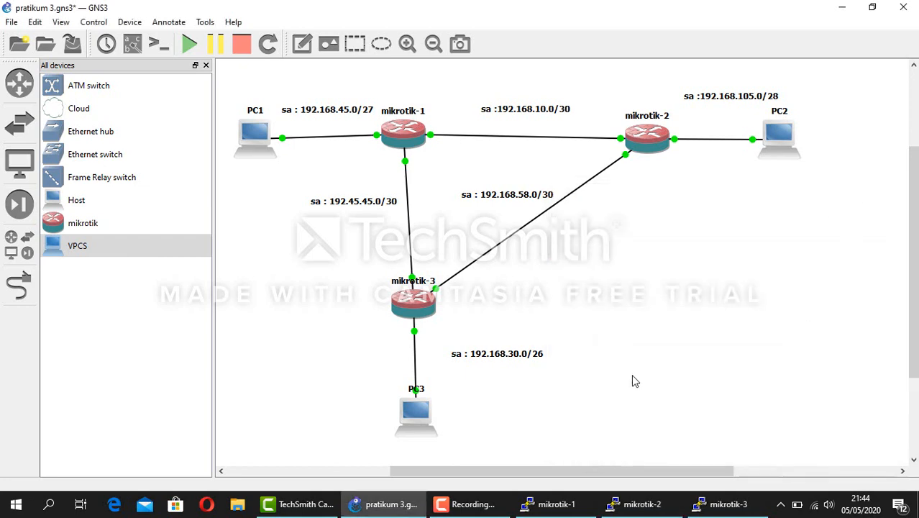
# Bring up the mikrotik-1 console and log in as admin after a mistyped first attempt
pyautogui.click(560, 505)
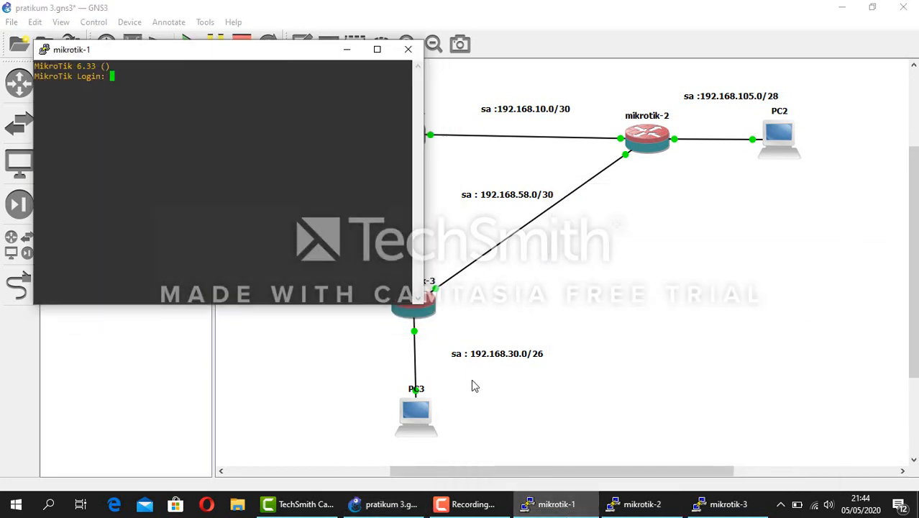
pyautogui.moveTo(279, 56); pyautogui.dragTo(757, 195)
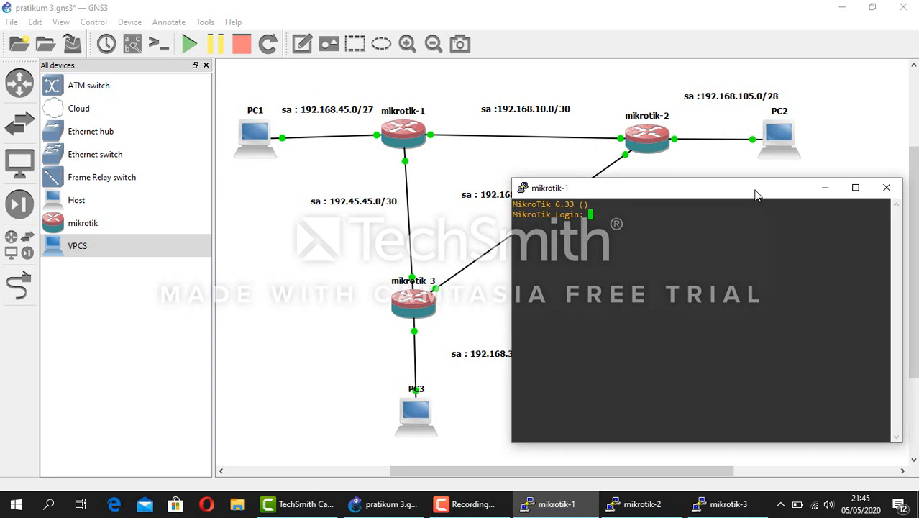
pyautogui.write('ad      admo')
pyautogui.press('Return')
pyautogui.press('Return')
pyautogui.write('admin')
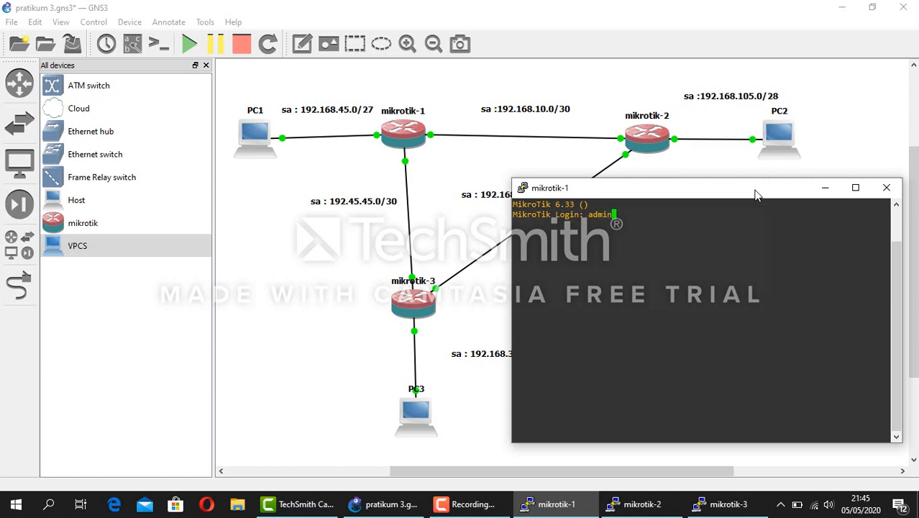
pyautogui.press('Return')
pyautogui.press('Return')
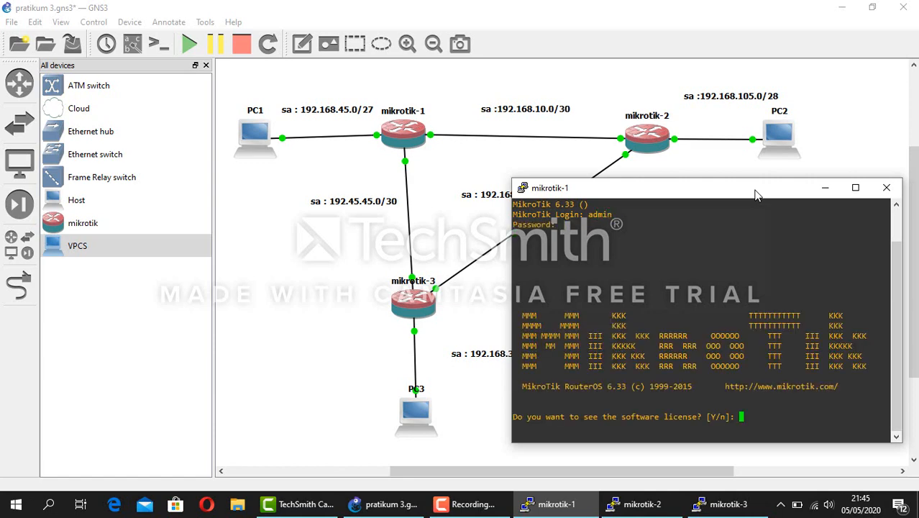
pyautogui.write('n')
pyautogui.press('Return')
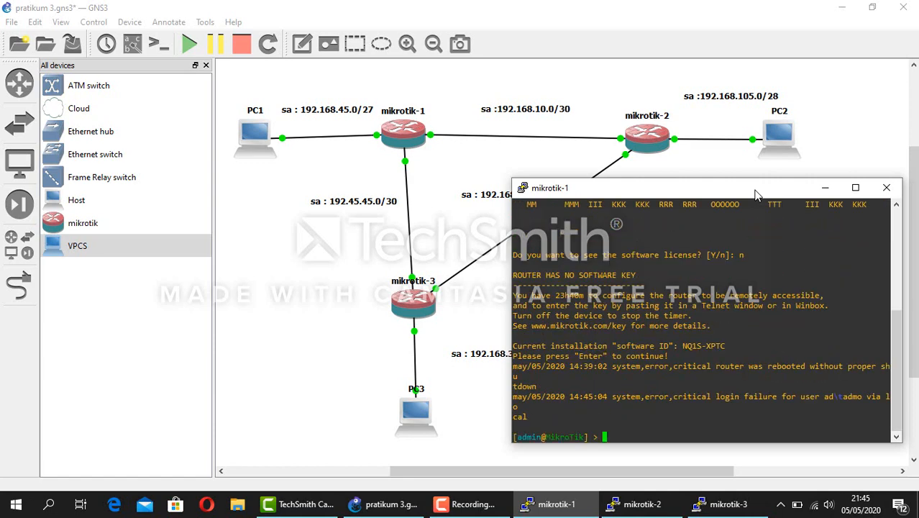
# Add 192.168.45.1/27 on ether1 and 192.45.45.1/30 on ether2 of mikrotik-1
pyautogui.write('ip address add address=')
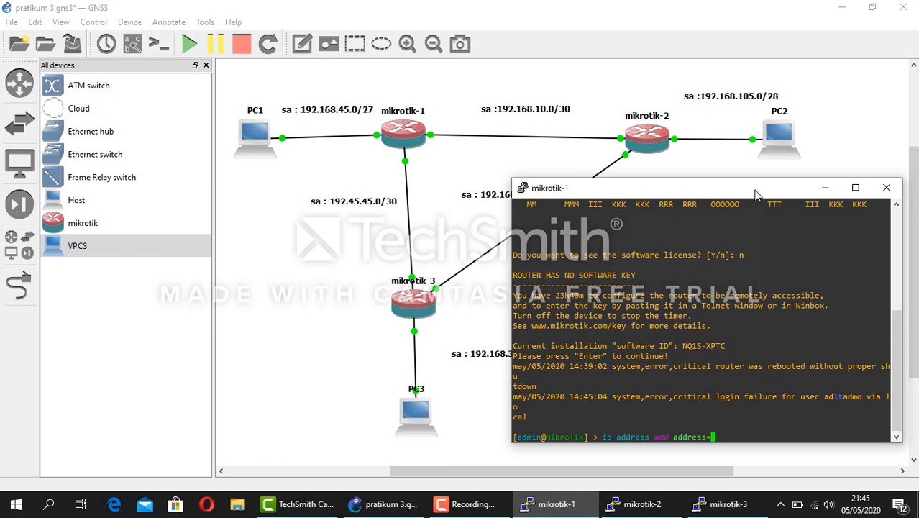
pyautogui.write('192.168.45.1/27 interface=et')
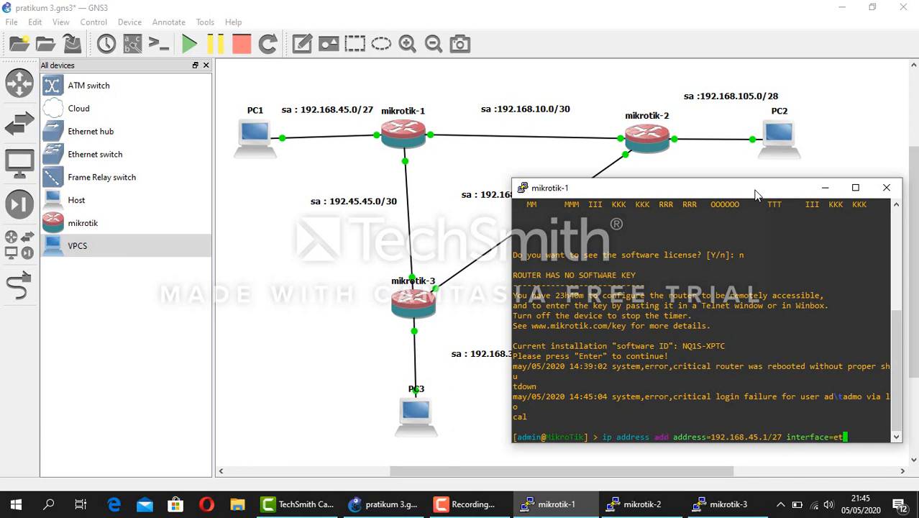
pyautogui.write('her1')
pyautogui.press('Return')
pyautogui.write('ip address ')
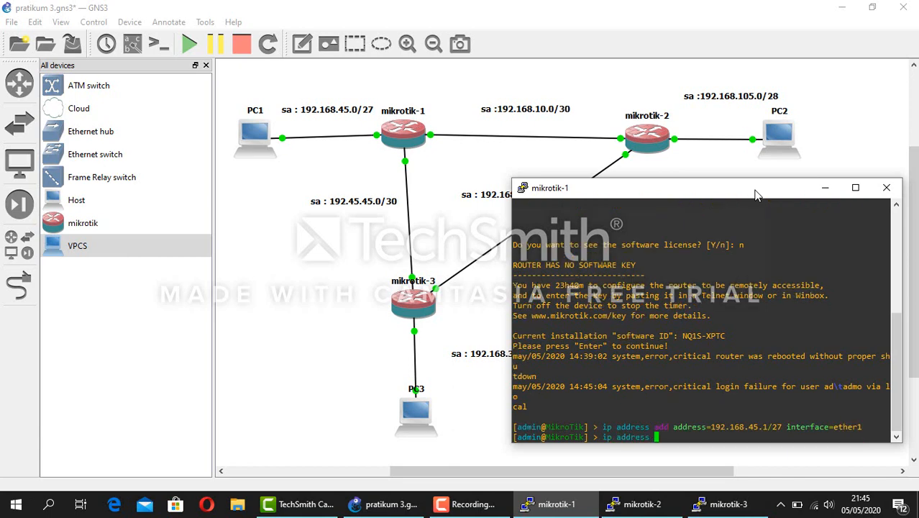
pyautogui.write('add address=192.45.')
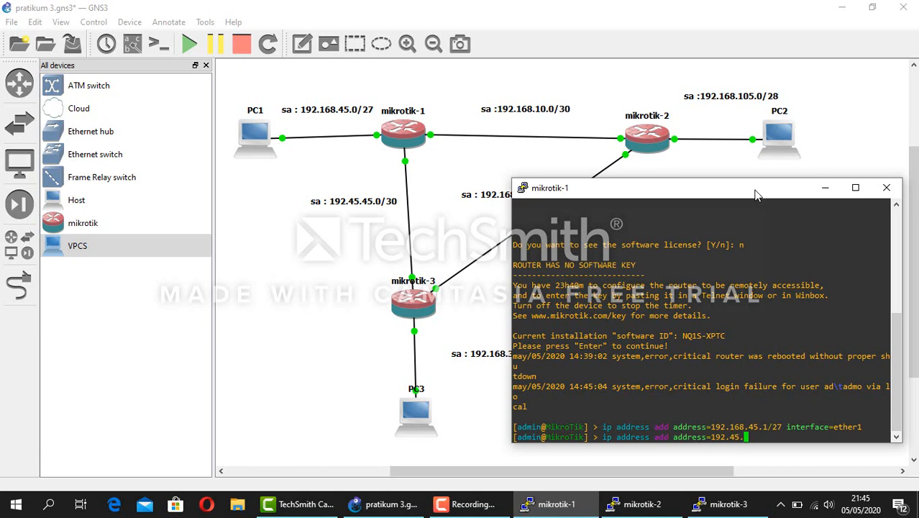
pyautogui.write('45.1/30 interface=ether2')
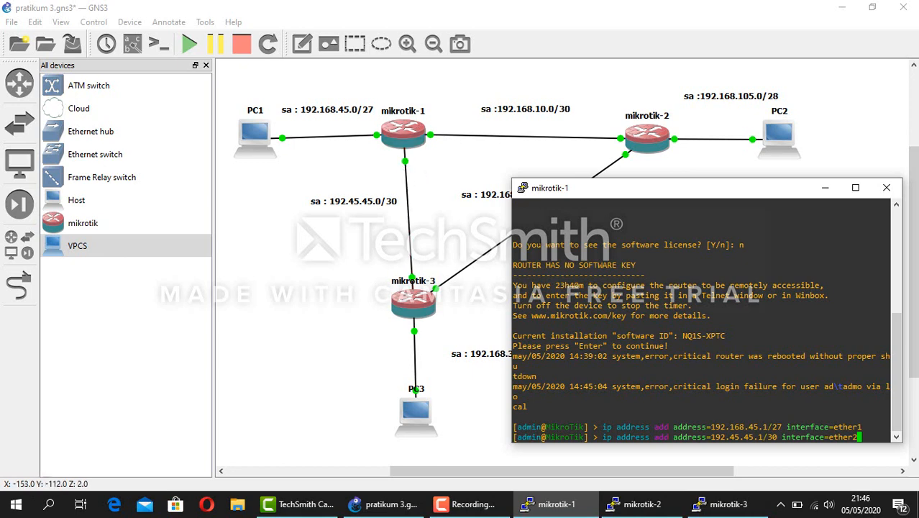
pyautogui.press('Return')
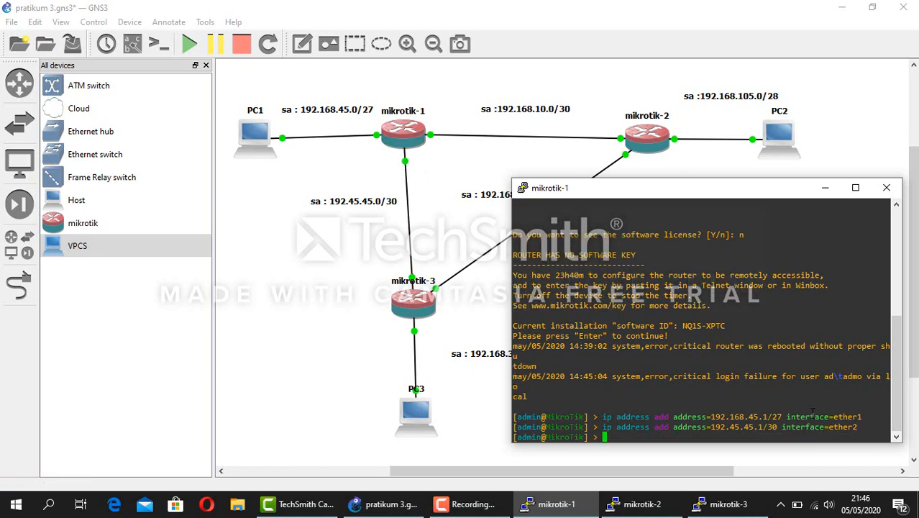
# Add 192.168.10.1/30 on ether3, print mikrotik-1's addresses, and hide its console
pyautogui.write('ip address add address=192')
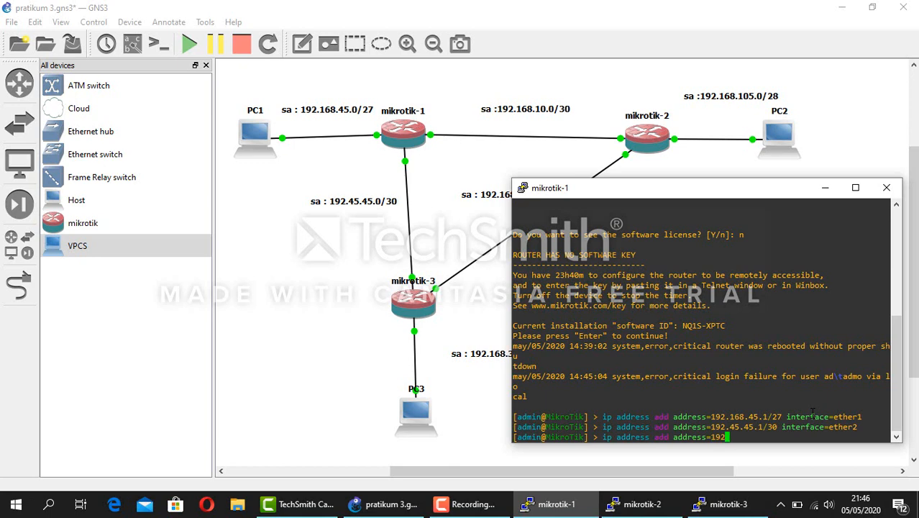
pyautogui.write('.168.10.1/30 interface=')
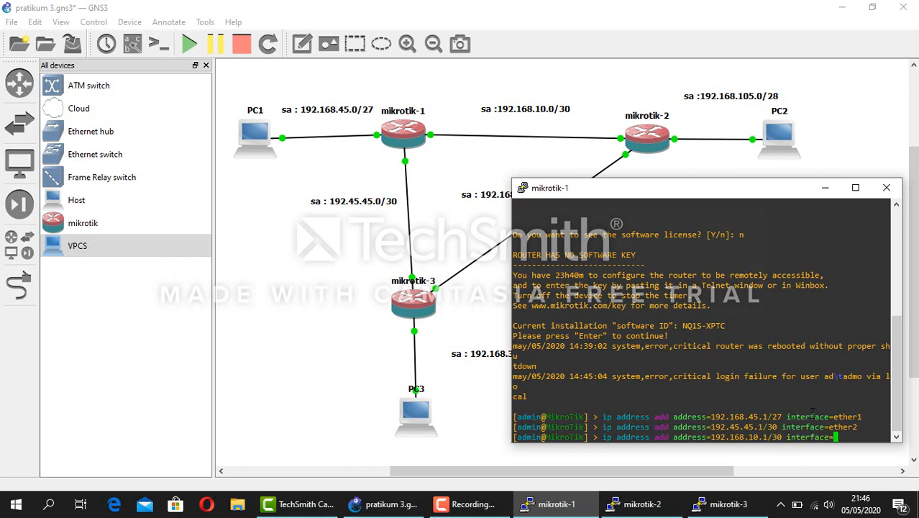
pyautogui.write('ether3')
pyautogui.press('Return')
pyautogui.write('ip ')
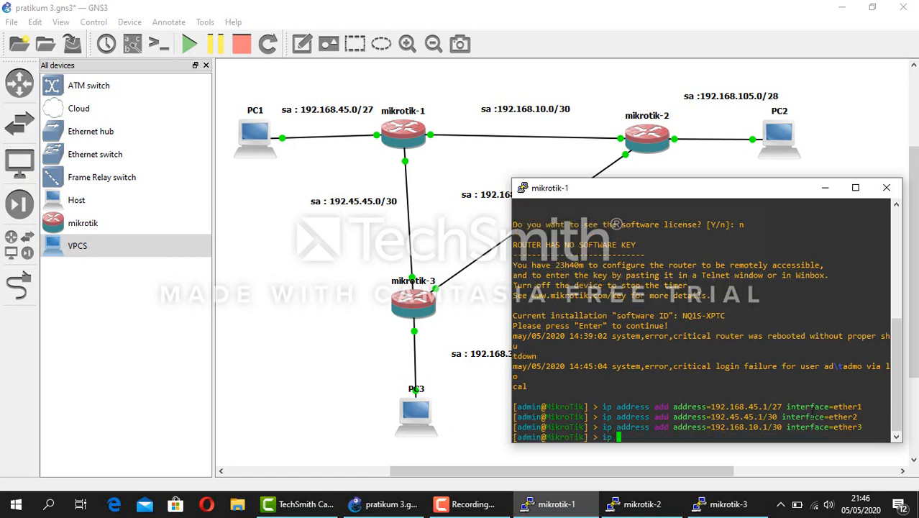
pyautogui.write('address print')
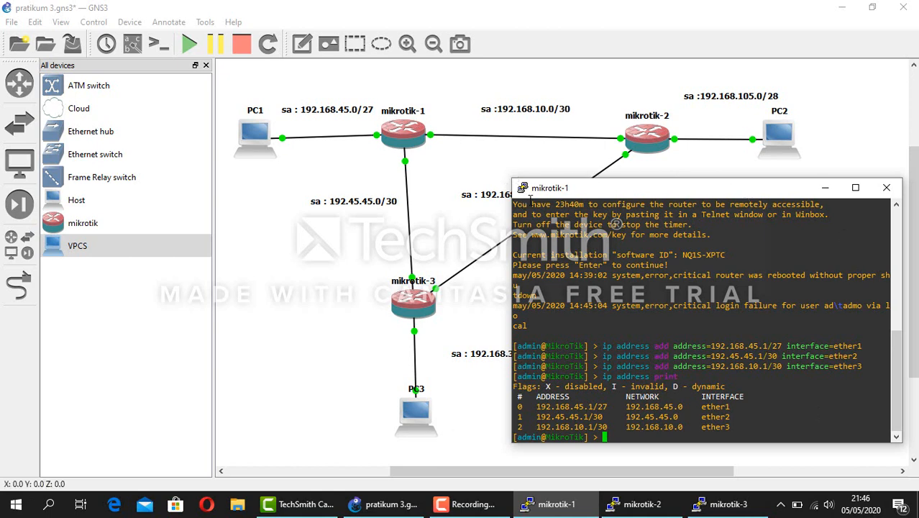
pyautogui.click(826, 188)
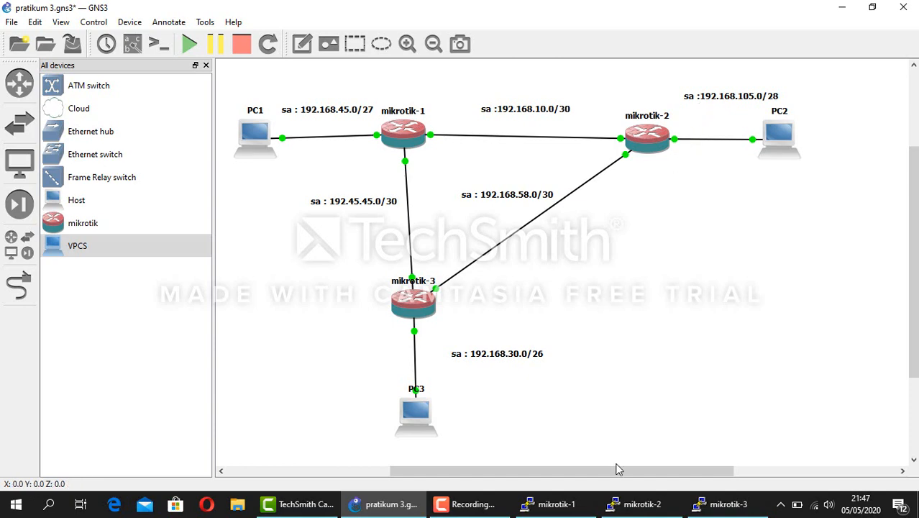
# On mikrotik-1, start a static route to destination 192.168.30.0/26 and list the route parameters
pyautogui.click(584, 505)
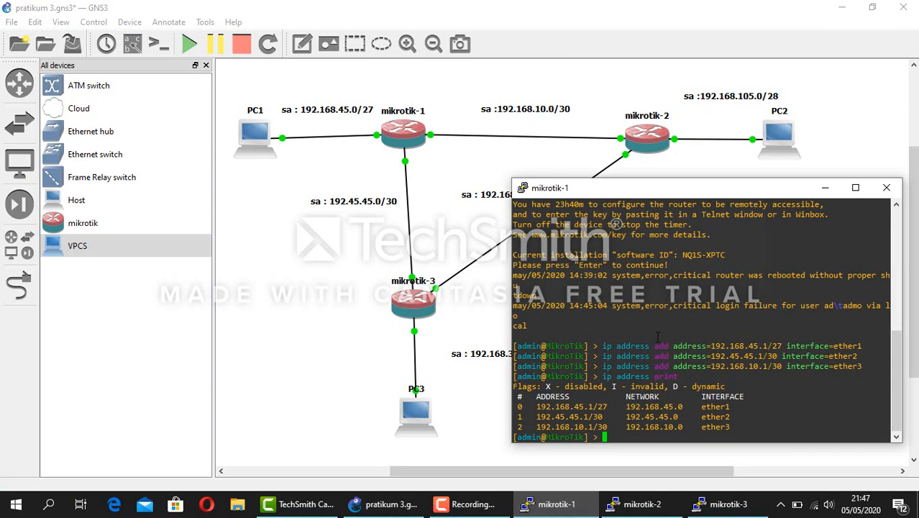
pyautogui.write('ip')
pyautogui.press('Tab')
pyautogui.press('Tab')
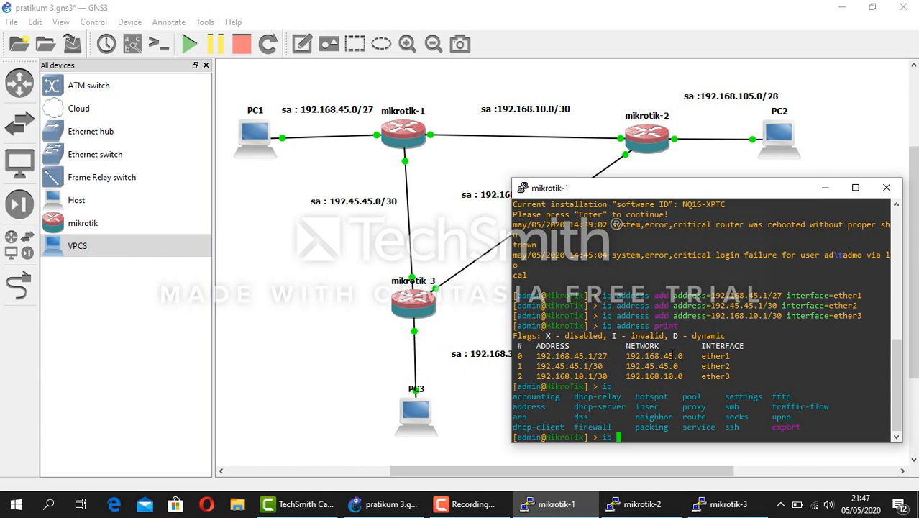
pyautogui.write('route add dst-address=')
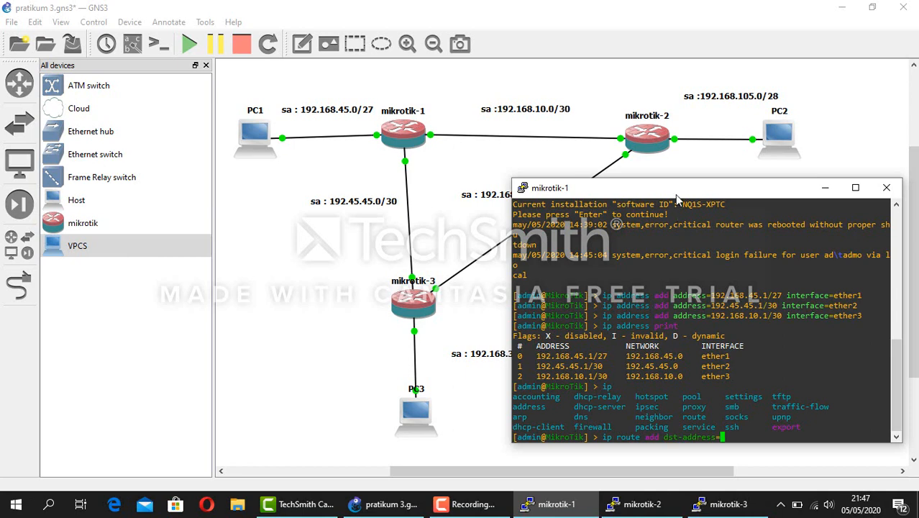
pyautogui.moveTo(735, 195); pyautogui.dragTo(784, 196)
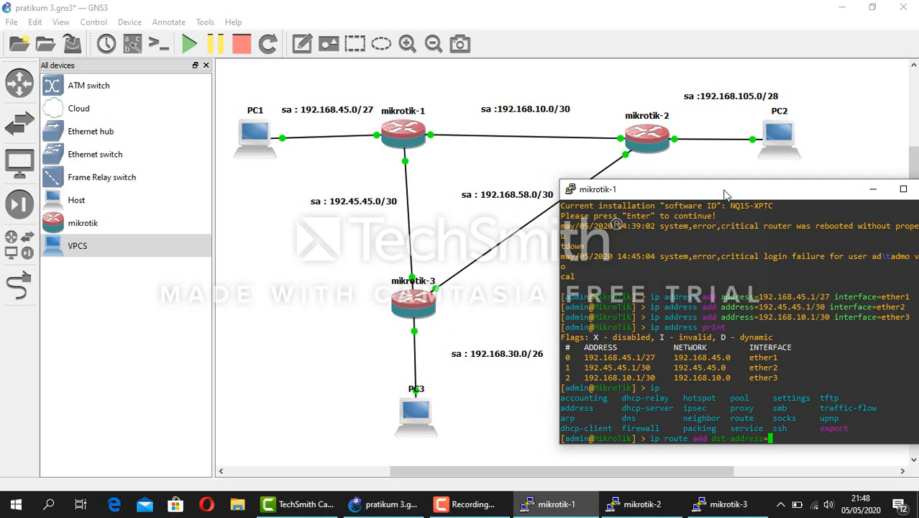
pyautogui.moveTo(725, 193); pyautogui.dragTo(725, 175)
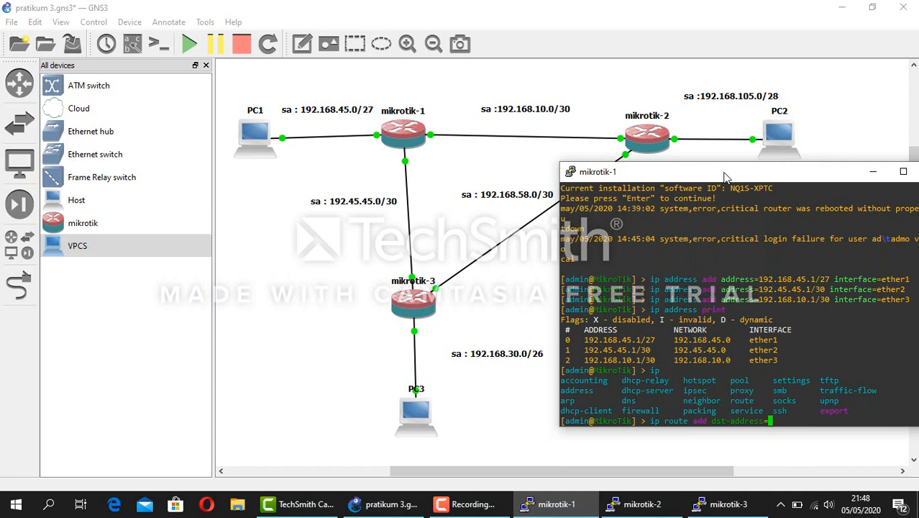
pyautogui.write('192.168.30.0/')
pyautogui.write('26')
pyautogui.press('Tab')
pyautogui.press('Tab')
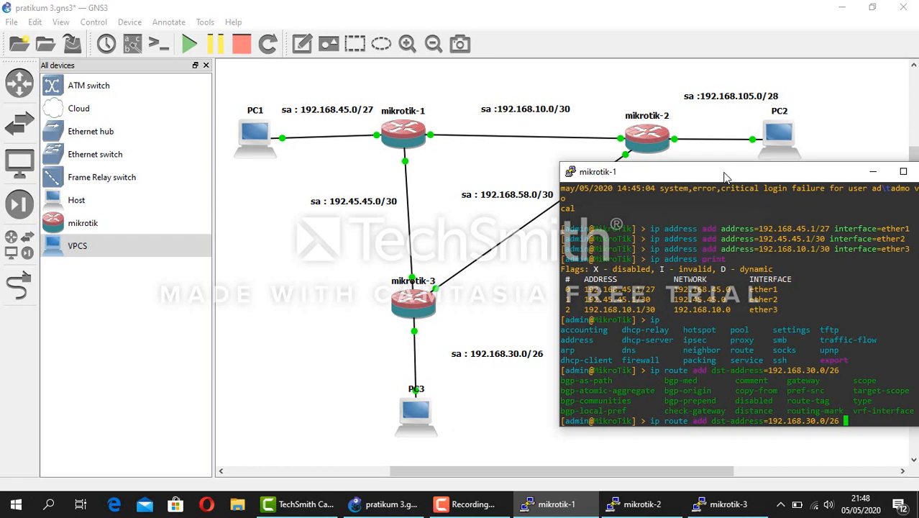
# Give the 192.168.30.0/26 route gateway 192.45.45.2 and submit it
pyautogui.write('ga')
pyautogui.press('Tab')
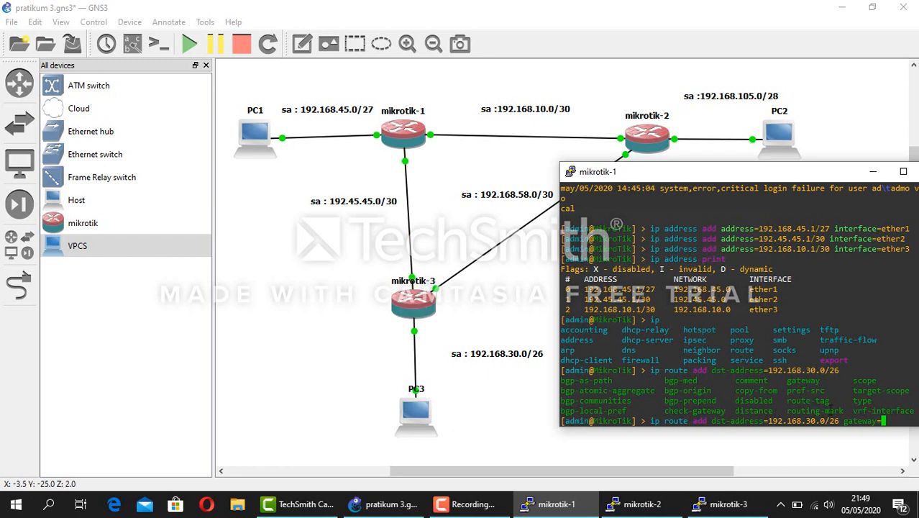
pyautogui.write('192')
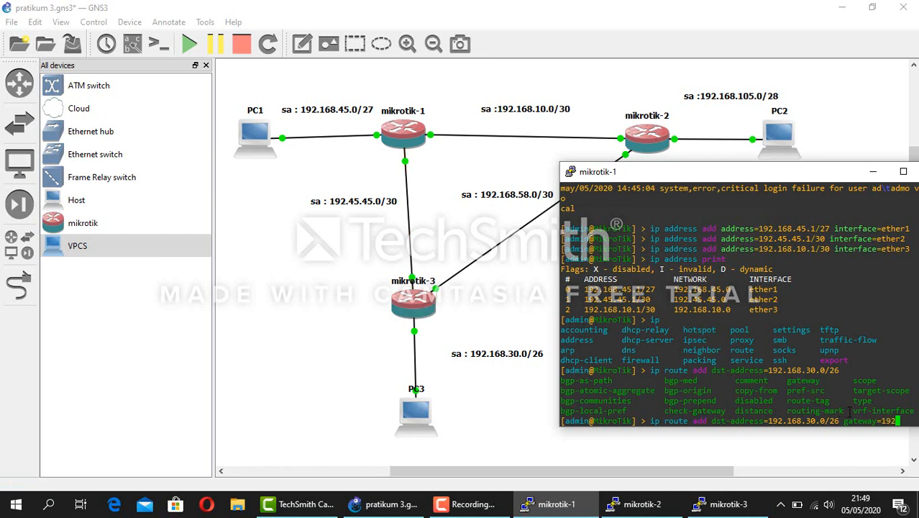
pyautogui.write('.45.4')
pyautogui.press('Return')
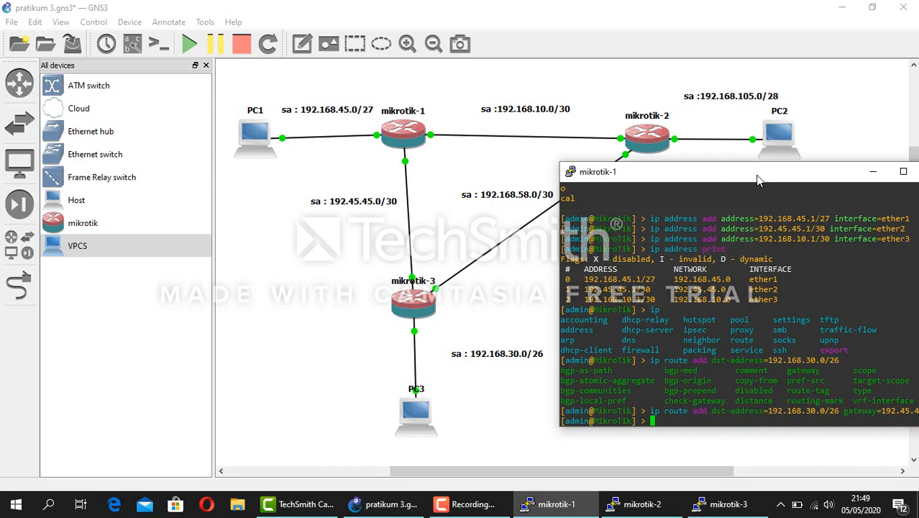
# Add a mikrotik-1 static route to 192.168.58.0/30 via gateway 192.45.45.2
pyautogui.moveTo(757, 181); pyautogui.dragTo(712, 176)
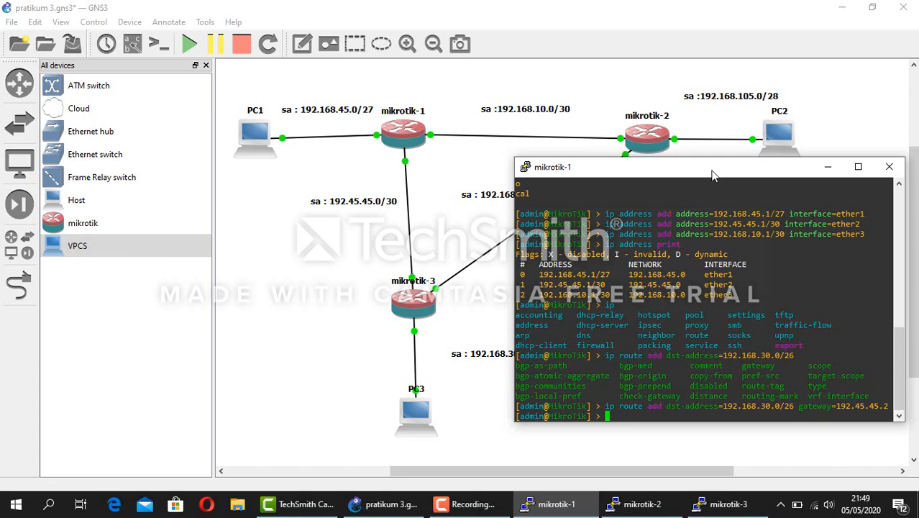
pyautogui.moveTo(723, 175); pyautogui.dragTo(694, 225)
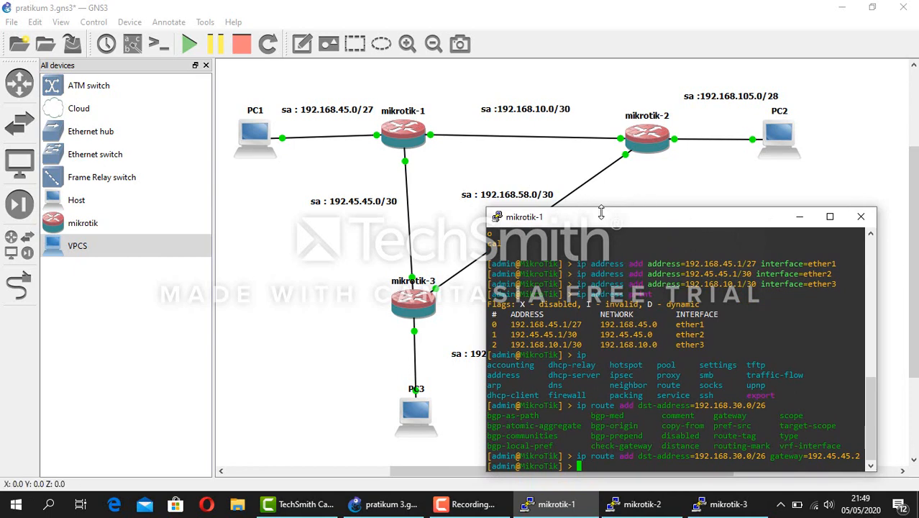
pyautogui.write('ip r')
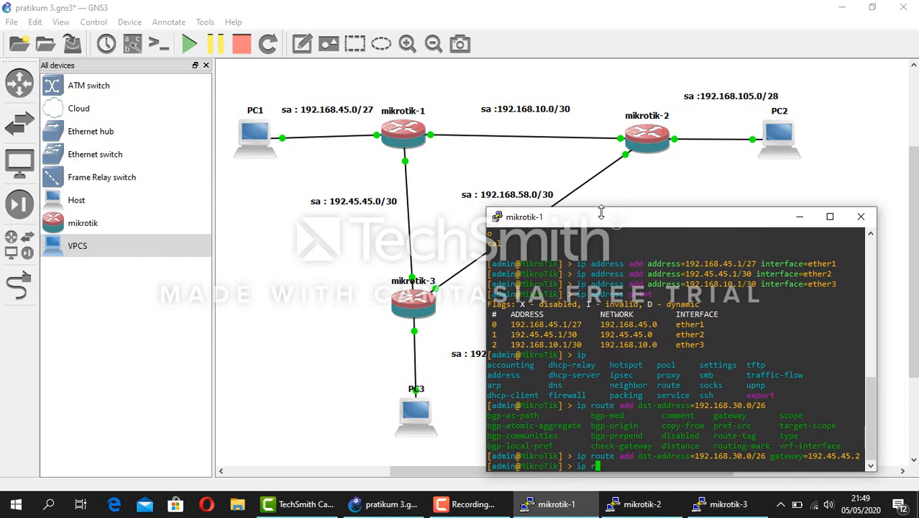
pyautogui.write('oute add dst-address=192.16')
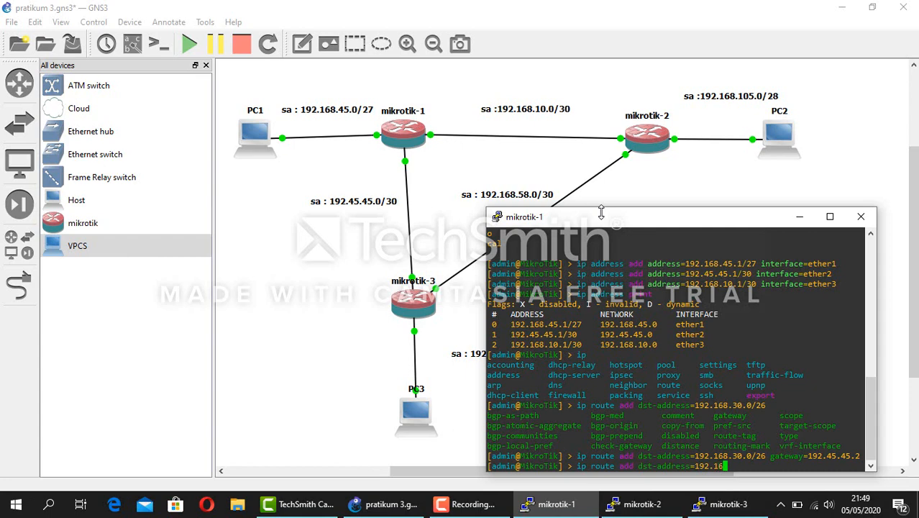
pyautogui.write('8.58.0/30 gateway=')
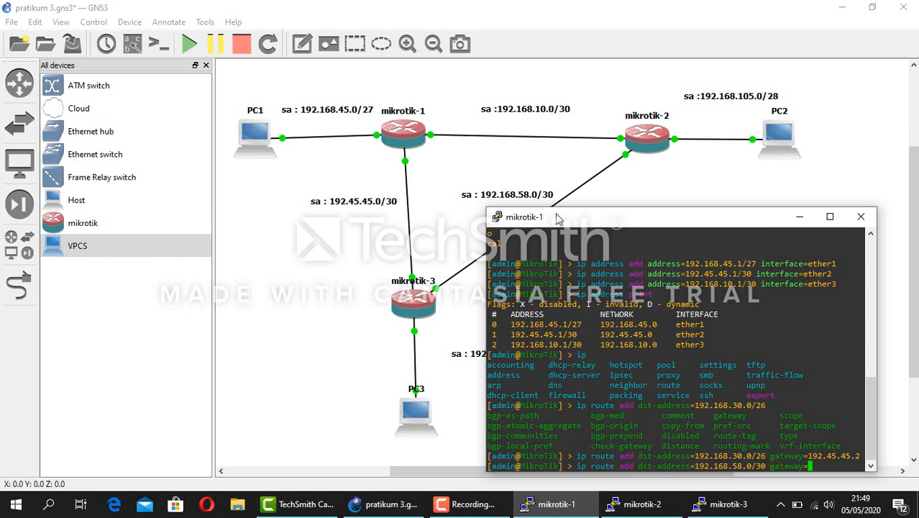
pyautogui.moveTo(560, 218); pyautogui.dragTo(632, 219)
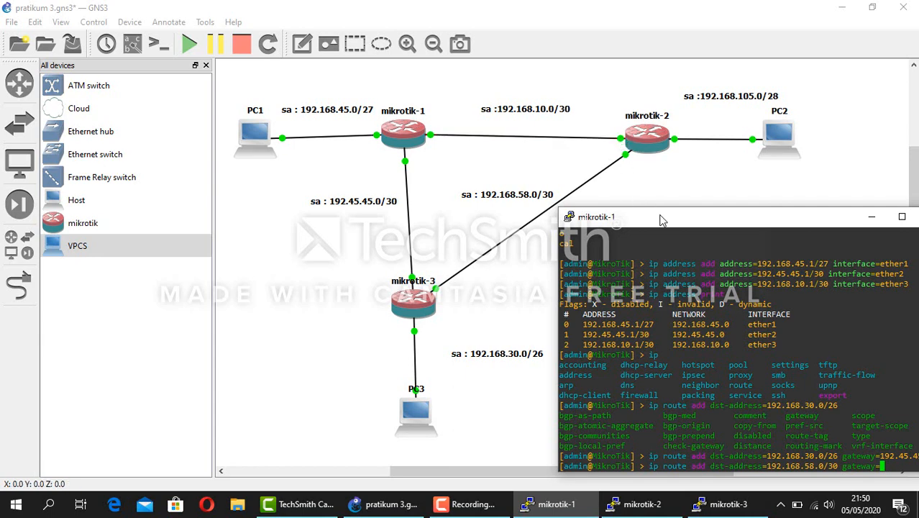
pyautogui.moveTo(661, 218); pyautogui.dragTo(610, 171)
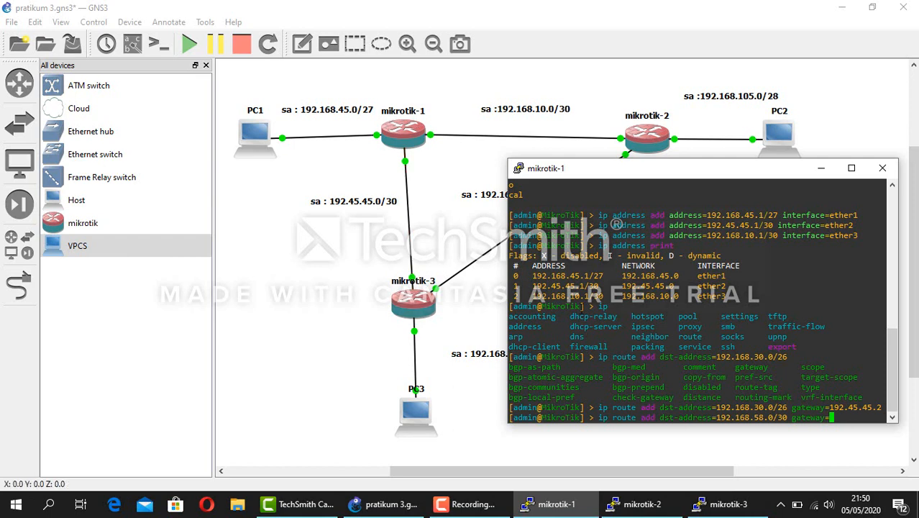
pyautogui.write('192.')
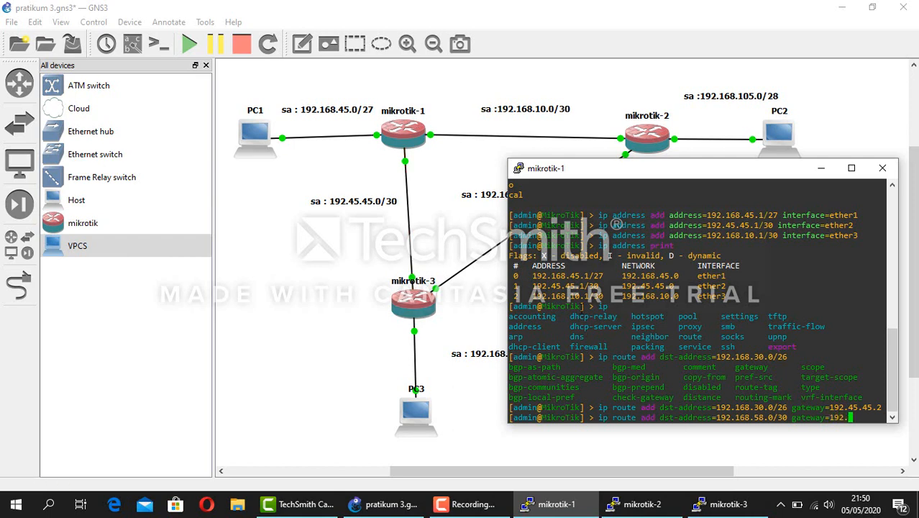
pyautogui.write('45.45.2')
pyautogui.press('Return')
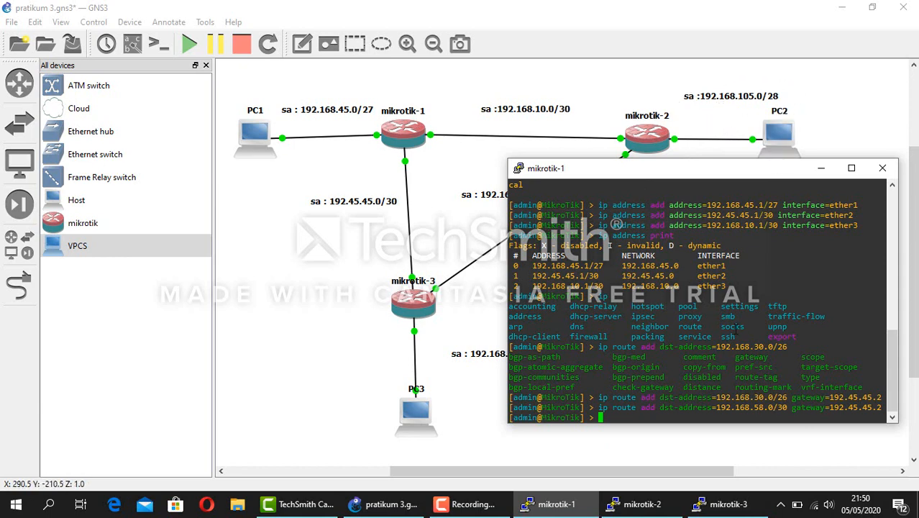
# Add a mikrotik-1 static route to 192.168.105.0/28 via gateway 192.168.10.2
pyautogui.write('ip route ')
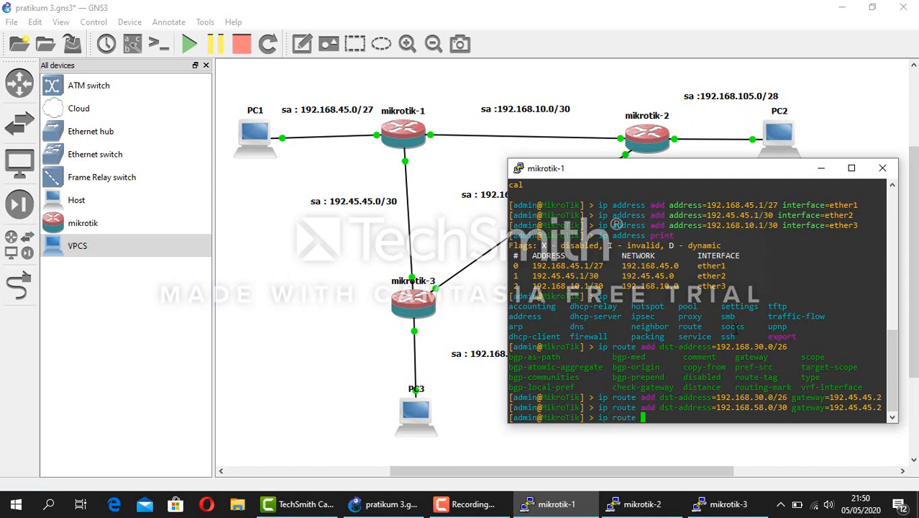
pyautogui.write('add dst-a')
pyautogui.press('BackSpace')
pyautogui.write('dst-address=192.168.105')
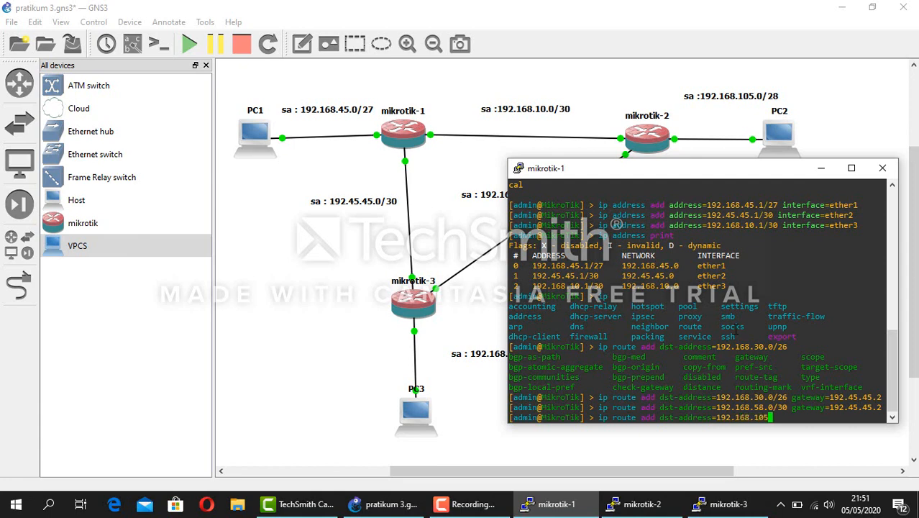
pyautogui.write('.0/28 gat')
pyautogui.press('Tab')
pyautogui.moveTo(685, 172); pyautogui.dragTo(686, 185)
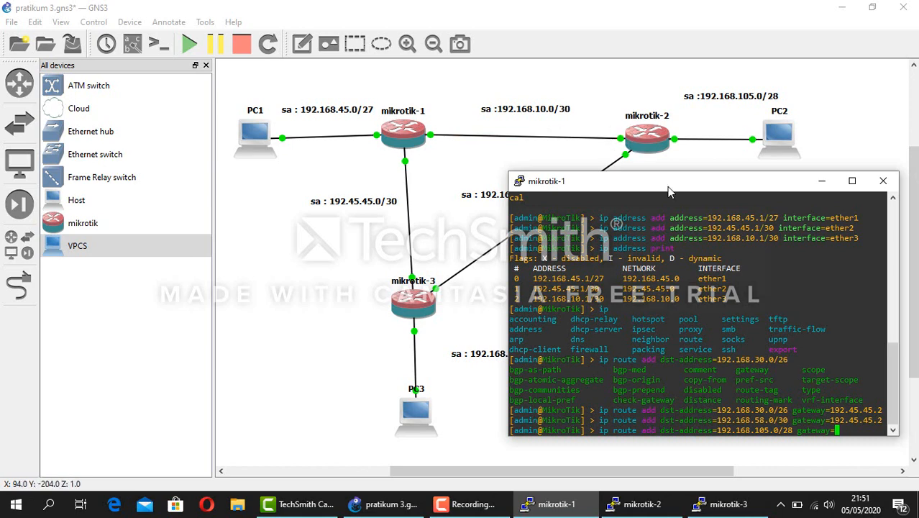
pyautogui.write('192.')
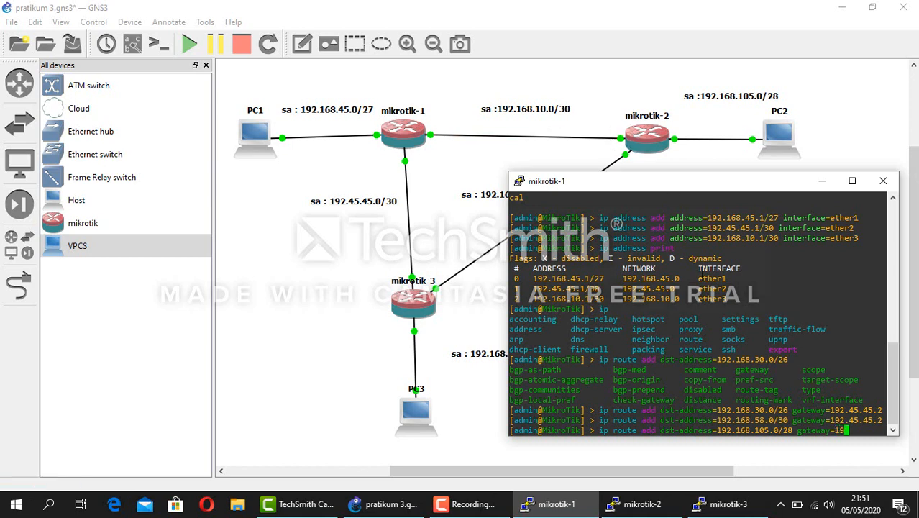
pyautogui.write('16')
pyautogui.write('8.10.2')
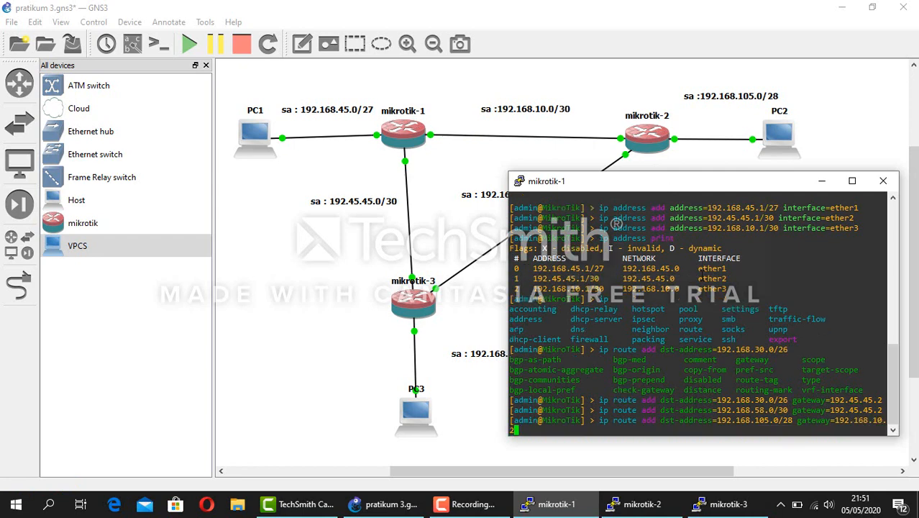
pyautogui.press('Return')
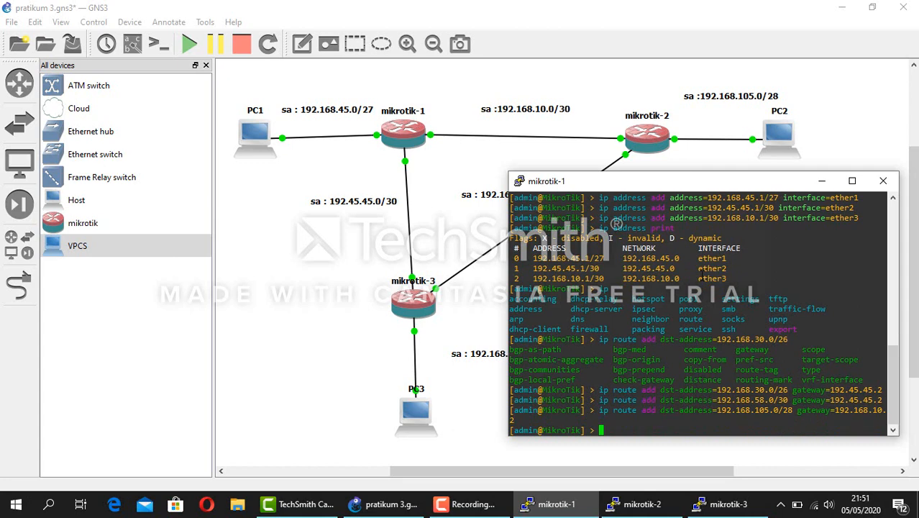
# Print mikrotik-1's routing table with 'ip route print' and hide its console
pyautogui.write('ip route print')
pyautogui.press('Return')
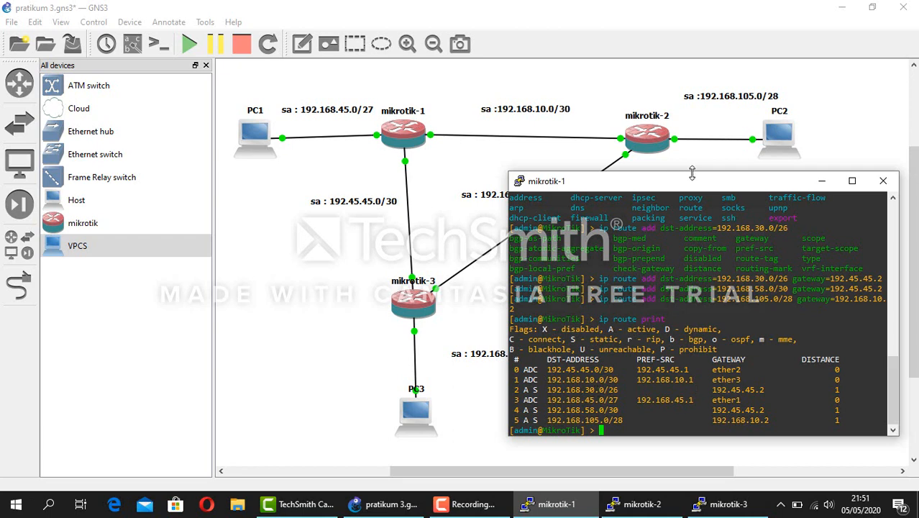
pyautogui.moveTo(702, 181); pyautogui.dragTo(765, 183)
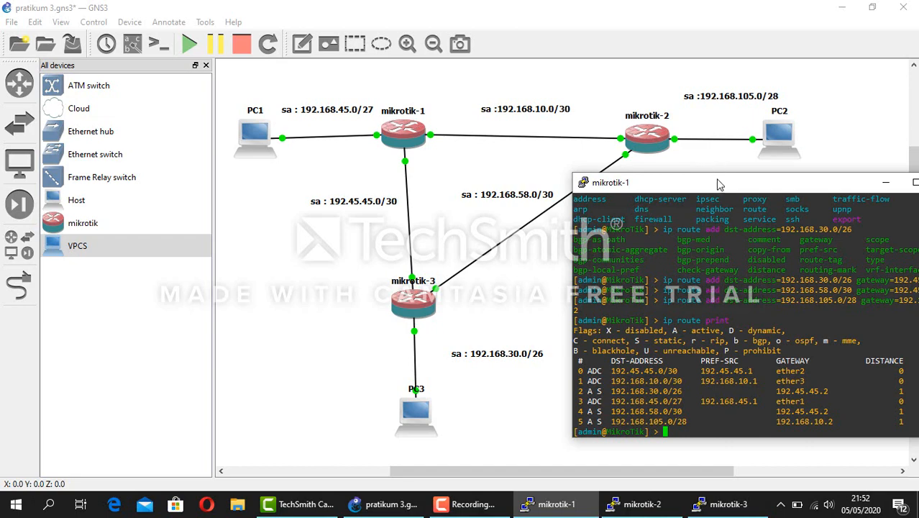
pyautogui.moveTo(713, 186); pyautogui.dragTo(655, 182)
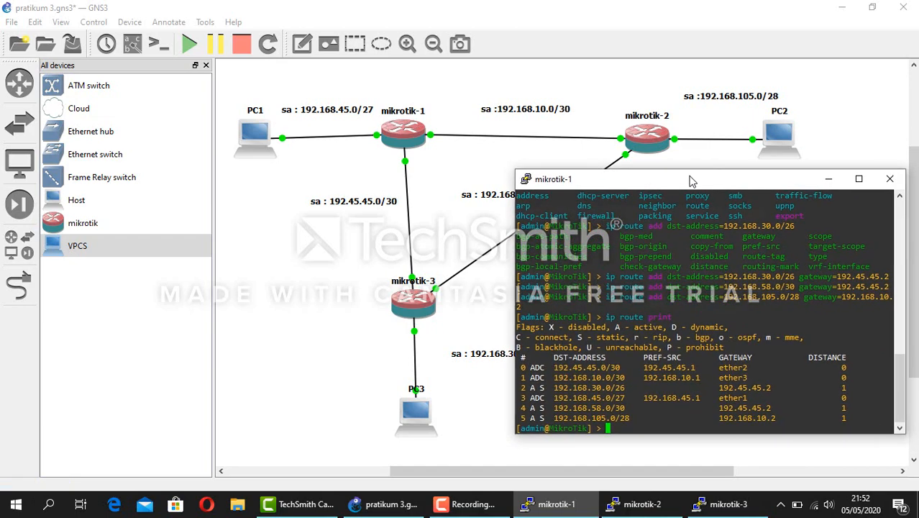
pyautogui.click(831, 179)
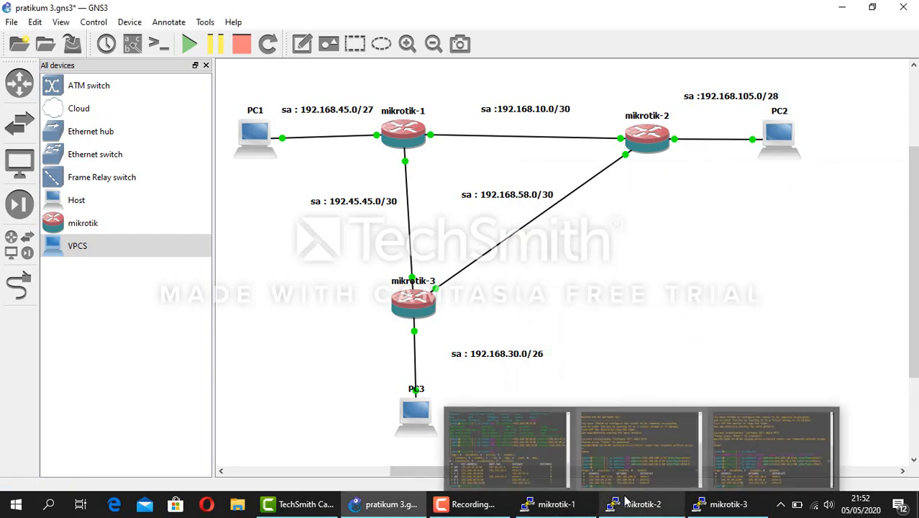
# On mikrotik-2, add a static route to 192.168.30.0/26 via gateway 192.168.58.1
pyautogui.click(625, 502)
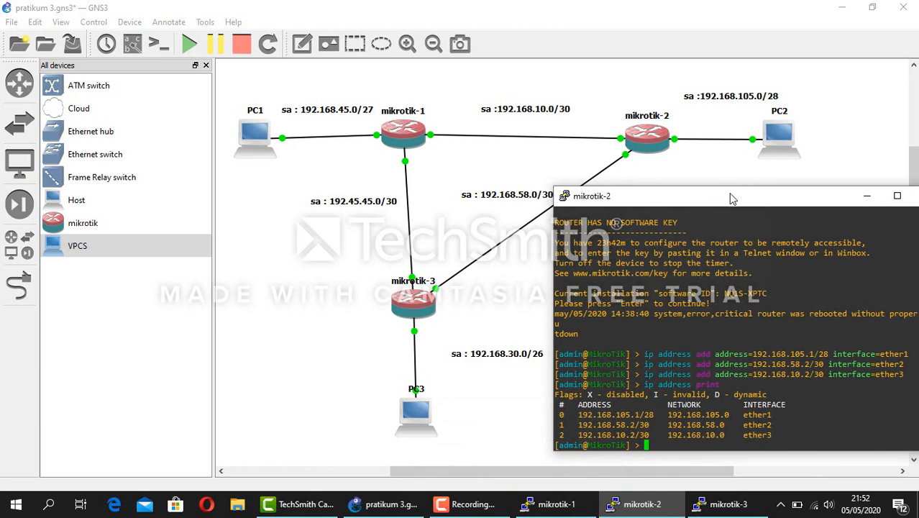
pyautogui.click(866, 195)
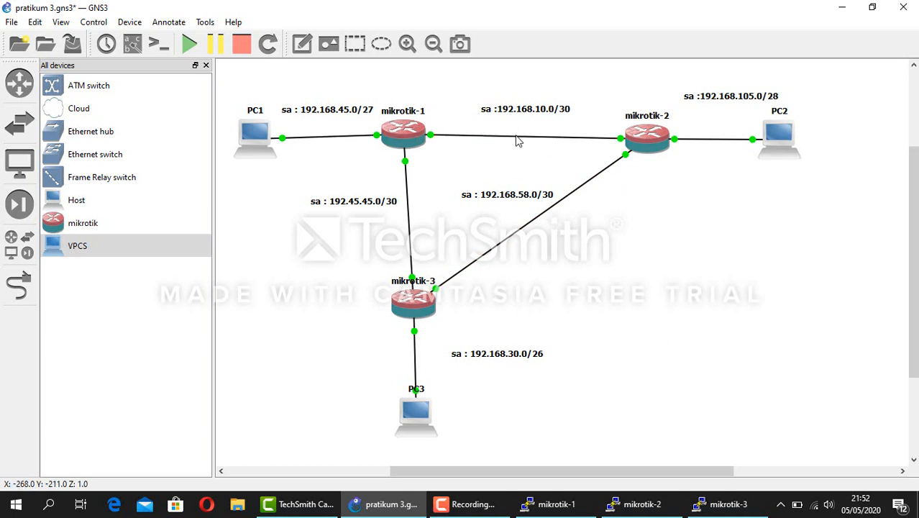
pyautogui.click(662, 504)
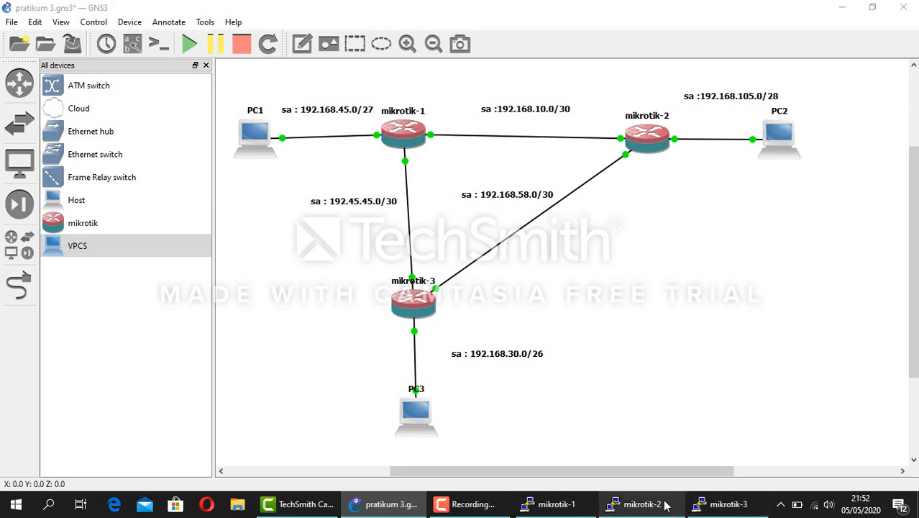
pyautogui.write('ip route ')
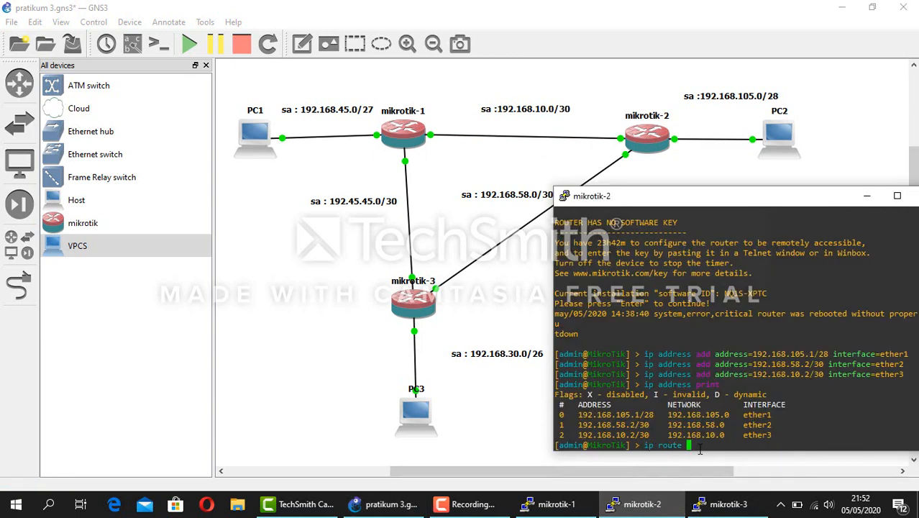
pyautogui.write('add dst-address=19')
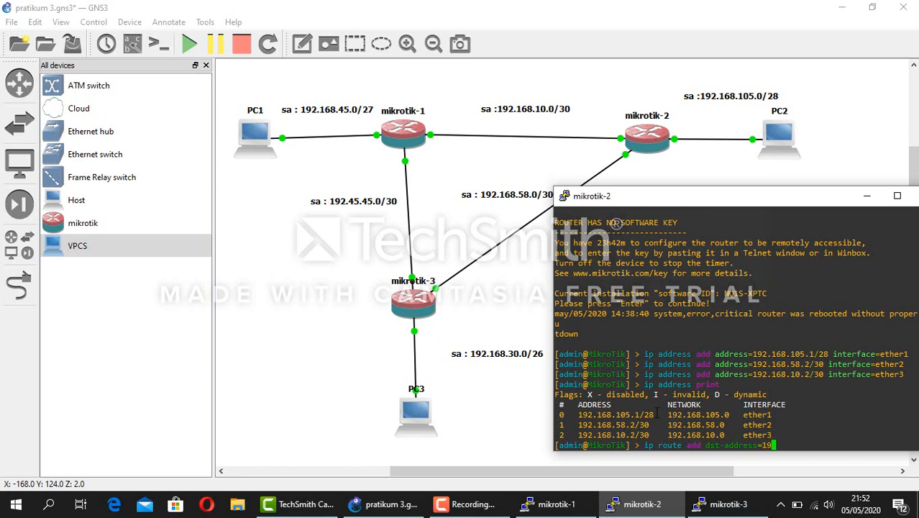
pyautogui.write('2.168')
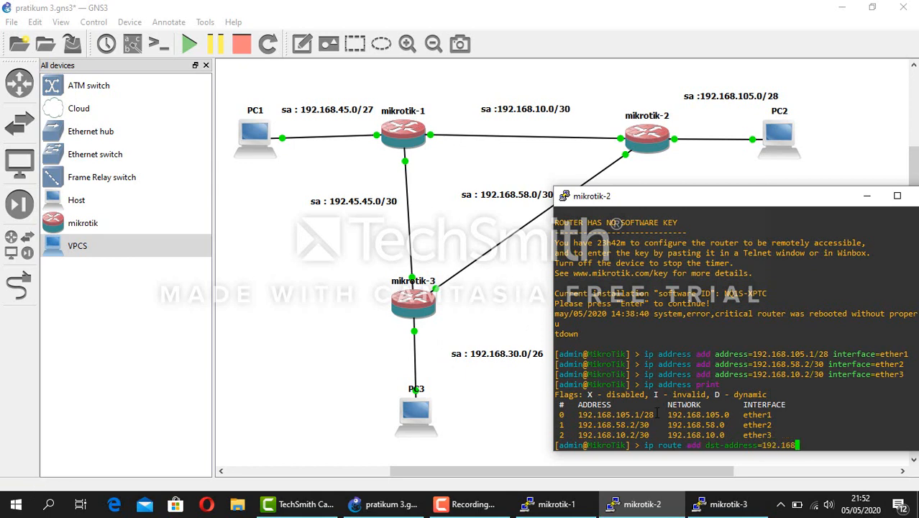
pyautogui.write('.30.0/26 gateway=')
pyautogui.moveTo(666, 197); pyautogui.dragTo(686, 197)
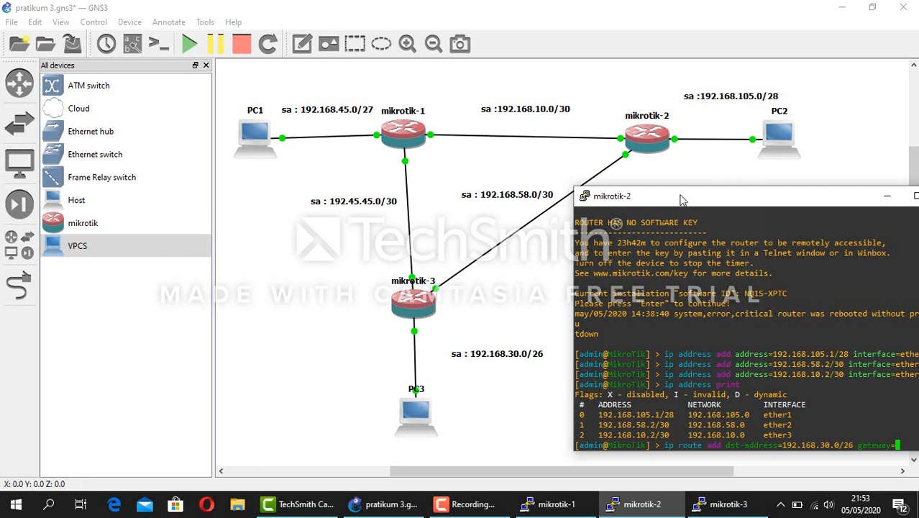
pyautogui.moveTo(682, 200); pyautogui.dragTo(654, 185)
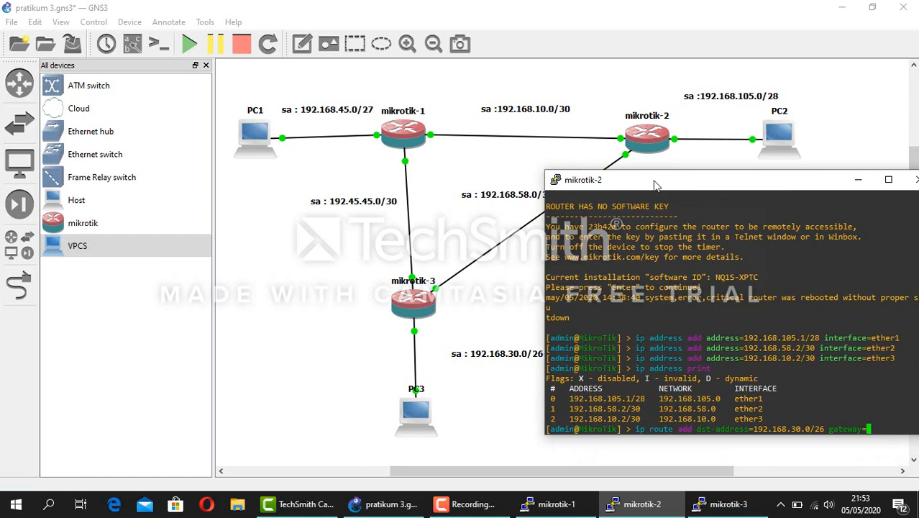
pyautogui.write('192.168.58.')
pyautogui.press('Return')
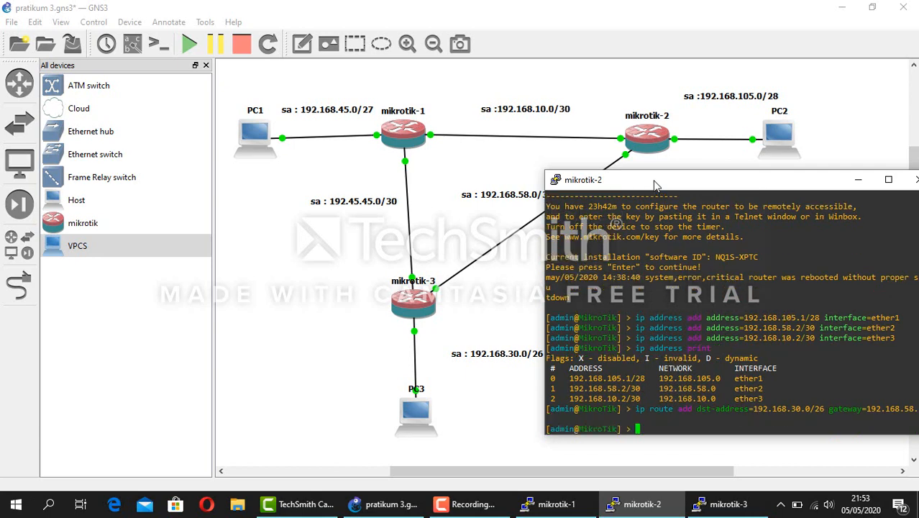
pyautogui.moveTo(670, 190)
pyautogui.mouseDown()
pyautogui.moveTo(639, 188)
pyautogui.moveTo(661, 184)
pyautogui.mouseUp()
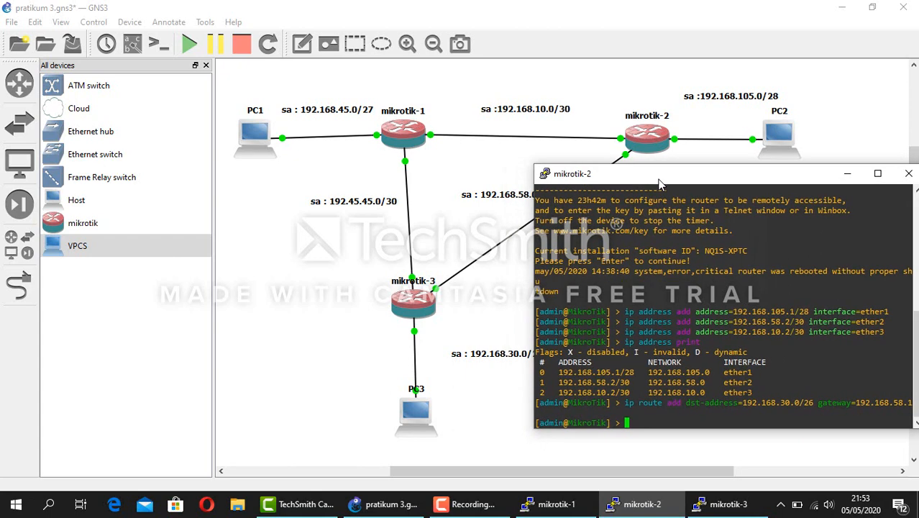
pyautogui.press('Up')
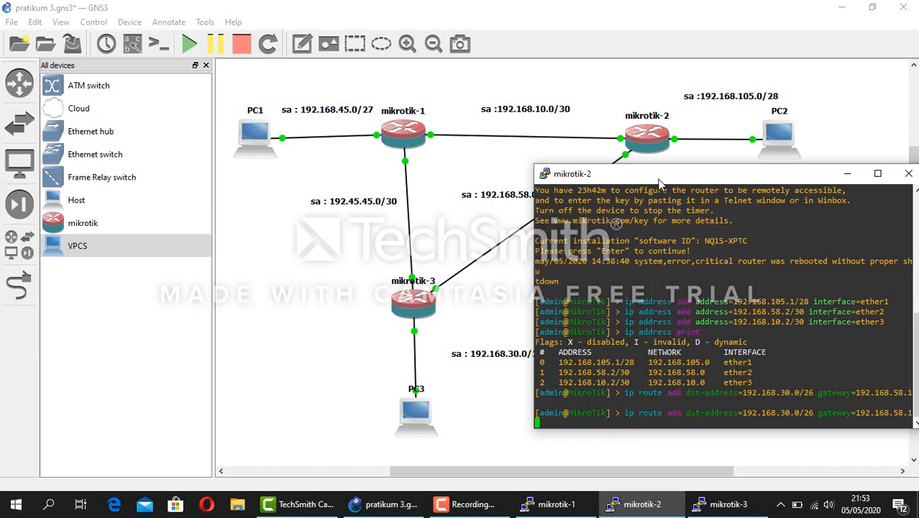
# Recall the previous route command from mikrotik-2's command history
pyautogui.press('Down')
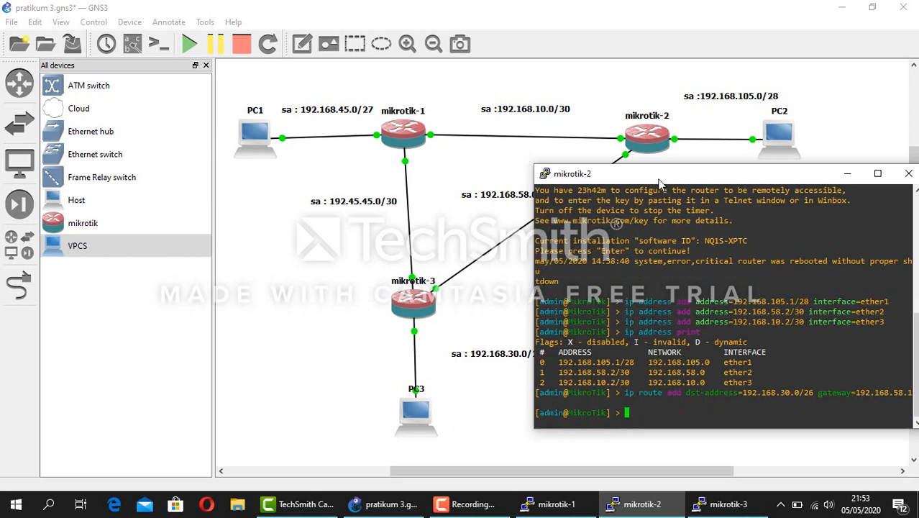
pyautogui.press('Up')
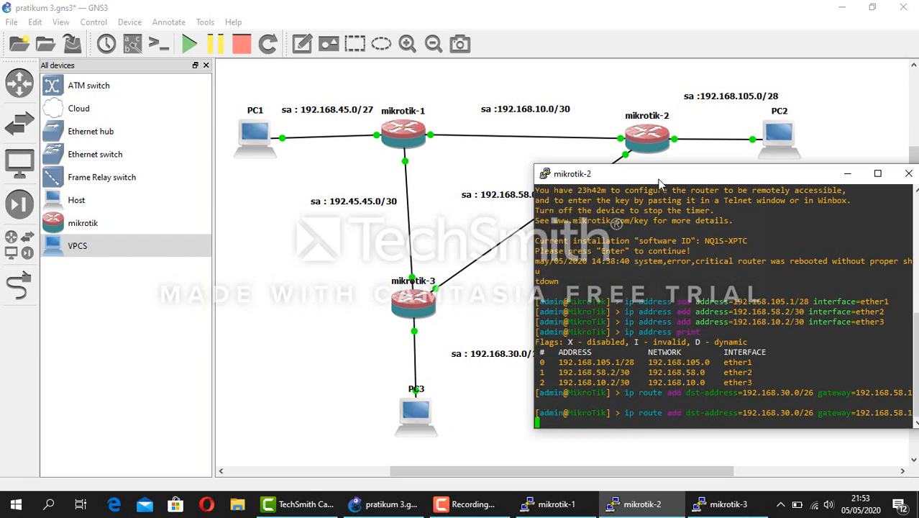
pyautogui.press('Up')
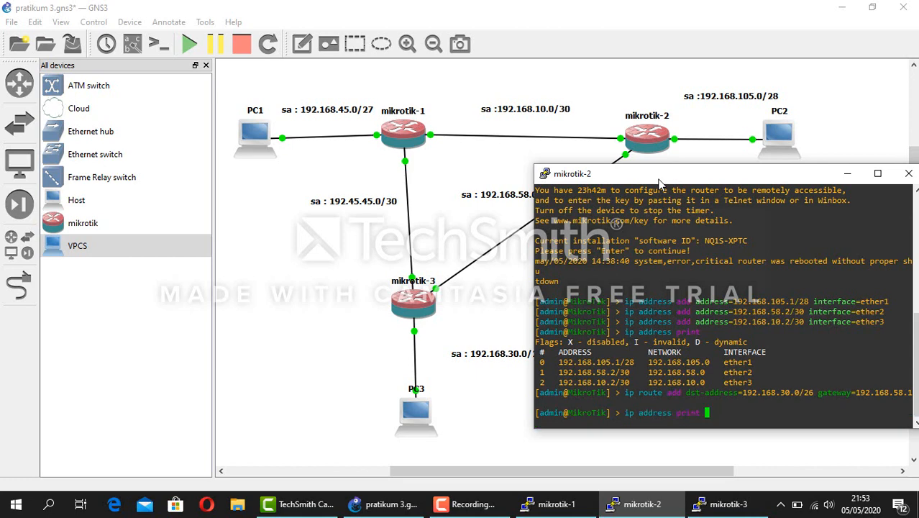
pyautogui.press('Down')
pyautogui.press('Down')
pyautogui.press('Up')
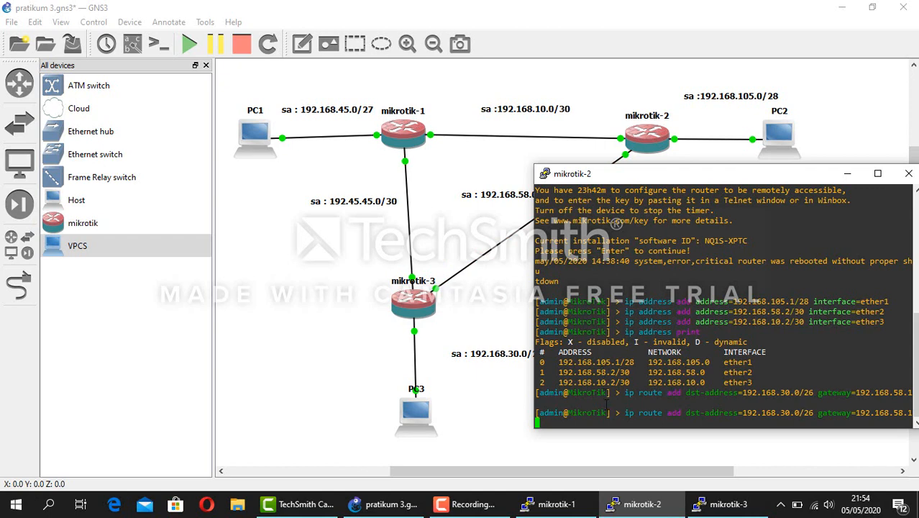
# Edit the recalled route to destination 192.45.45.0/30 via 192.168.58.1 and submit it
pyautogui.press('Left')
pyautogui.press('Left')
pyautogui.press('Left')
pyautogui.press('Left')
pyautogui.press('Left')
pyautogui.press('Left')
pyautogui.press('Left')
pyautogui.press('Left')
pyautogui.press('Left')
pyautogui.press('Left')
pyautogui.press('Left')
pyautogui.press('Left')
pyautogui.press('Left')
pyautogui.press('Left')
pyautogui.press('Left')
pyautogui.press('Left')
pyautogui.press('Left')
pyautogui.press('Left')
pyautogui.press('Left')
pyautogui.press('Left')
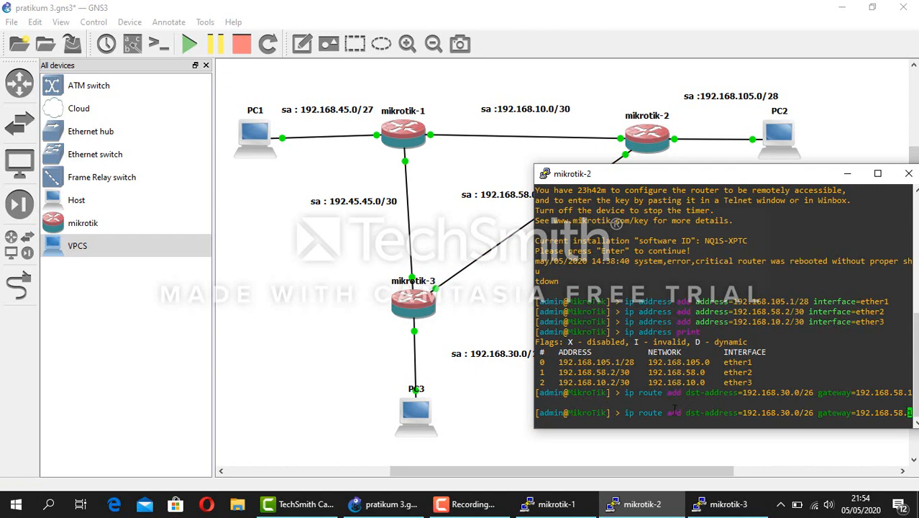
pyautogui.press('Left')
pyautogui.press('Left')
pyautogui.press('Right')
pyautogui.press('BackSpace')
pyautogui.press('BackSpace')
pyautogui.write('30')
pyautogui.press('Left')
pyautogui.press('Left')
pyautogui.press('Left')
pyautogui.press('Left')
pyautogui.press('BackSpace')
pyautogui.press('BackSpace')
pyautogui.write('45')
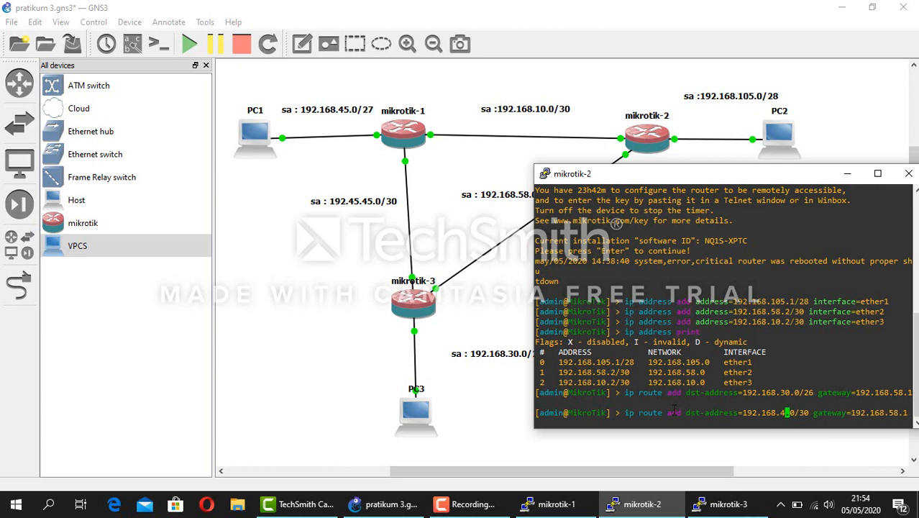
pyautogui.press('Left')
pyautogui.press('Left')
pyautogui.press('Left')
pyautogui.press('BackSpace')
pyautogui.press('BackSpace')
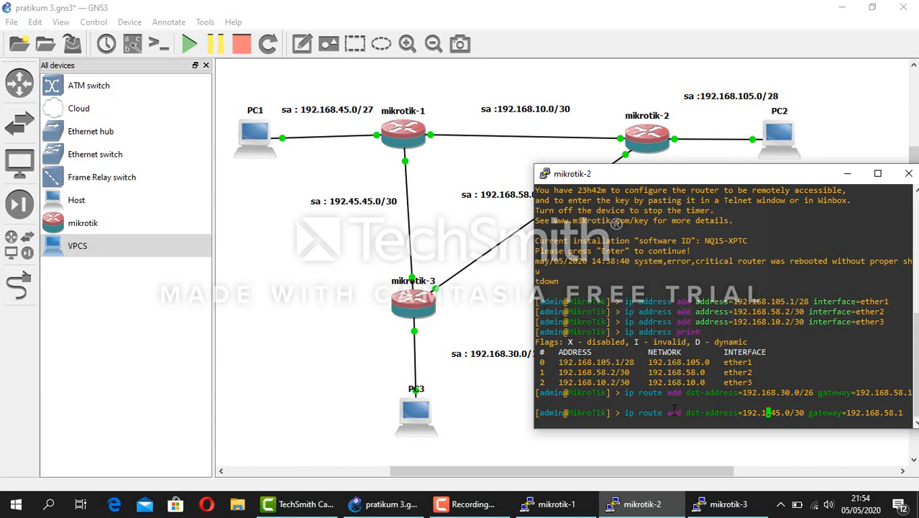
pyautogui.press('BackSpace')
pyautogui.write('45')
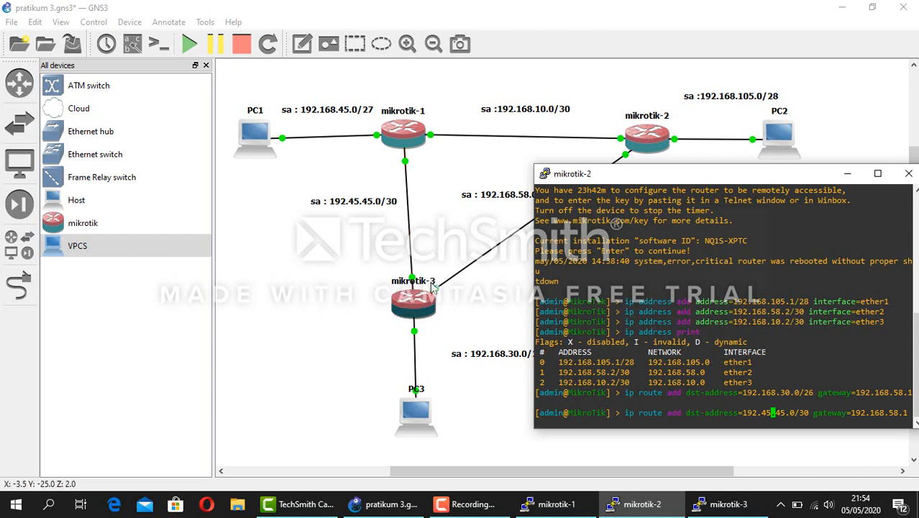
pyautogui.press('Return')
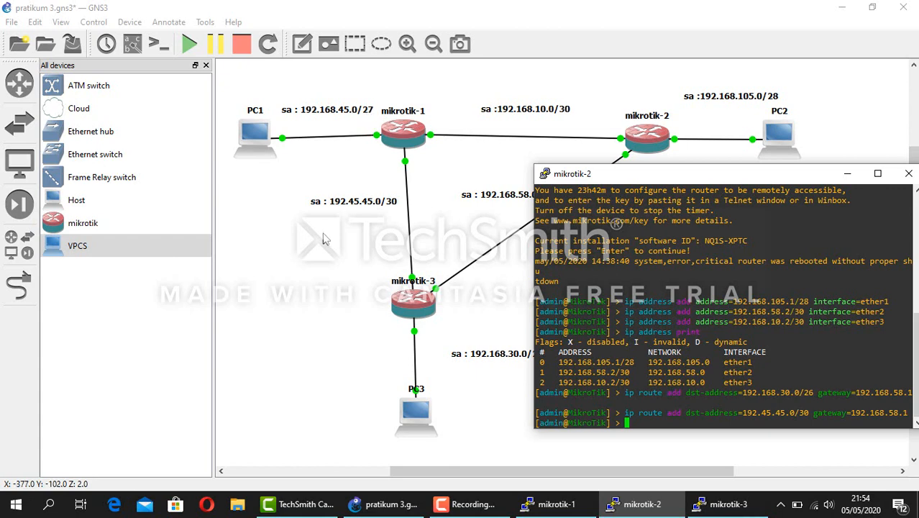
# Add a mikrotik-2 static route to 192.168.45.0/27 via gateway 192.168.10.1
pyautogui.write('ip route ad')
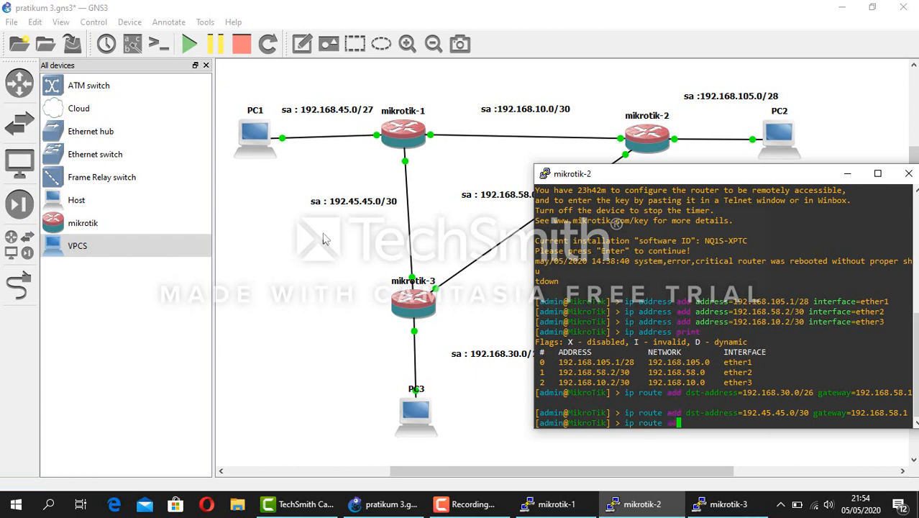
pyautogui.write('d dst-address=192.168.45.0/')
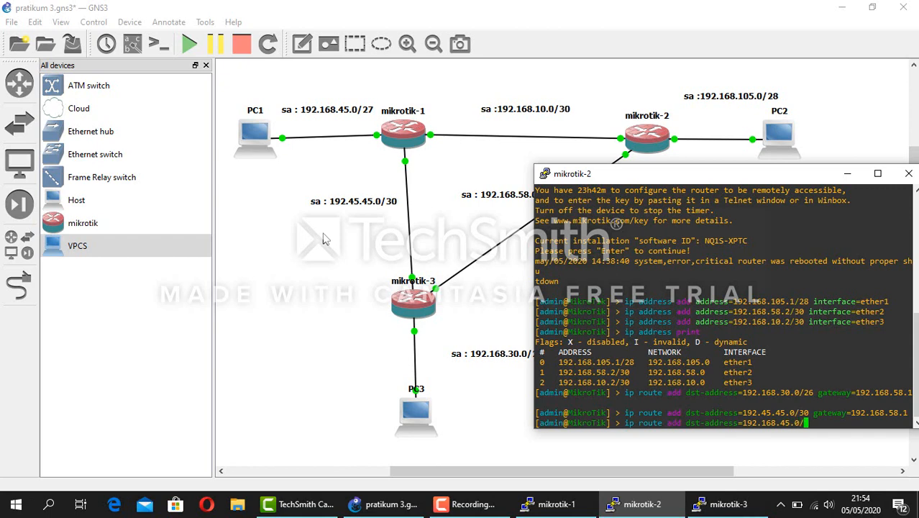
pyautogui.write('27 gateway=')
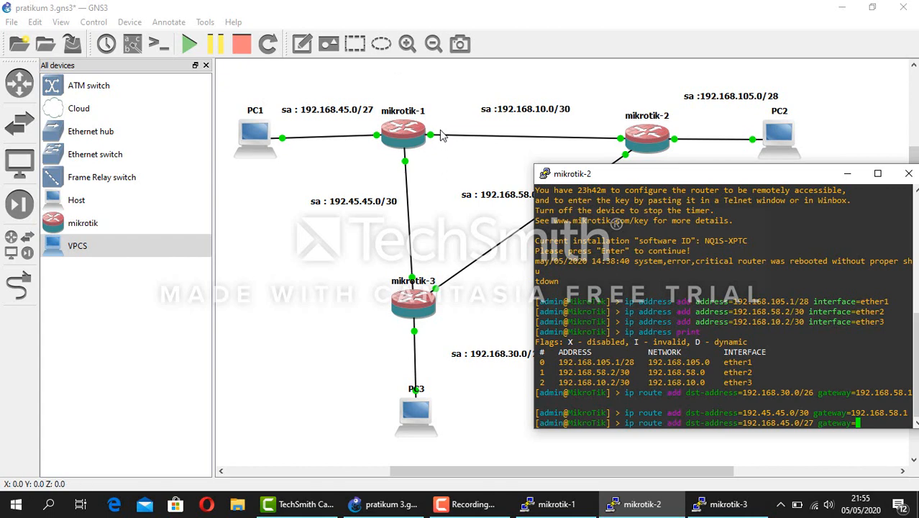
pyautogui.write('192.168.')
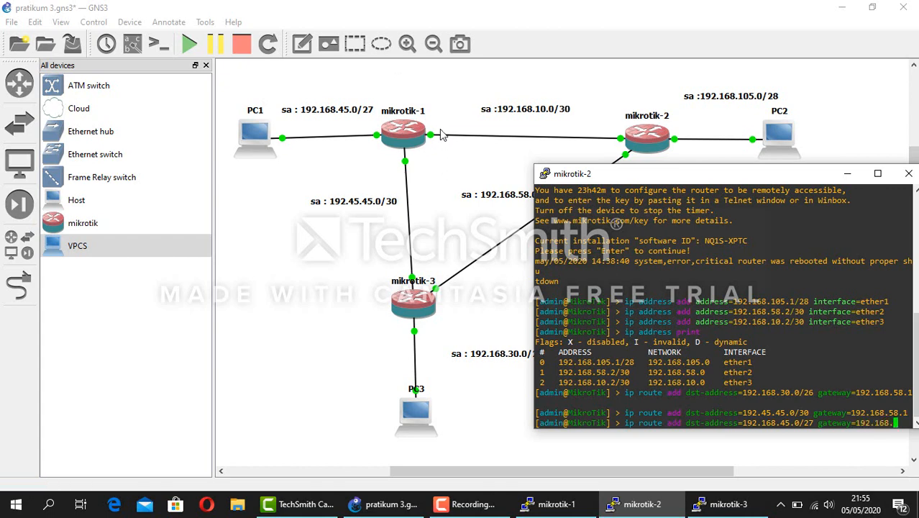
pyautogui.write('10.1')
pyautogui.press('Return')
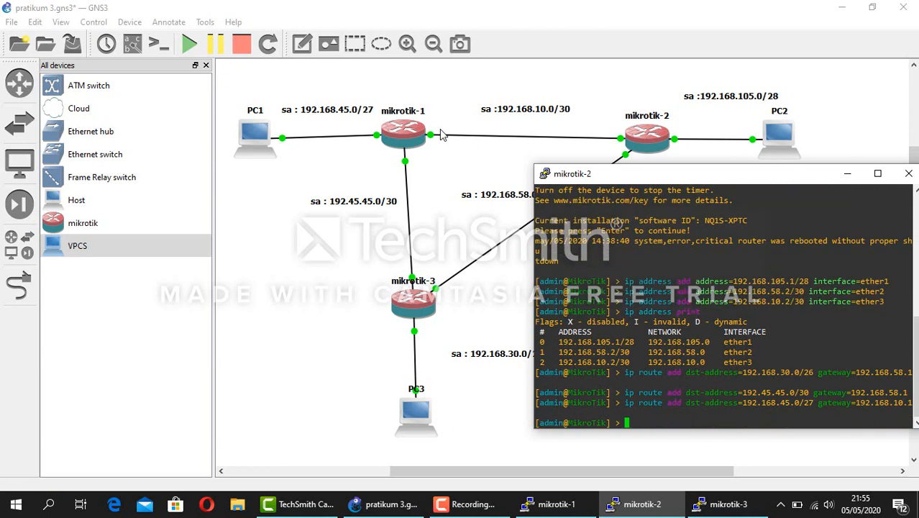
pyautogui.write('ip route print')
# List mikrotik-2's routing table, then minimize its console
pyautogui.press('Return')
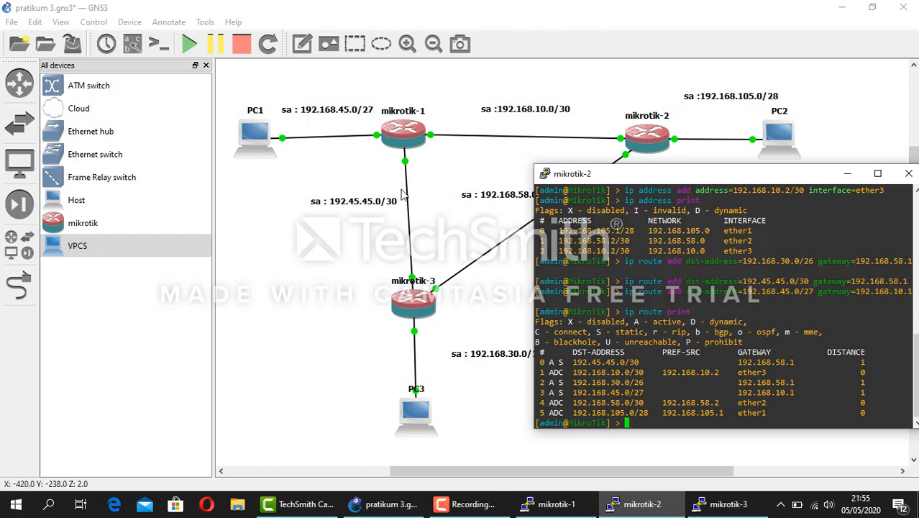
pyautogui.click(848, 173)
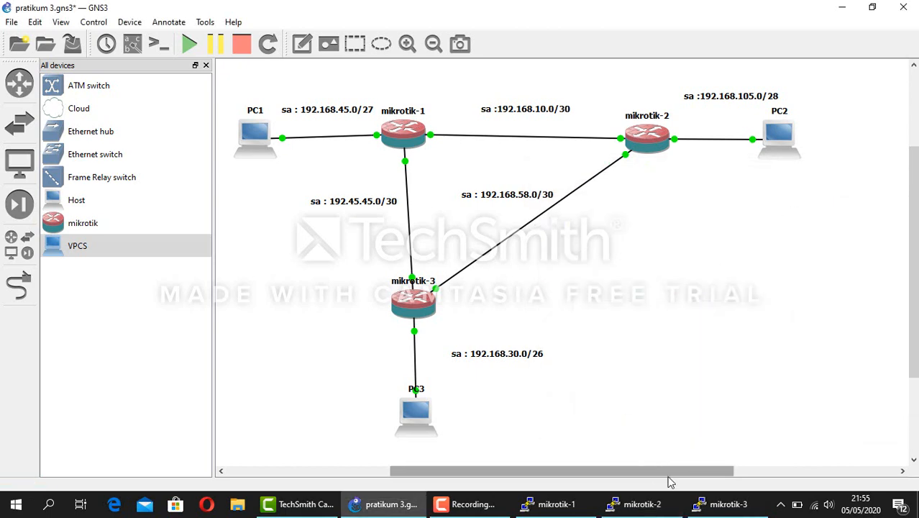
# Bring up the mikrotik-3 console and minimize it again
pyautogui.click(721, 504)
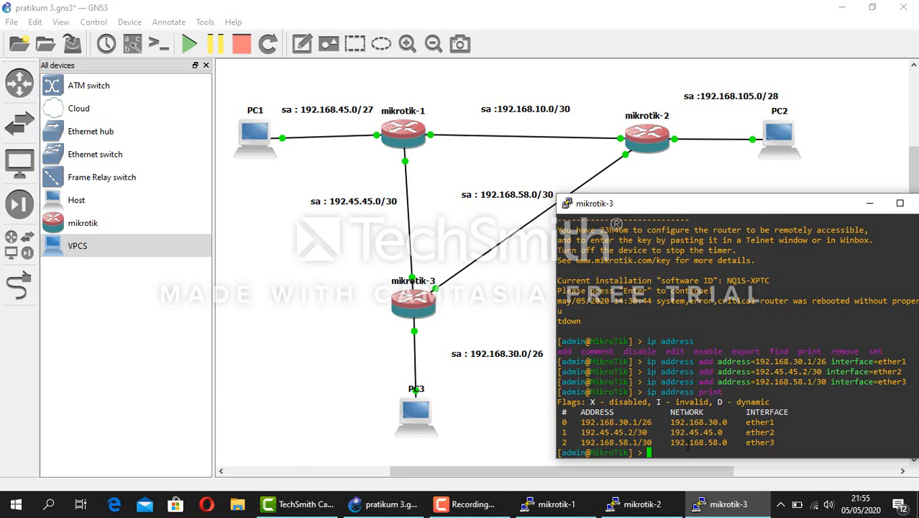
pyautogui.click(870, 204)
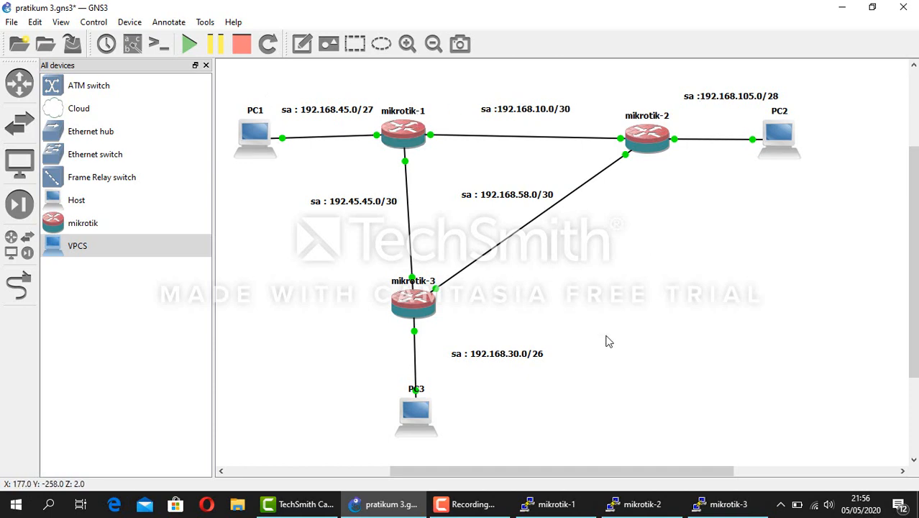
# On mikrotik-3, add a static route to 192.168.45.0/27 via gateway 192.45.45.1
pyautogui.click(725, 506)
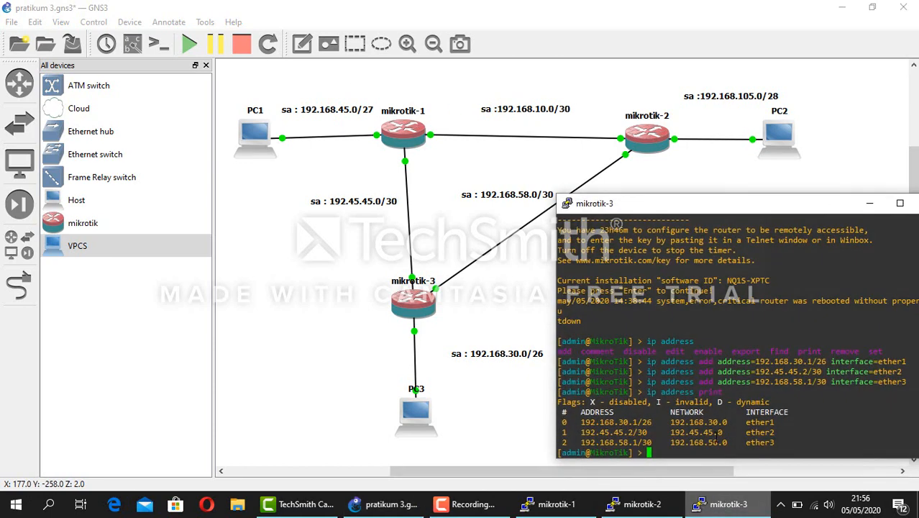
pyautogui.write('ip ')
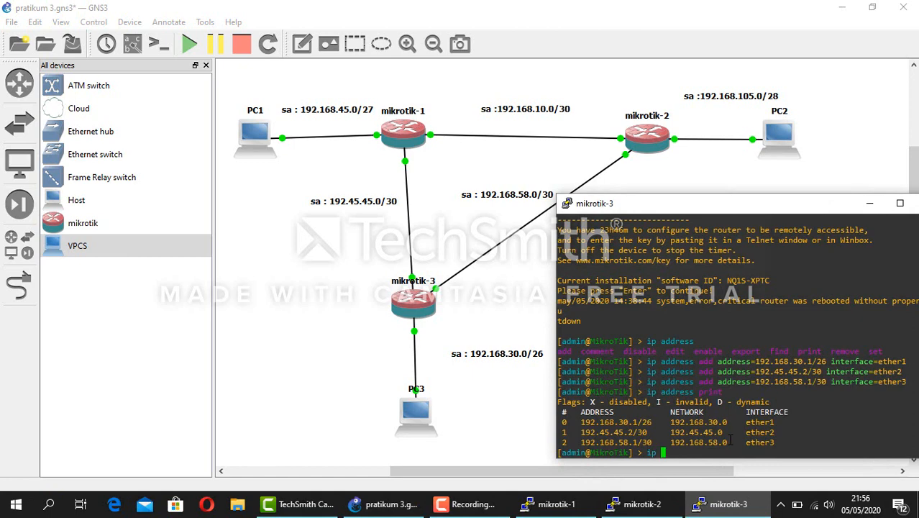
pyautogui.write('aoute add dst-address=')
pyautogui.write('192.16')
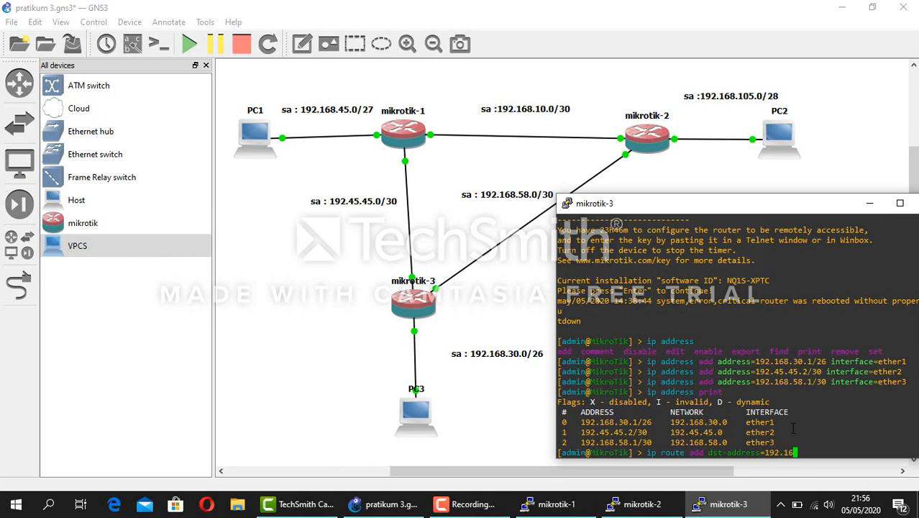
pyautogui.write('8.45.0/27 gate')
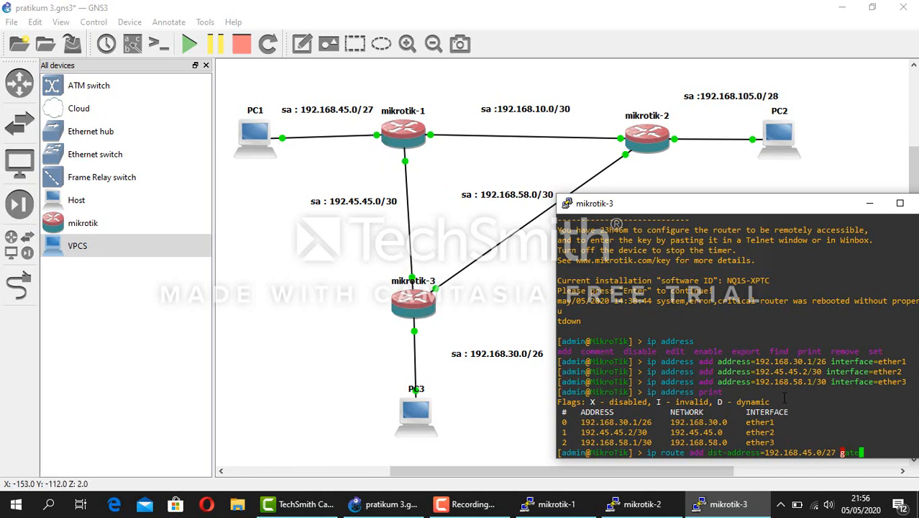
pyautogui.press('Tab')
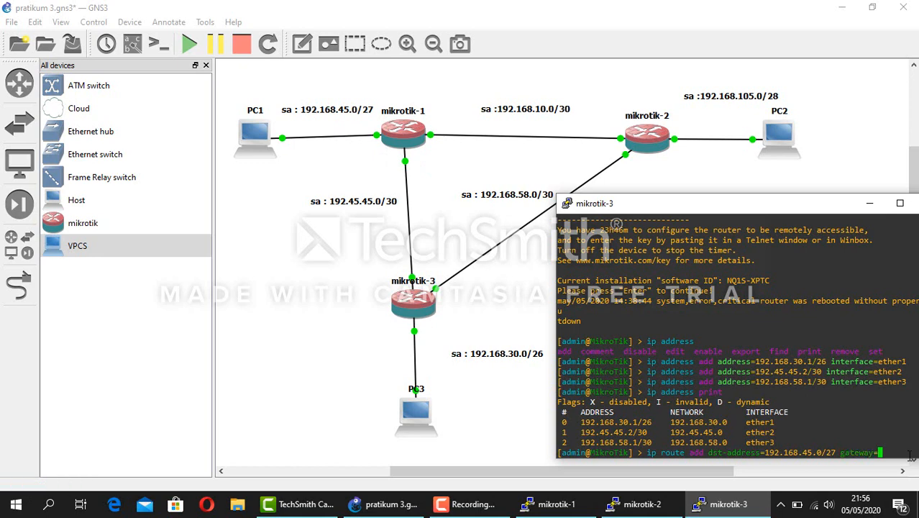
pyautogui.write('192.45.45')
pyautogui.moveTo(813, 209); pyautogui.dragTo(767, 208)
pyautogui.write('.')
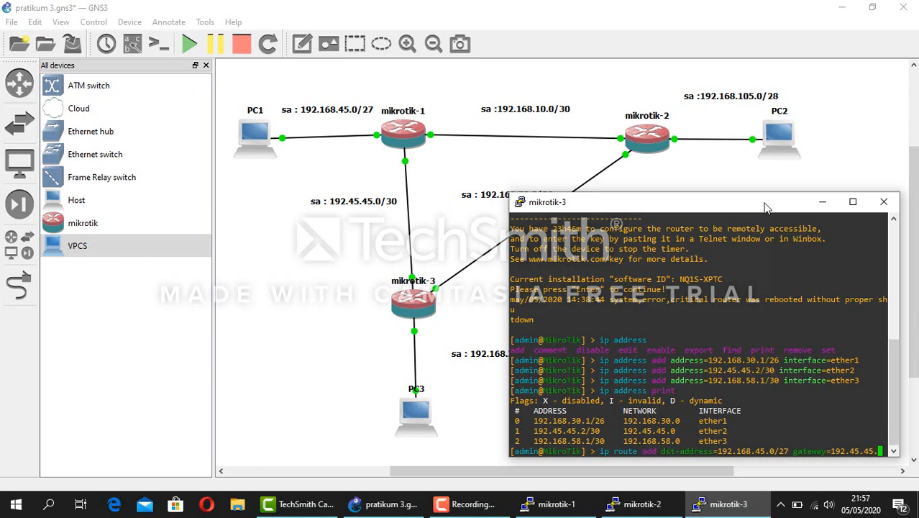
pyautogui.write('1')
pyautogui.press('Return')
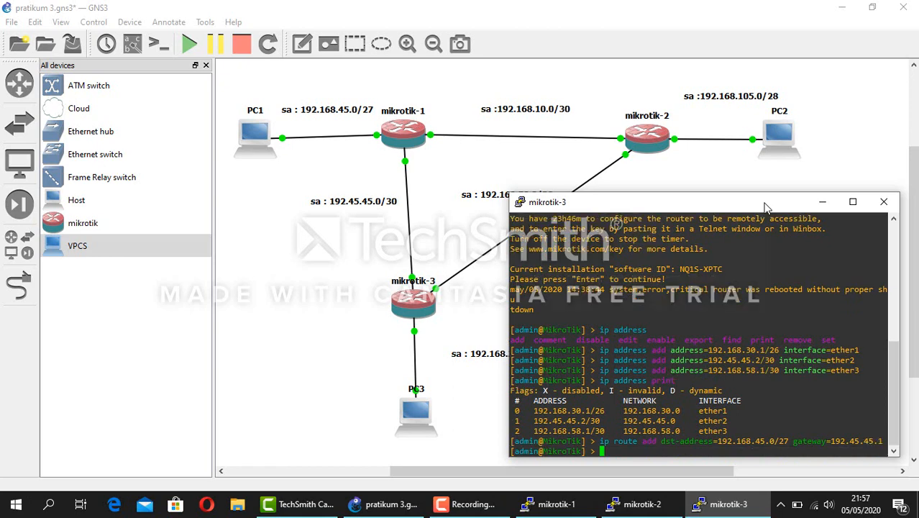
# Add mikrotik-3's route to 192.168.10.0/30 via 192.45.45.1 and begin the 192.168.105.0/28 route
pyautogui.press('Up')
pyautogui.press('Left')
pyautogui.press('Left')
pyautogui.press('Left')
pyautogui.press('Left')
pyautogui.press('Left')
pyautogui.press('Left')
pyautogui.press('Left')
pyautogui.press('Left')
pyautogui.press('Left')
pyautogui.press('Left')
pyautogui.press('Left')
pyautogui.press('Left')
pyautogui.press('Left')
pyautogui.press('Left')
pyautogui.press('Left')
pyautogui.press('Left')
pyautogui.press('Left')
pyautogui.press('Left')
pyautogui.press('Left')
pyautogui.press('Left')
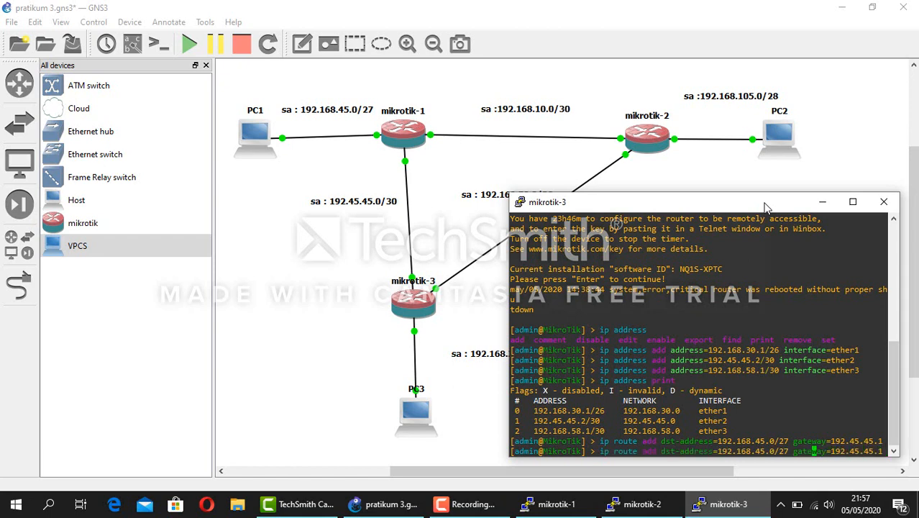
pyautogui.press('BackSpace')
pyautogui.press('BackSpace')
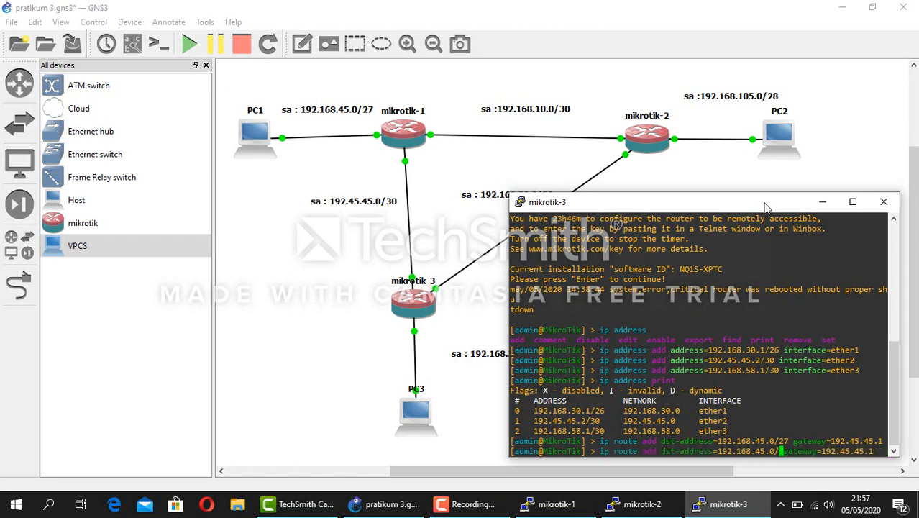
pyautogui.write('30')
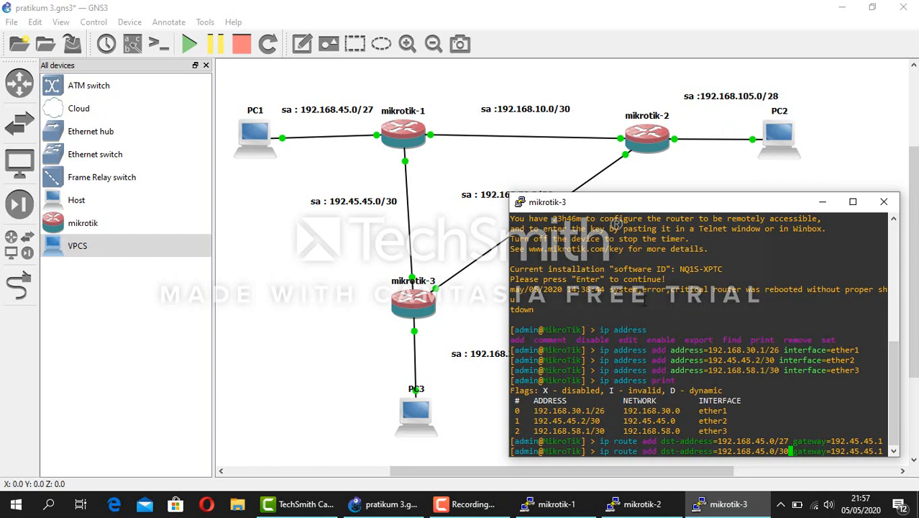
pyautogui.press('Left')
pyautogui.press('Left')
pyautogui.press('Left')
pyautogui.press('Left')
pyautogui.press('BackSpace')
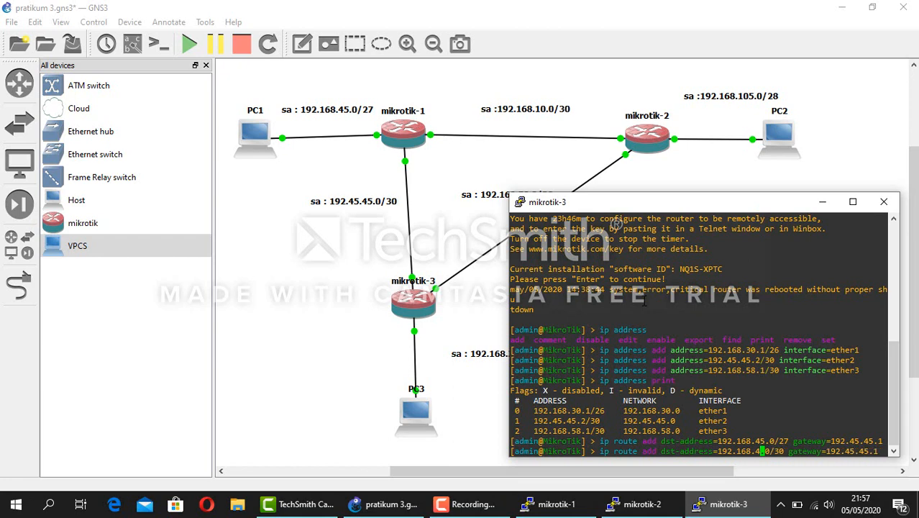
pyautogui.press('BackSpace')
pyautogui.write('10')
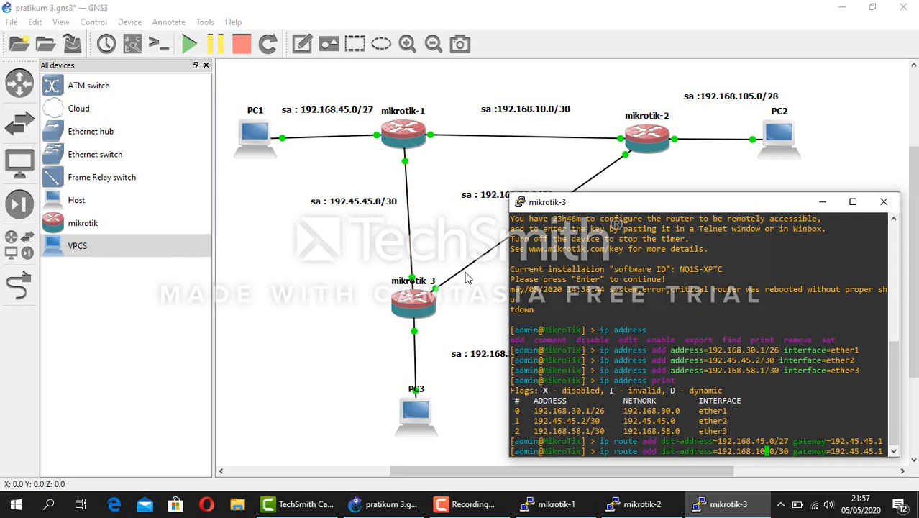
pyautogui.press('Return')
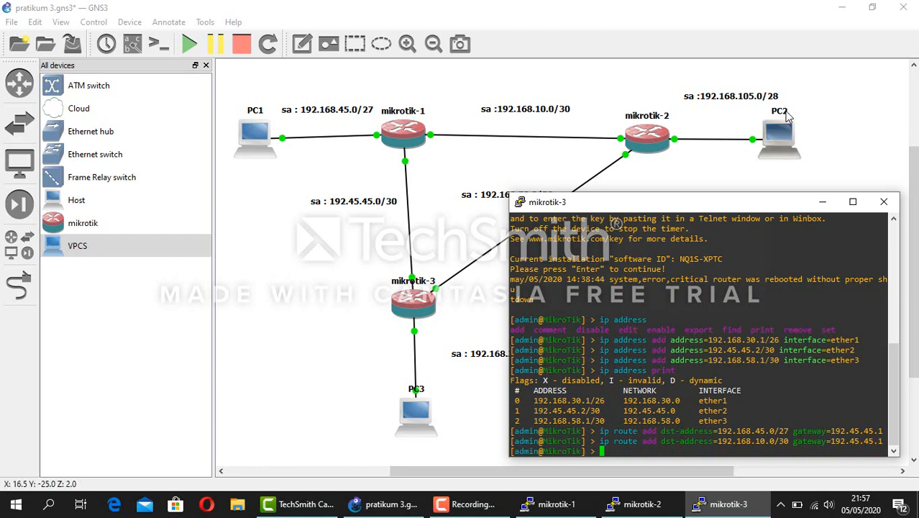
pyautogui.write('ip')
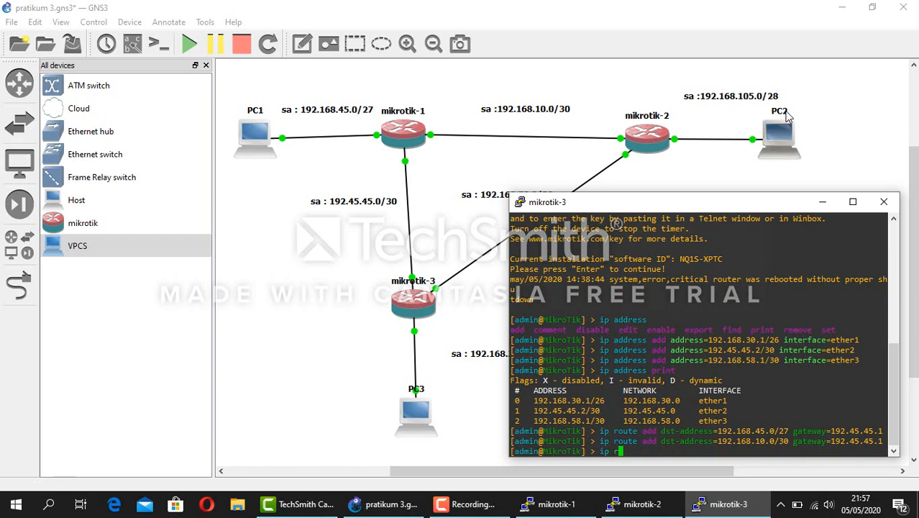
pyautogui.write(' route add dst-address=192.1')
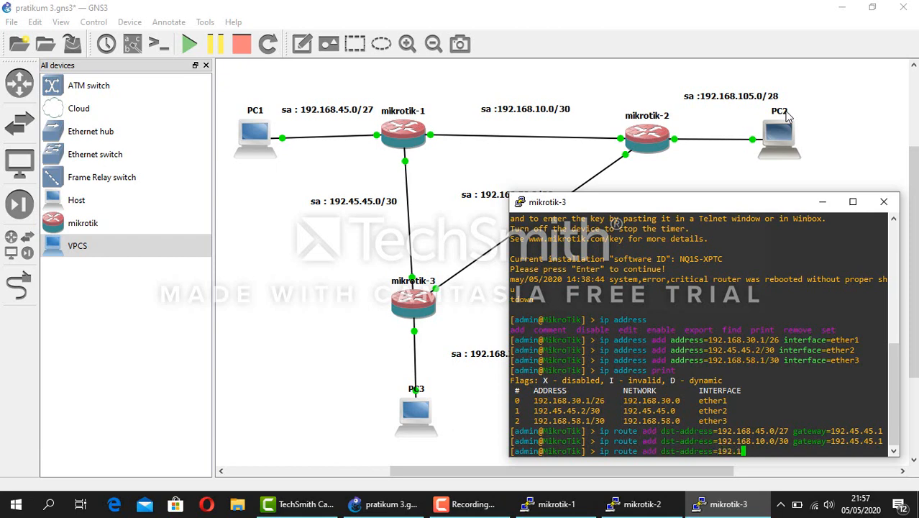
pyautogui.write('68.105.0/28 gateway=192')
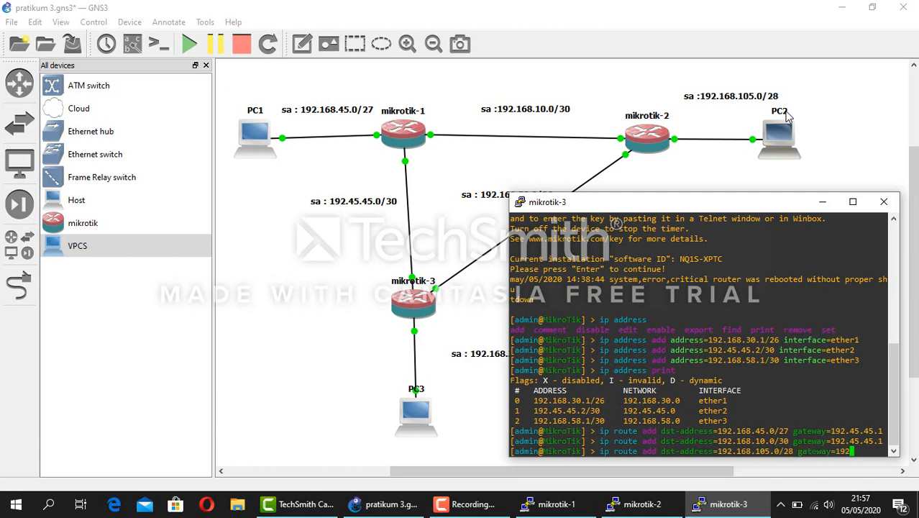
pyautogui.write('.')
# Complete mikrotik-3's route to 192.168.105.0/28 with gateway 192.168.58.2
pyautogui.moveTo(744, 205); pyautogui.dragTo(787, 216)
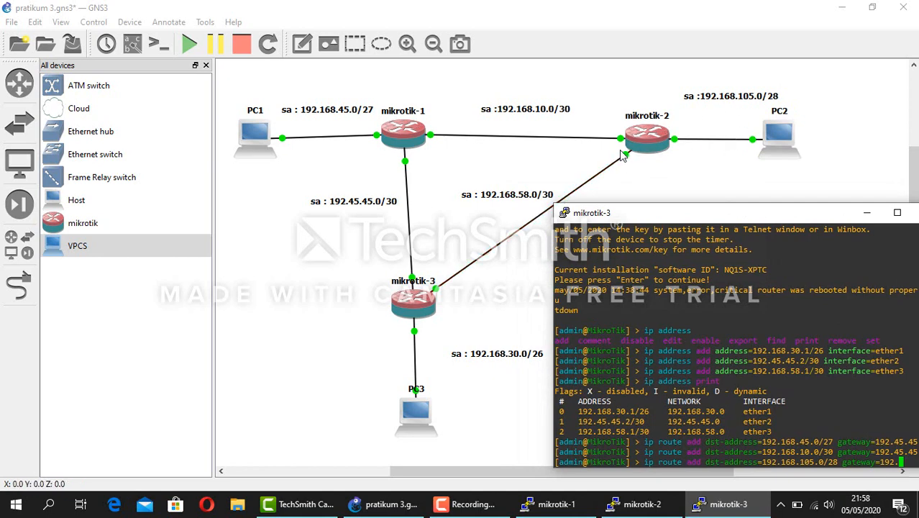
pyautogui.moveTo(663, 219); pyautogui.dragTo(572, 226)
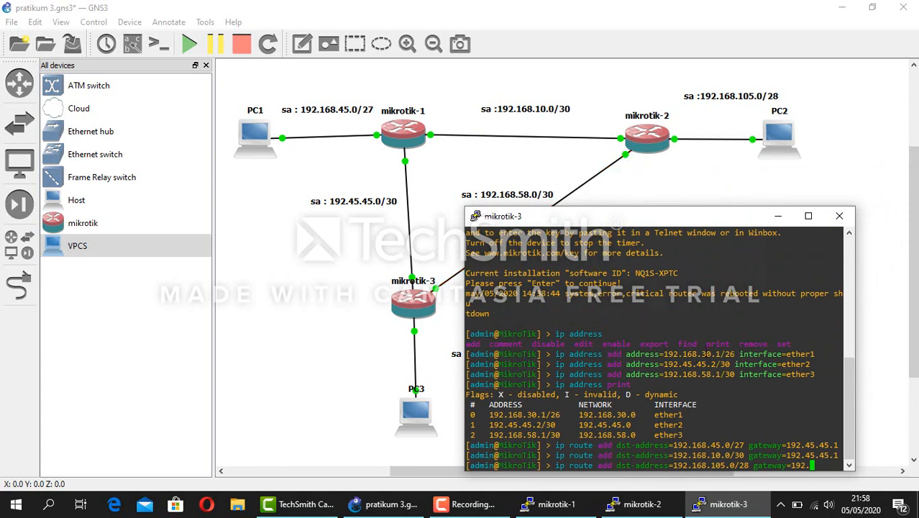
pyautogui.write('168')
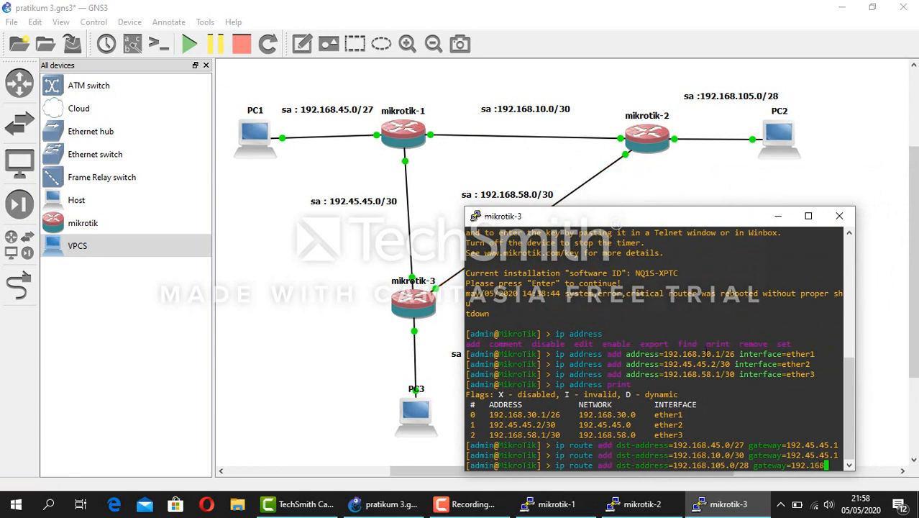
pyautogui.write('.58.2')
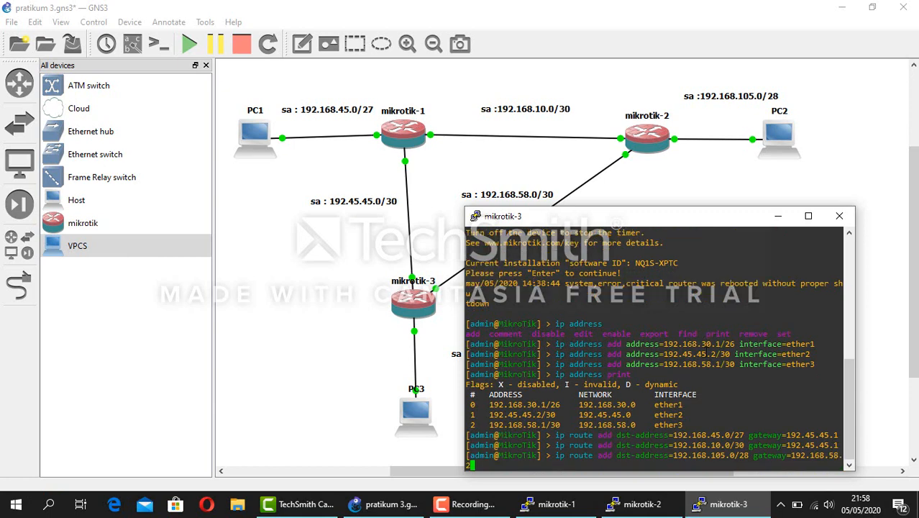
pyautogui.press('Return')
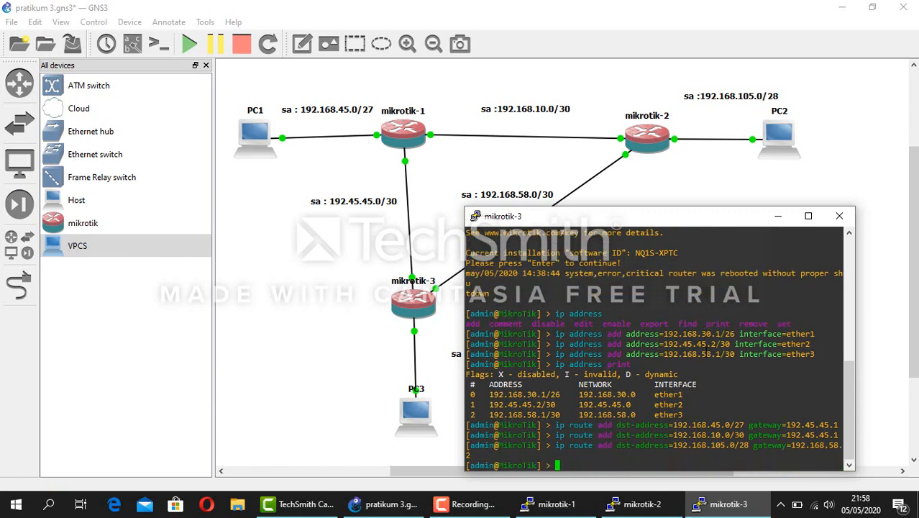
pyautogui.write('ip route print')
# Print mikrotik-3's routing table with ip route print to confirm the six routes
pyautogui.press('Return')
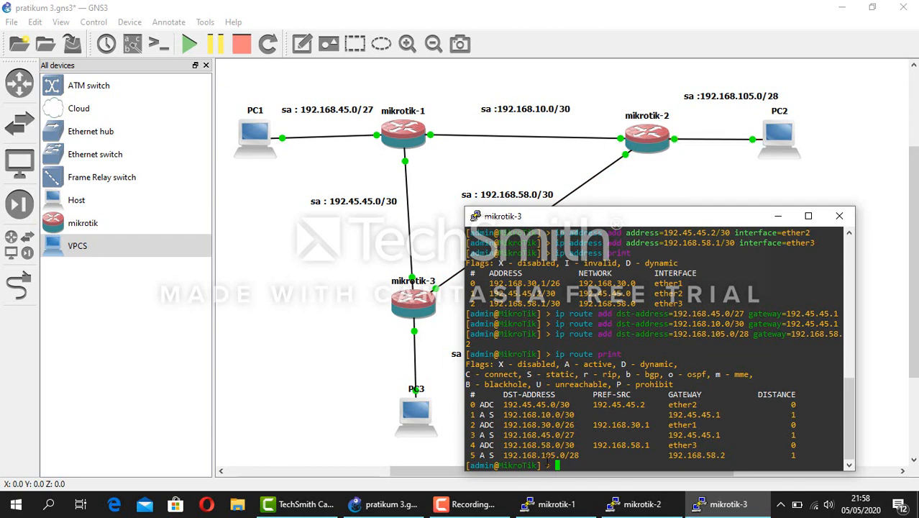
# From mikrotik-3, ping 192.168.106.1 (no route) and then 192.168.45.1 (five replies)
pyautogui.write('ping')
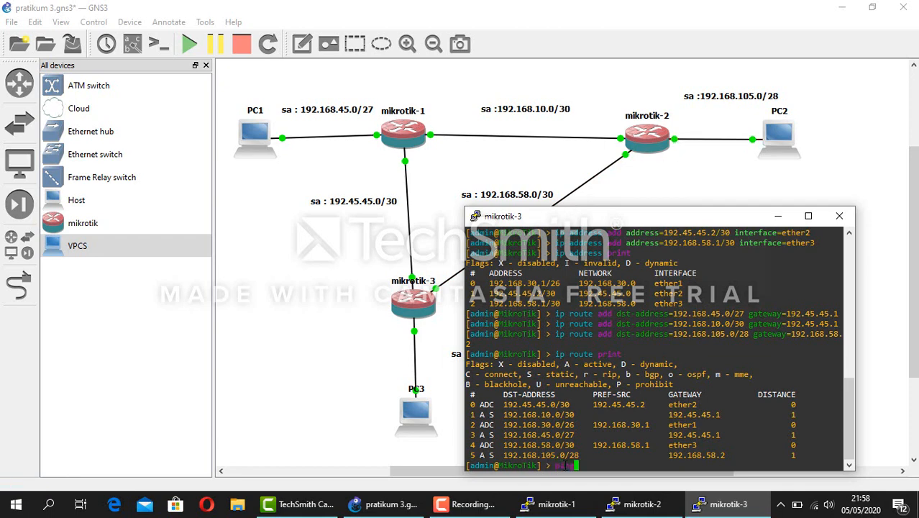
pyautogui.write(' 192.168.106.1')
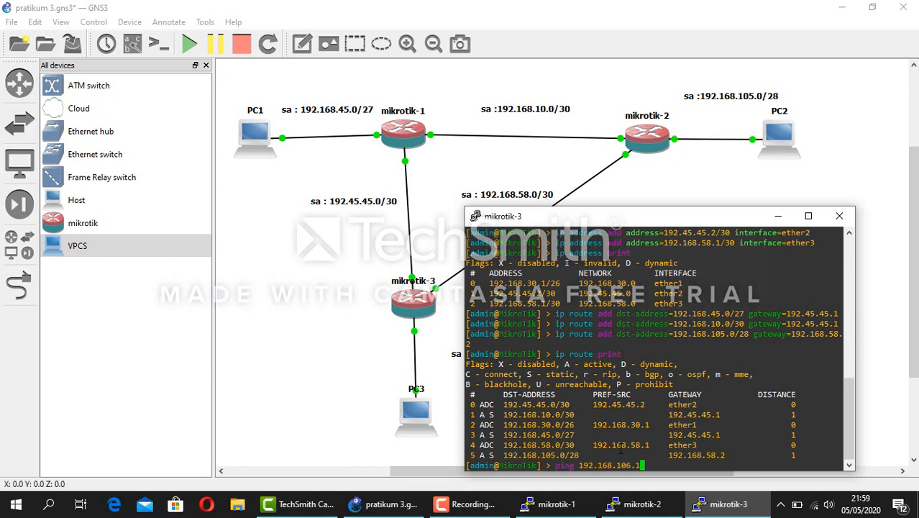
pyautogui.press('Return')
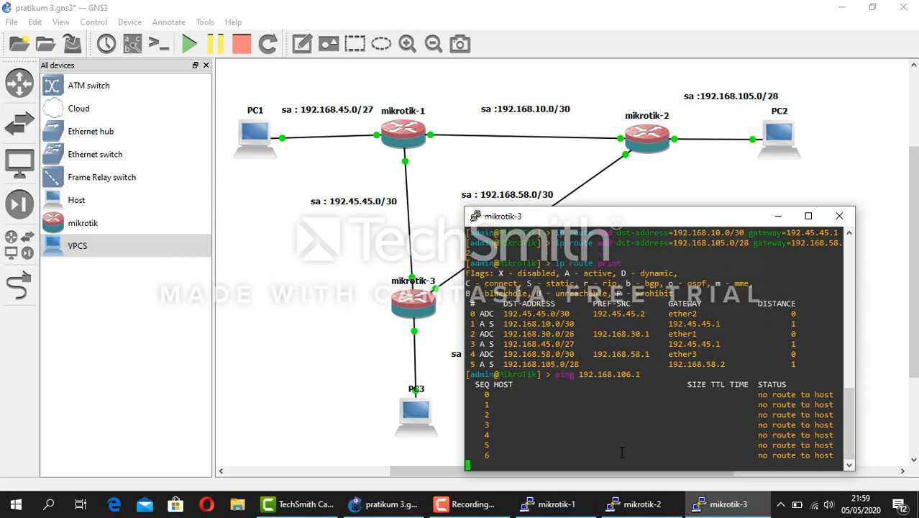
pyautogui.hotkey('ctrl', 'c')
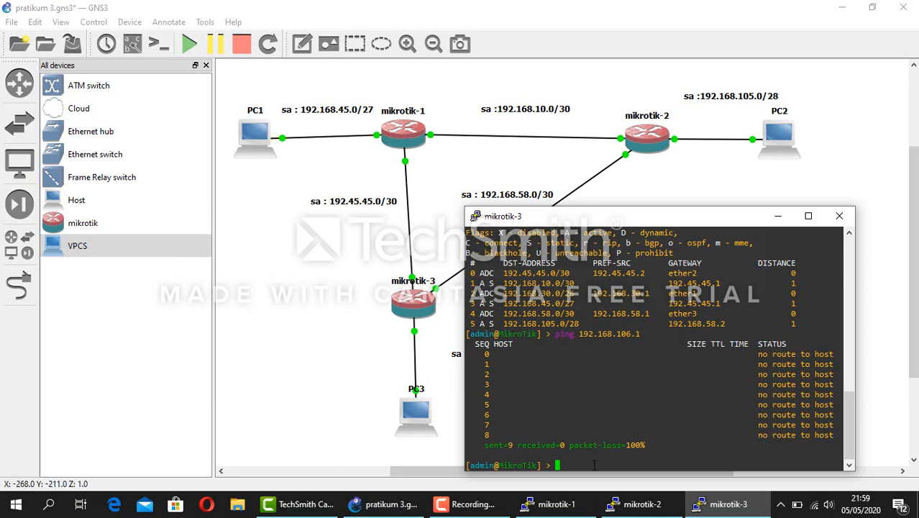
pyautogui.write('ping ')
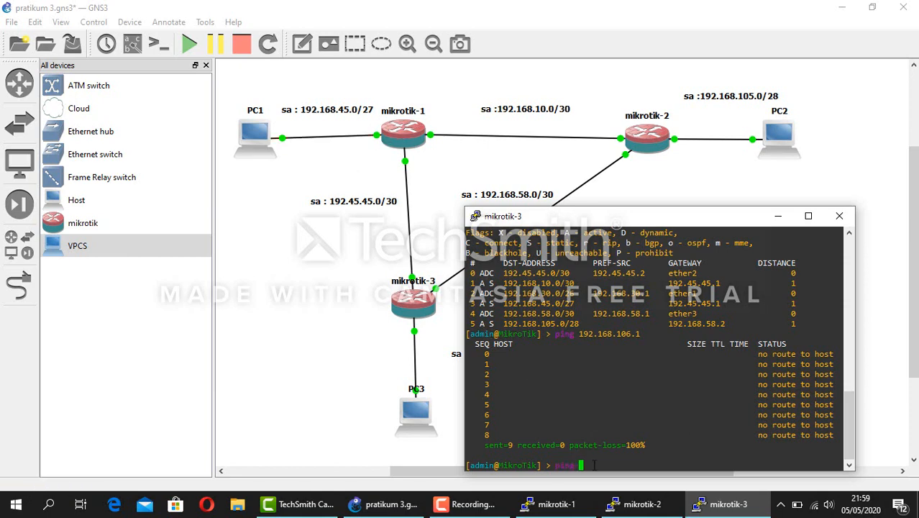
pyautogui.write('192.168.45.1')
pyautogui.press('Return')
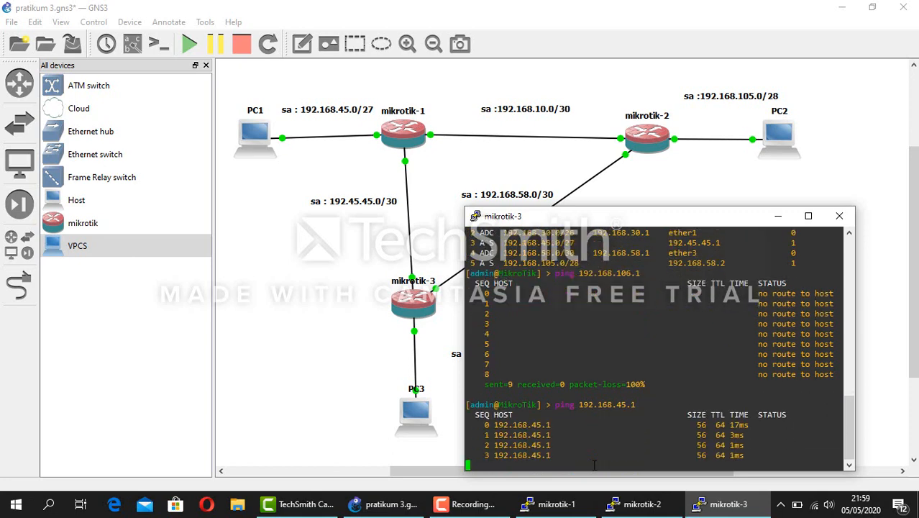
pyautogui.hotkey('ctrl', 'c')
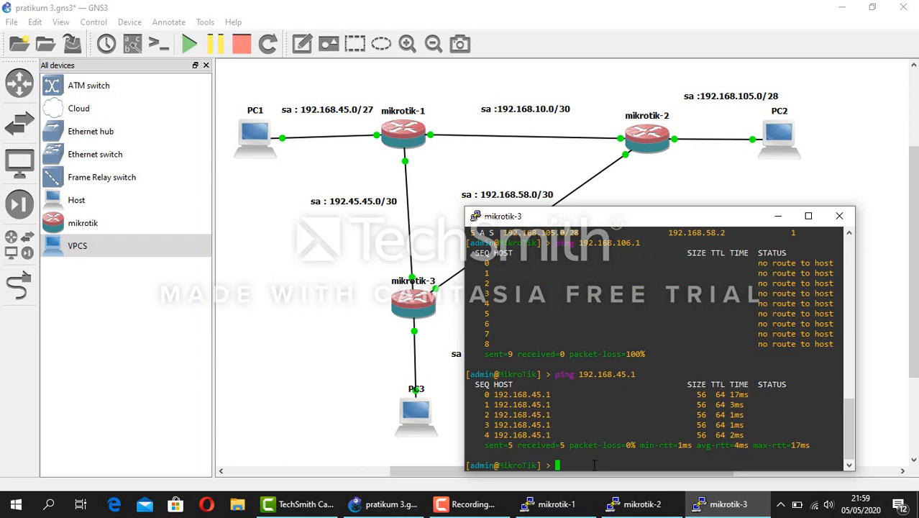
# From mikrotik-2, ping 192.168.30.1 and 192.168.45.1 successfully, then minimize its console
pyautogui.click(630, 511)
pyautogui.click(520, 213)
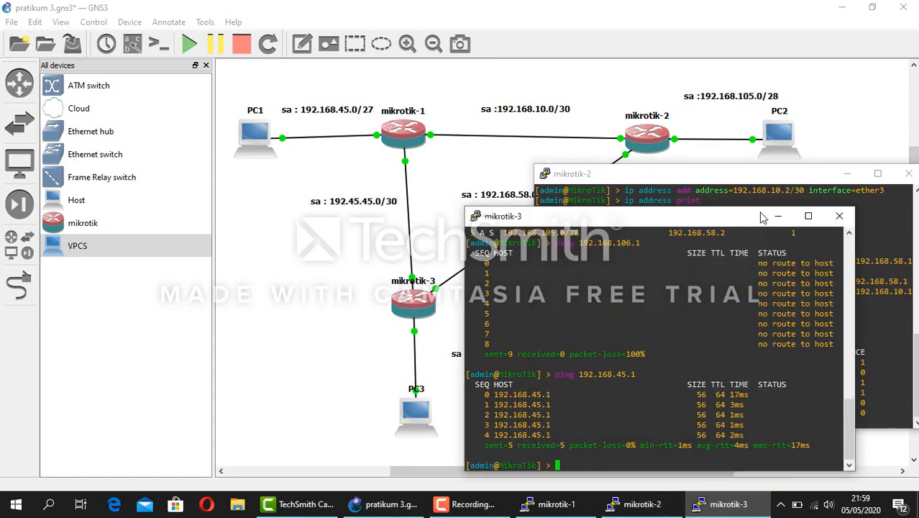
pyautogui.click(778, 216)
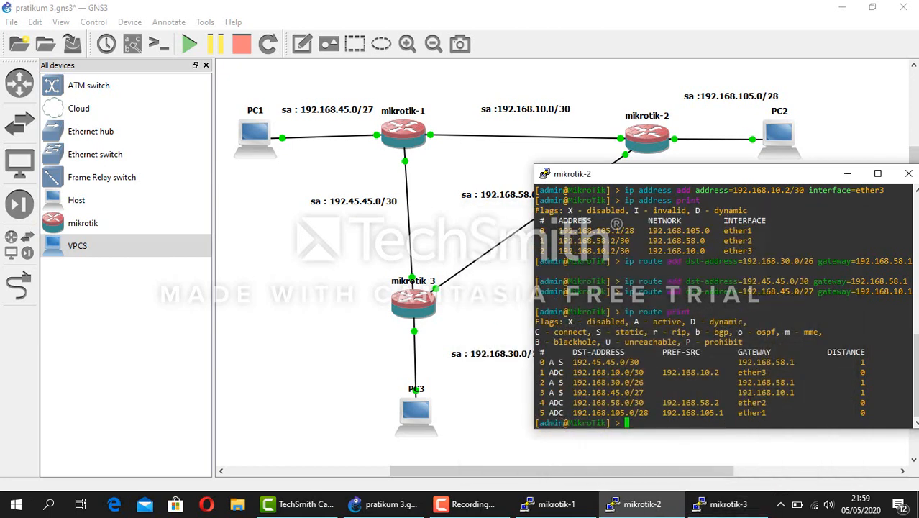
pyautogui.write('ping 192')
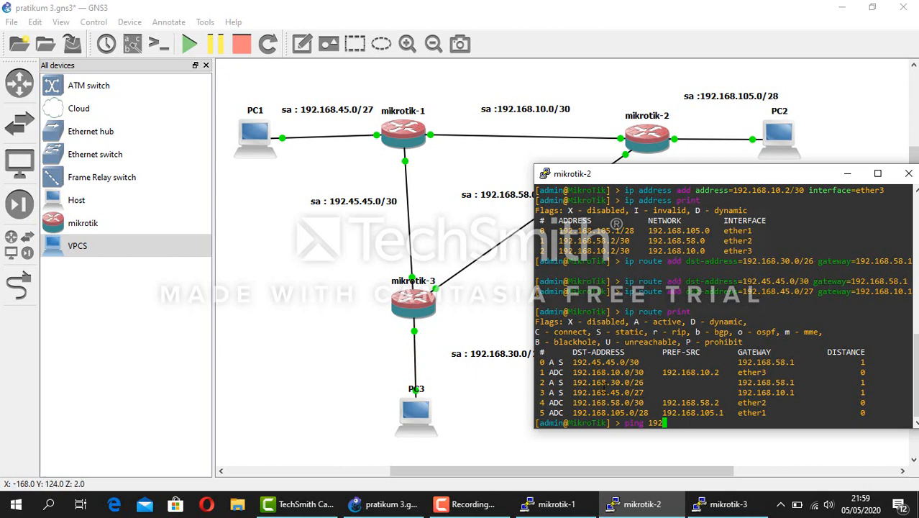
pyautogui.write('.1')
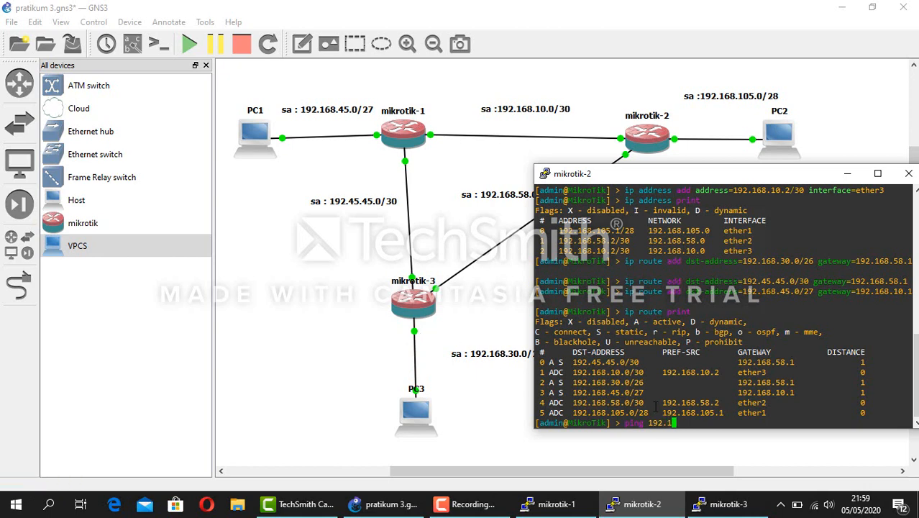
pyautogui.write('68.30.1')
pyautogui.press('Return')
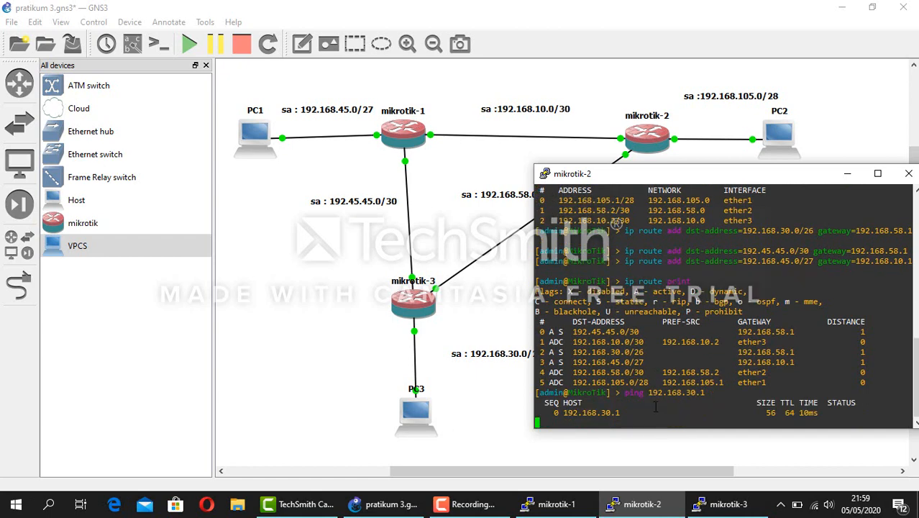
pyautogui.hotkey('ctrl', 'c')
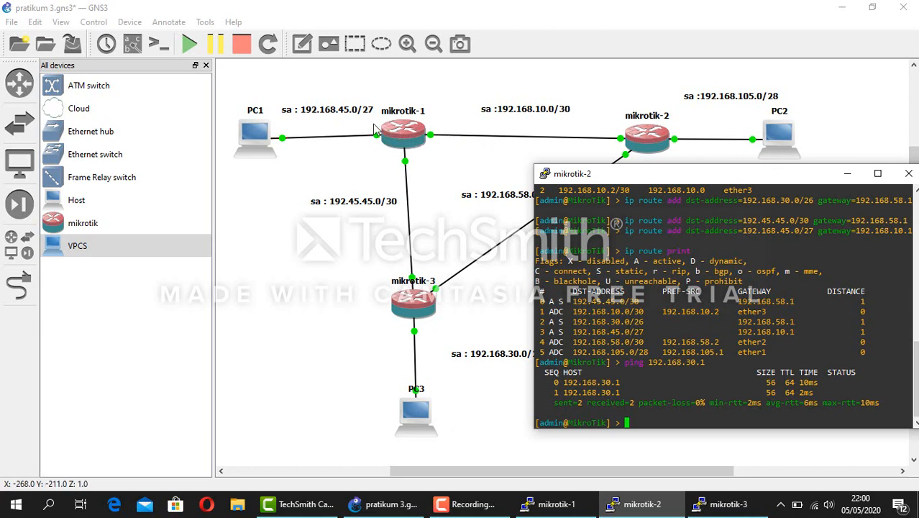
pyautogui.write('ping 192.168')
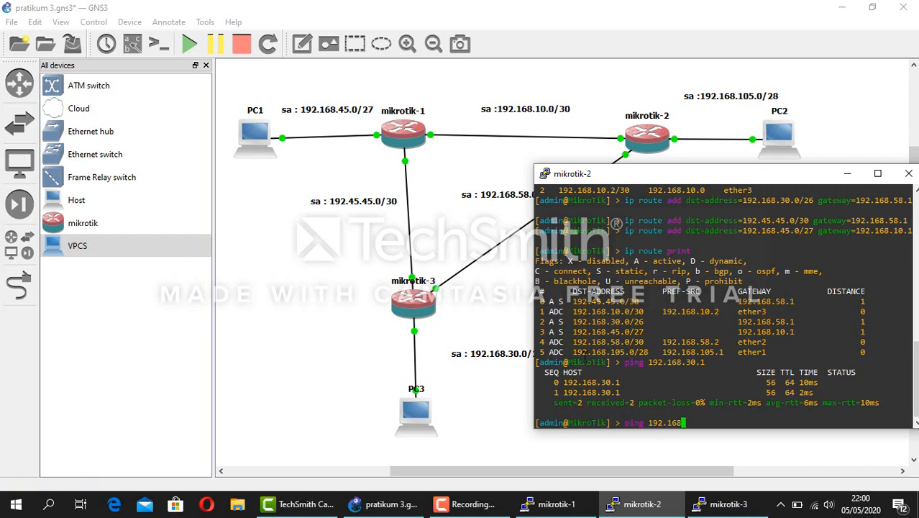
pyautogui.write('.45.1')
pyautogui.press('Return')
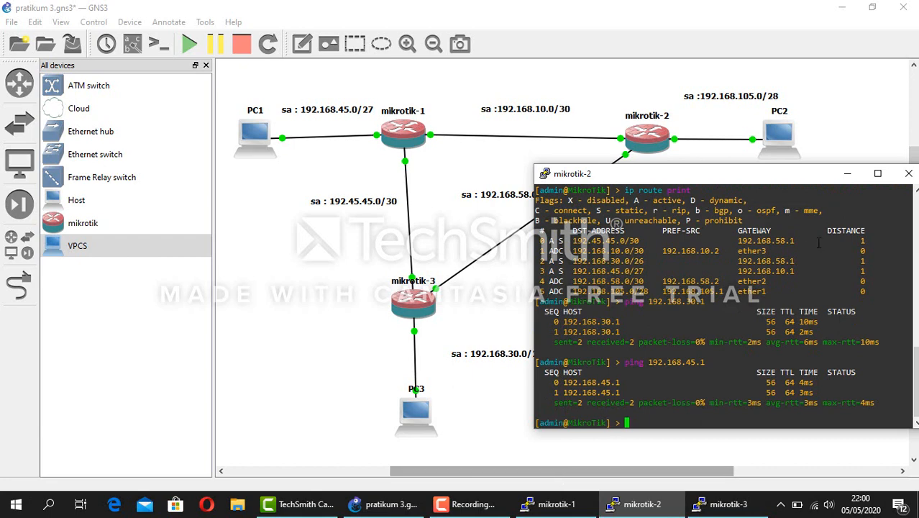
pyautogui.click(847, 173)
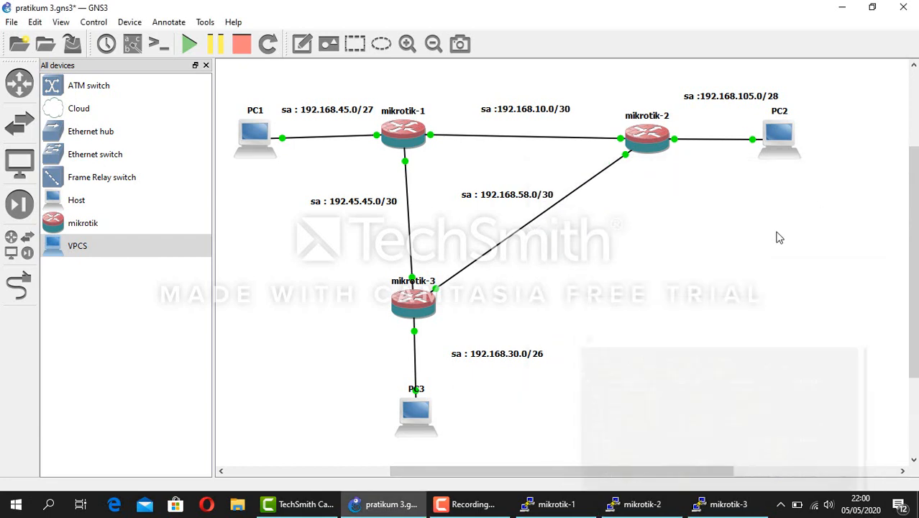
# From the restored mikrotik-1 console, ping 192.168.105.1 and 192.168.30.1, then minimize it
pyautogui.click(547, 505)
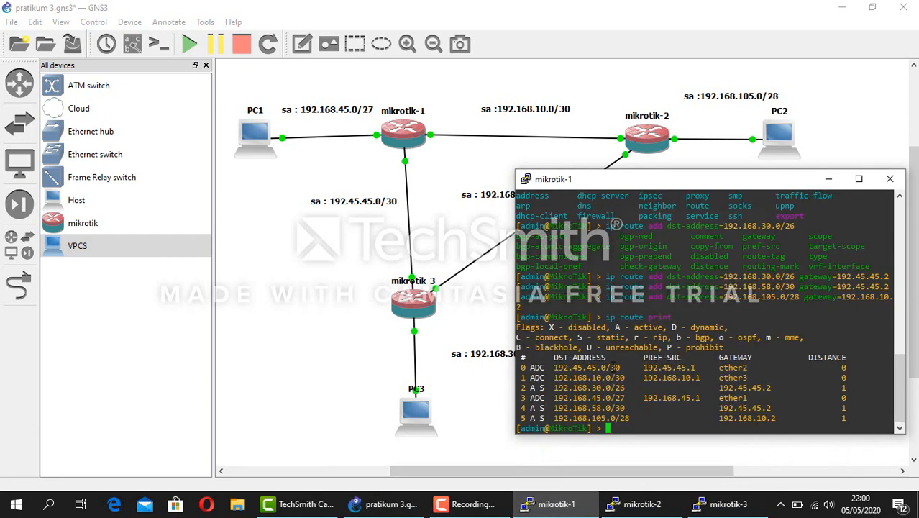
pyautogui.write('ping')
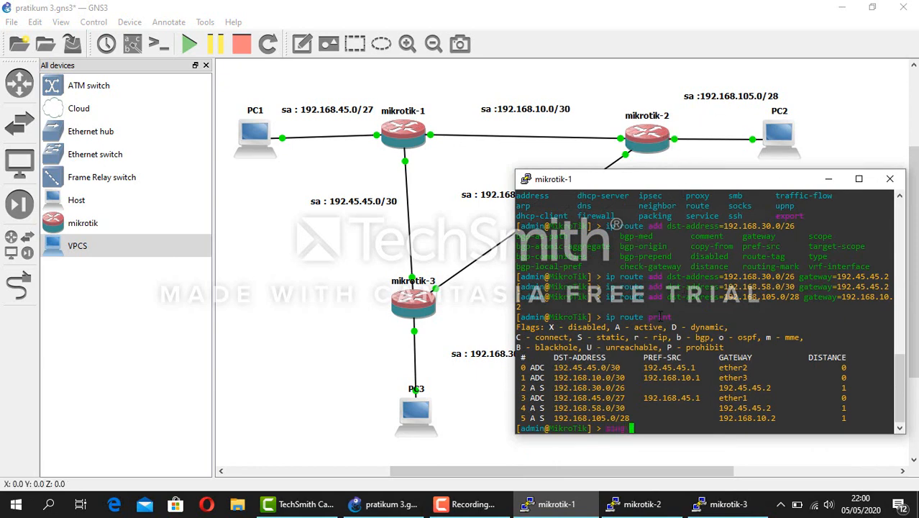
pyautogui.write(' 192')
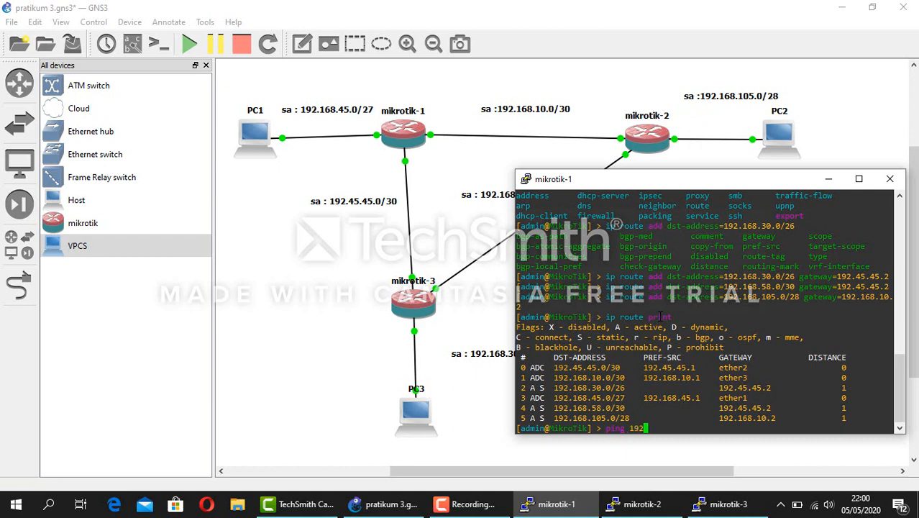
pyautogui.write('.168.105.1')
pyautogui.press('Return')
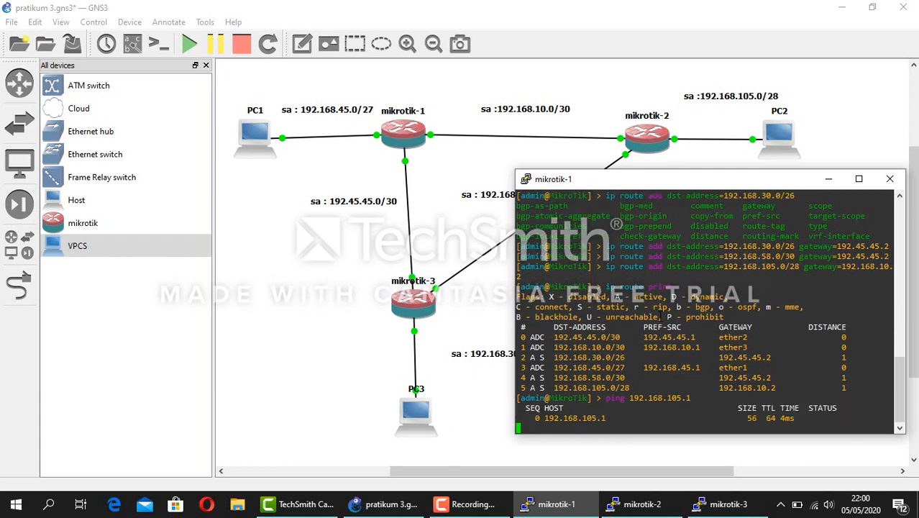
pyautogui.hotkey('ctrl', 'c')
pyautogui.write('ping')
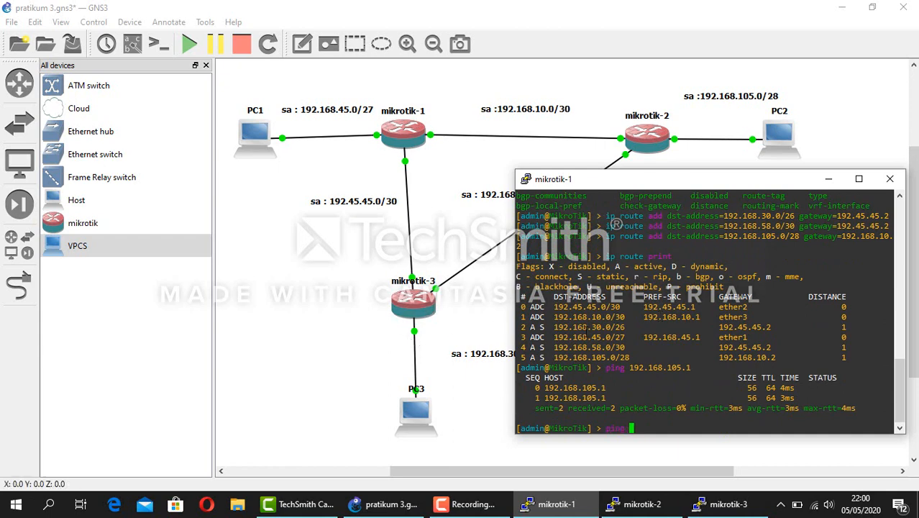
pyautogui.write(' 192.16')
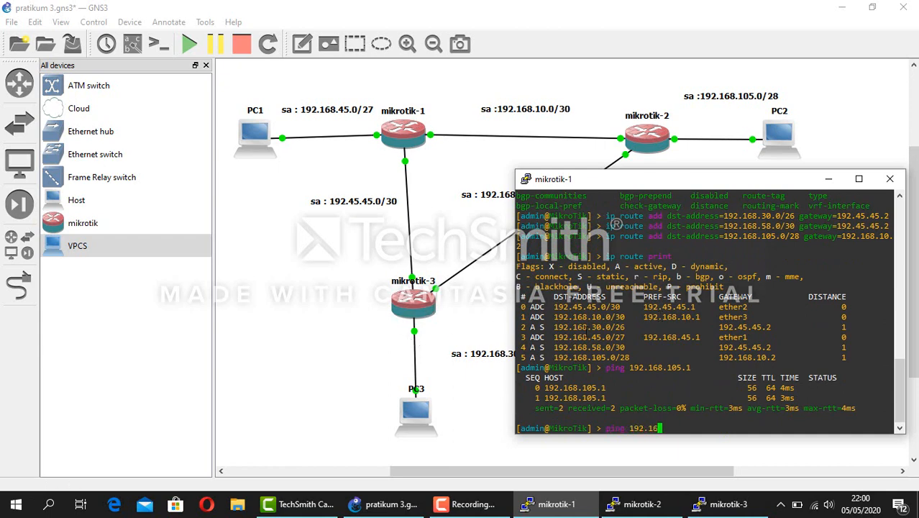
pyautogui.write('8.30.1')
pyautogui.press('Return')
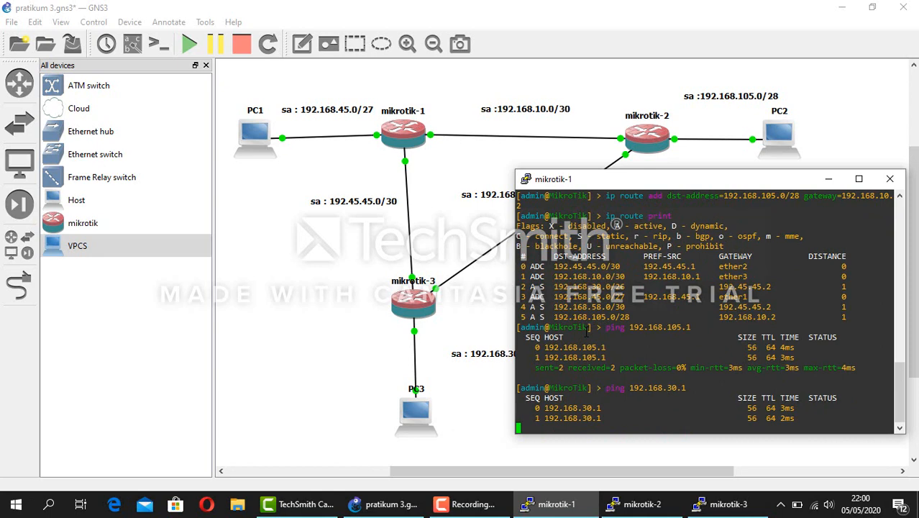
pyautogui.click(829, 179)
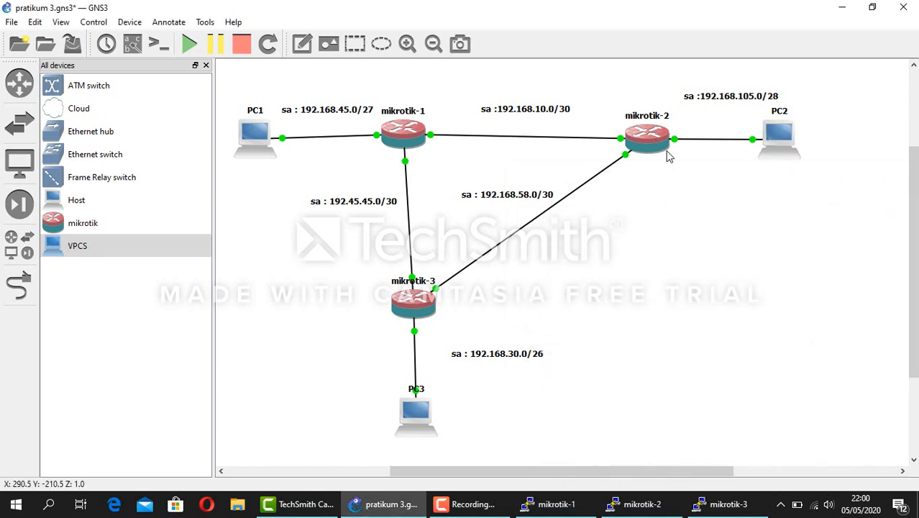
# Open PC1's VPCS console and assign it address 192.168.45.2/27
pyautogui.rightClick(257, 142)
pyautogui.click(251, 135)
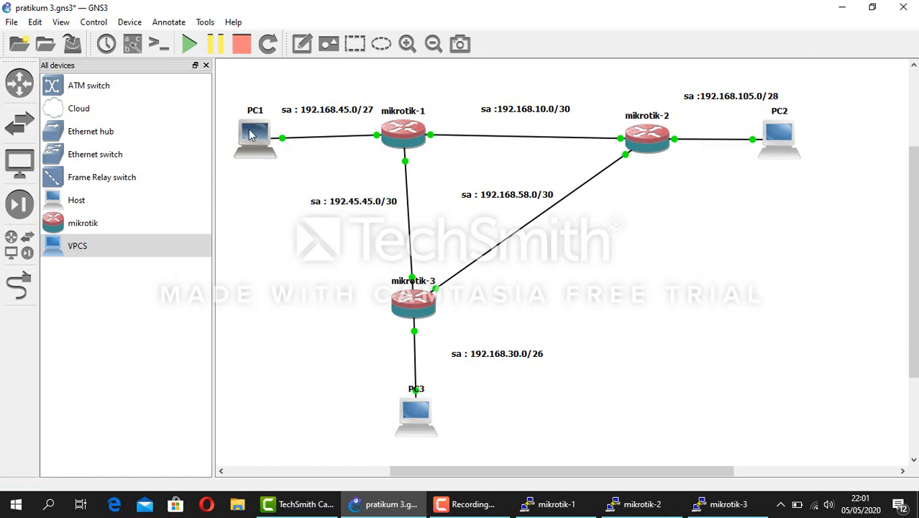
pyautogui.doubleClick(251, 135)
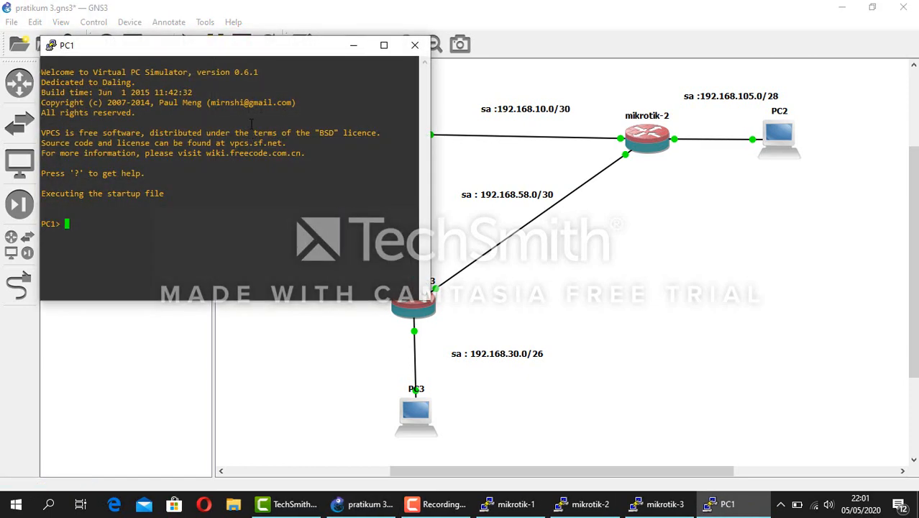
pyautogui.moveTo(311, 47); pyautogui.dragTo(604, 163)
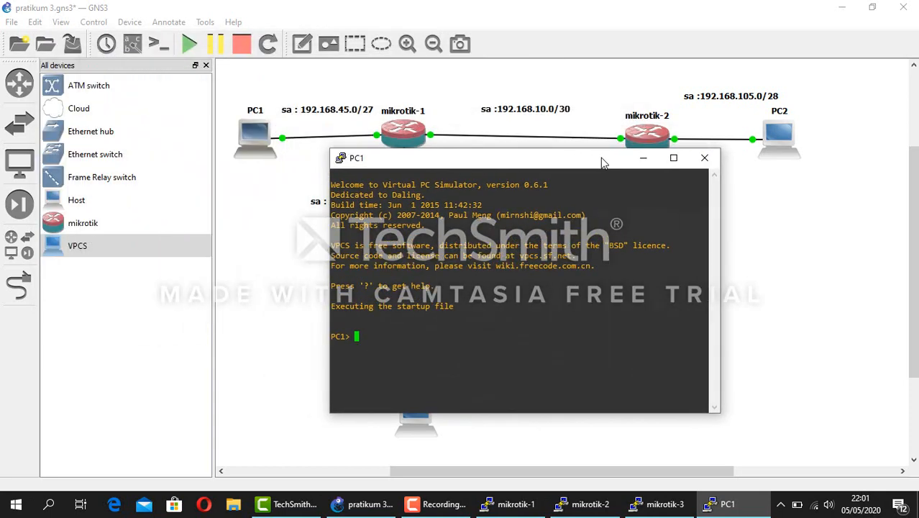
pyautogui.write('ip 192.168.45.')
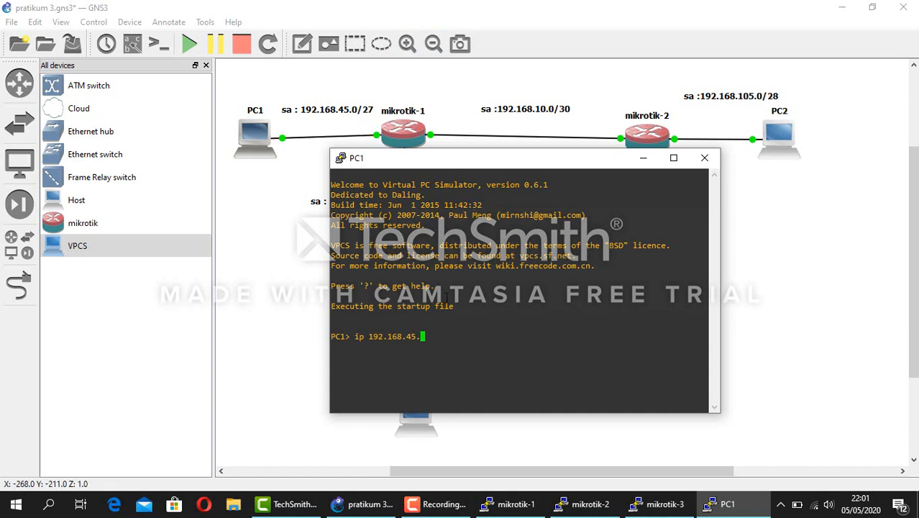
pyautogui.write('2')
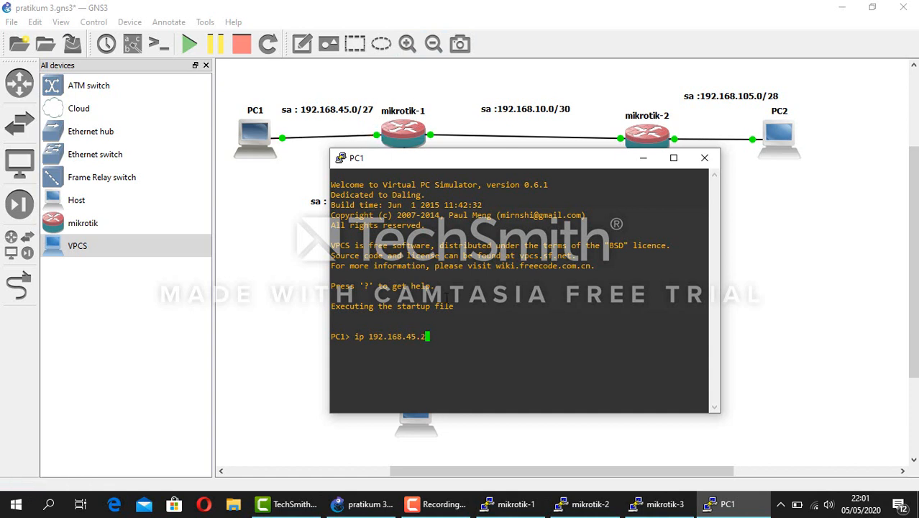
pyautogui.write('/27')
pyautogui.press('Return')
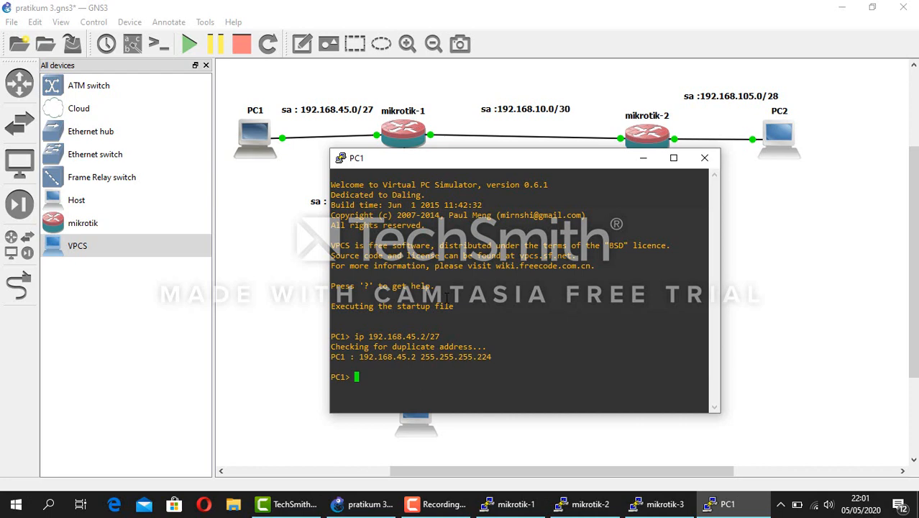
# Add gateway 192.168.45.1 to PC1's address and minimize its console
pyautogui.press('Up')
pyautogui.write('gate')
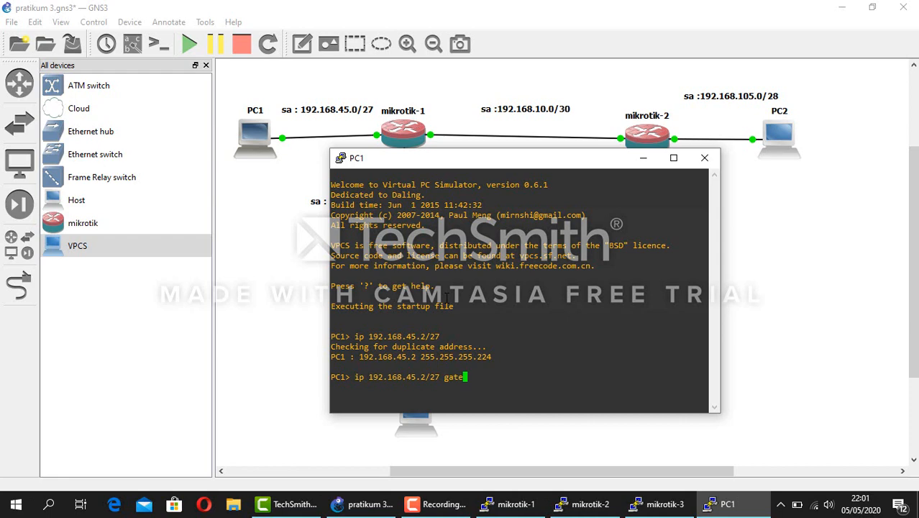
pyautogui.write('way')
pyautogui.press('BackSpace')
pyautogui.press('BackSpace')
pyautogui.press('BackSpace')
pyautogui.press('BackSpace')
pyautogui.write('eway 192.168.45.1')
pyautogui.press('Return')
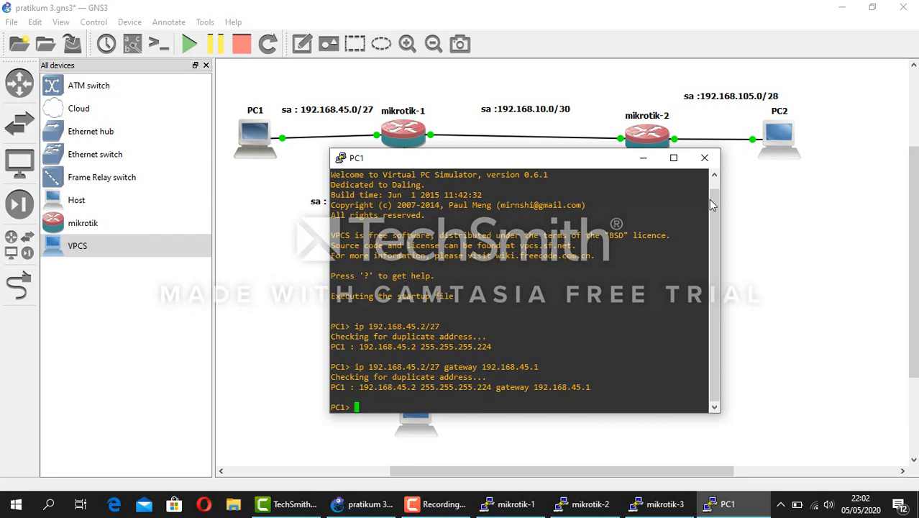
pyautogui.click(643, 158)
# Give PC3 address 192.168.30.2/26 with gateway 192.168.30.1 and minimize its console
pyautogui.doubleClick(416, 410)
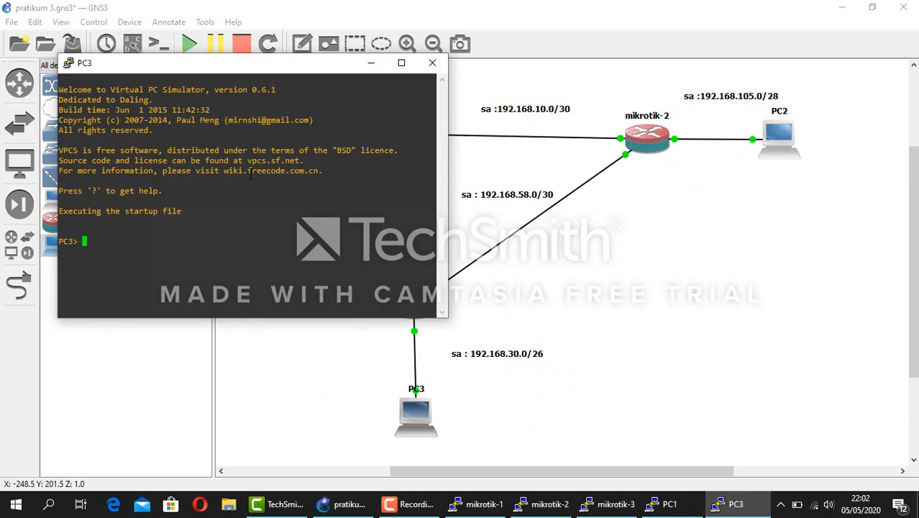
pyautogui.write('ip 19')
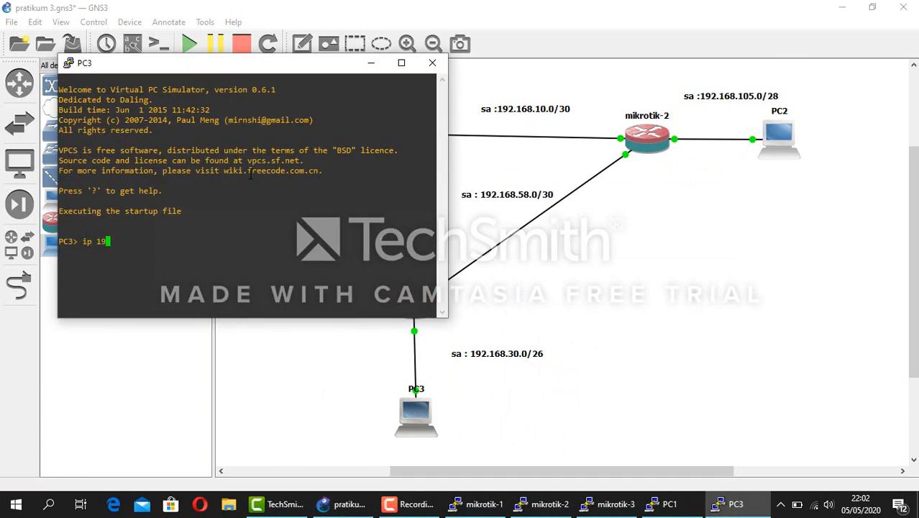
pyautogui.write('2.168.30.2/26 gate')
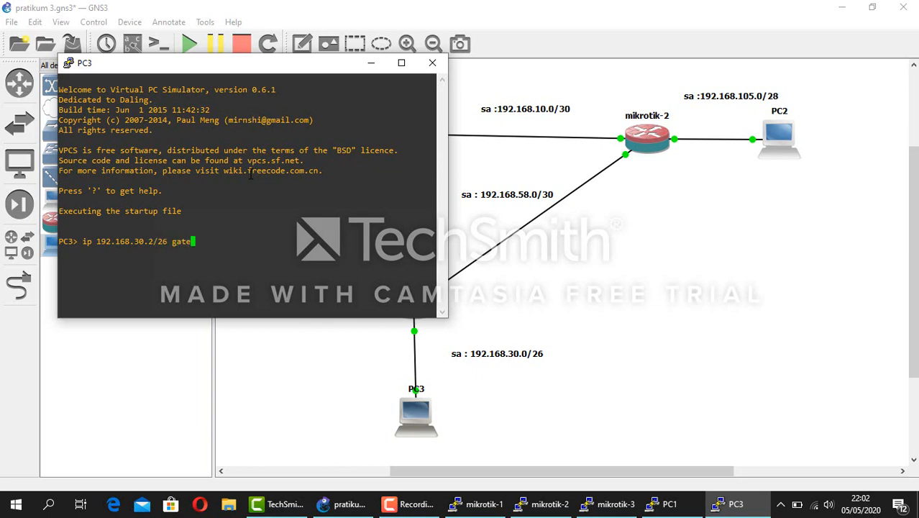
pyautogui.write('way 192.168.30.1')
pyautogui.press('Return')
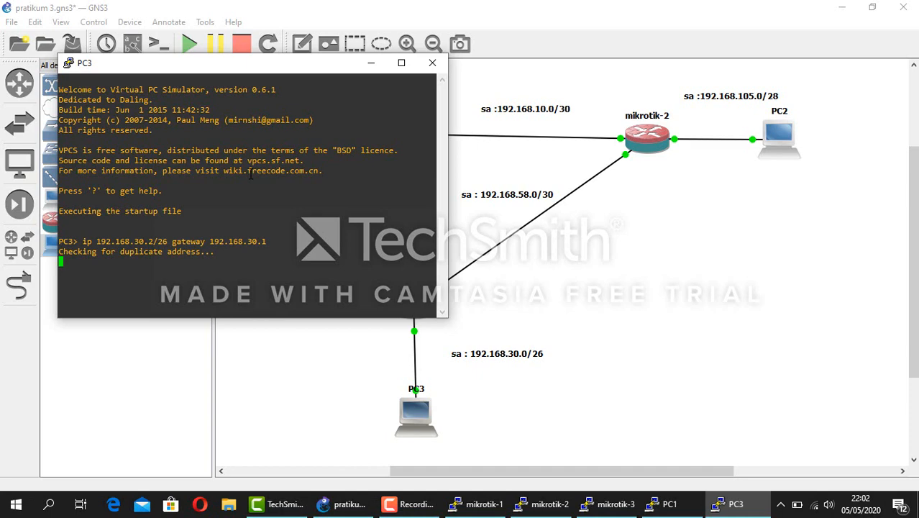
pyautogui.click(371, 63)
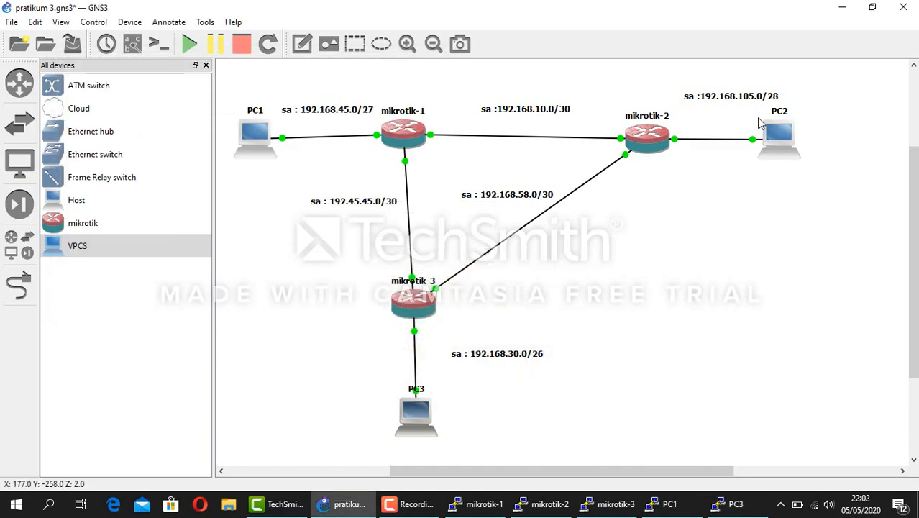
pyautogui.doubleClick(780, 137)
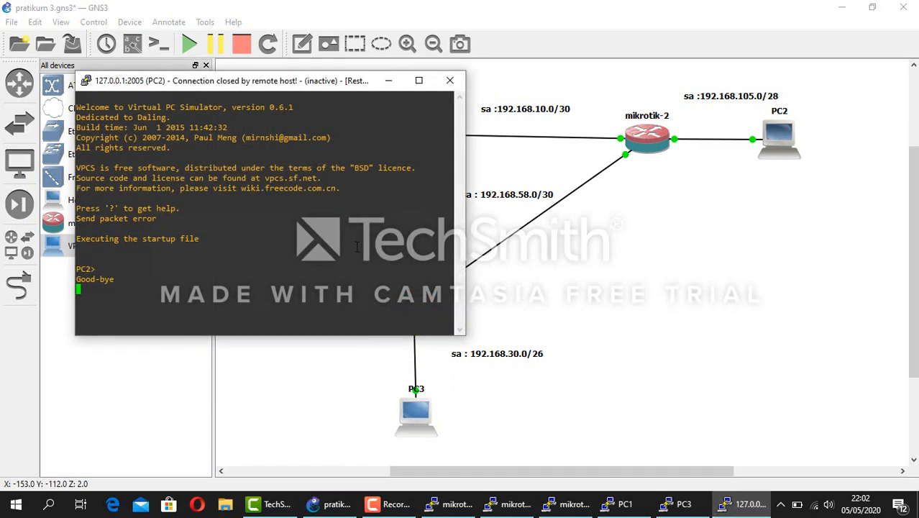
pyautogui.click(389, 81)
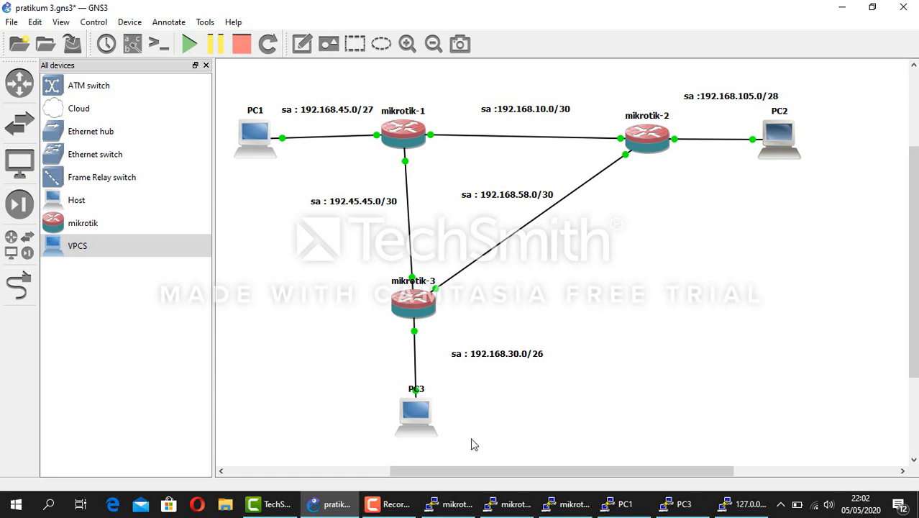
pyautogui.moveTo(389, 507)
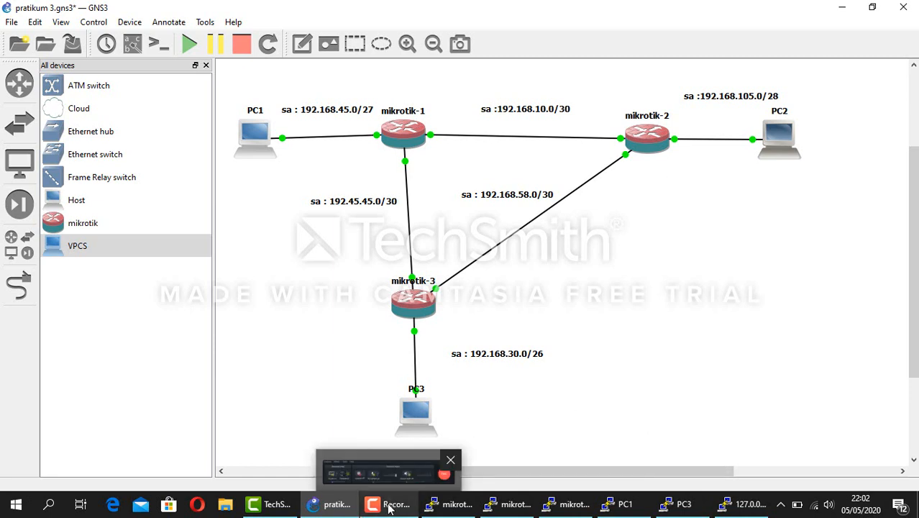